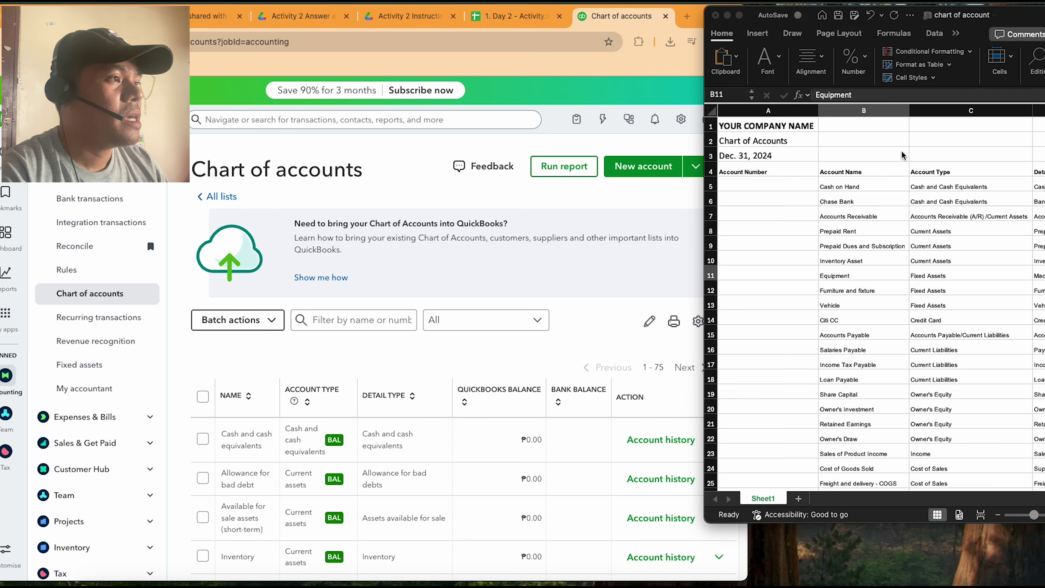
- Look through the chart of accounts sheet's account names, account types and detail types from first to last entry
click(740, 143)
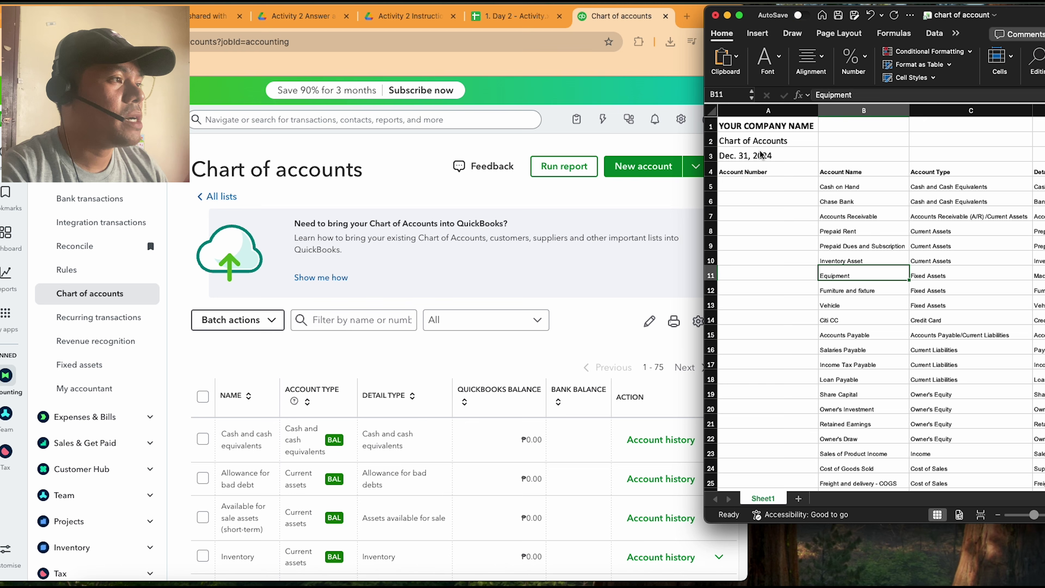
click(840, 187)
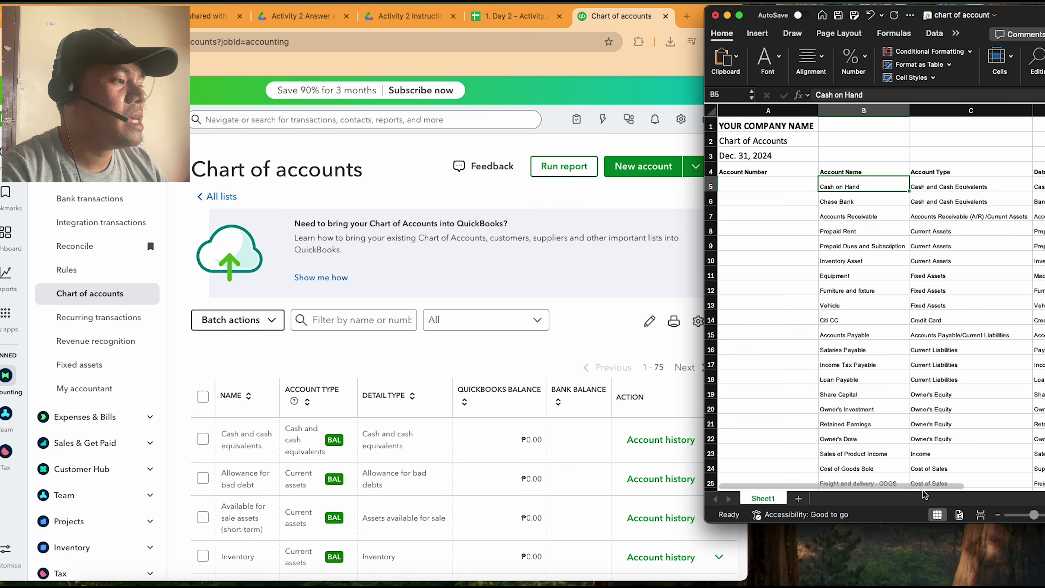
scroll(925, 484, right, 1)
drag(926, 485, 958, 487)
scroll(873, 376, down, 10)
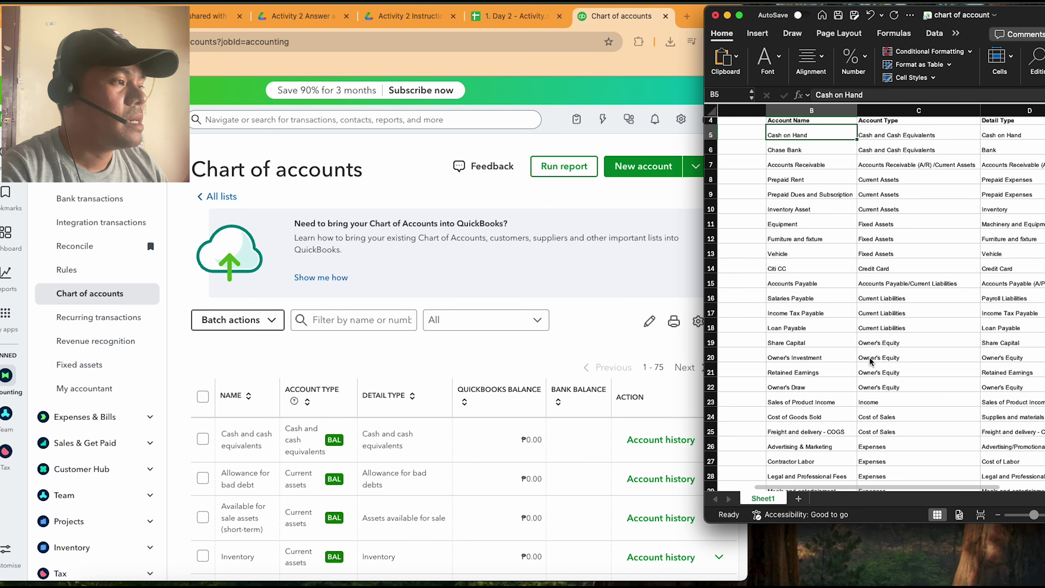
scroll(873, 346, down, 5)
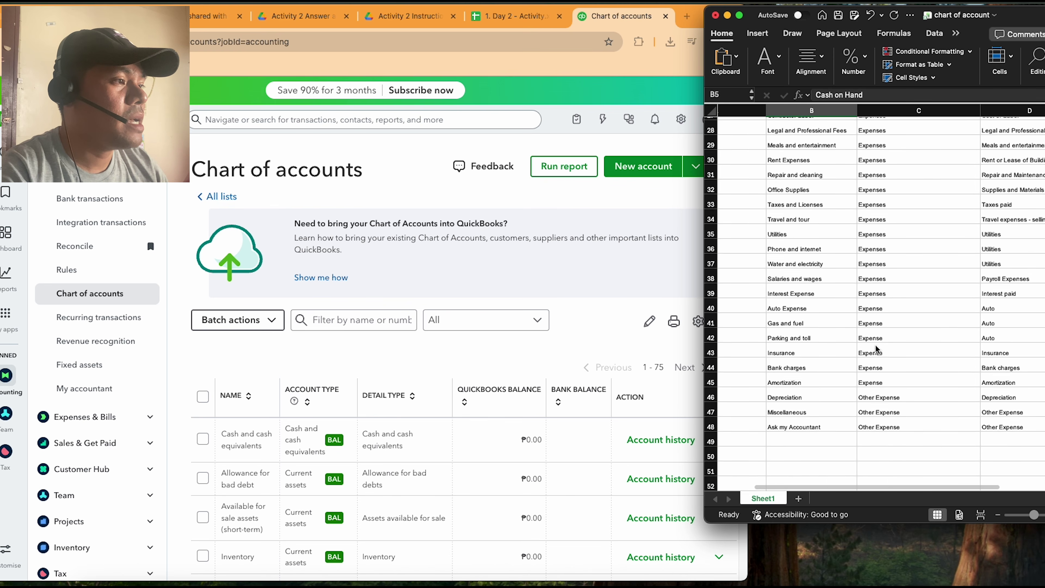
scroll(874, 344, up, 5)
scroll(874, 343, up, 10)
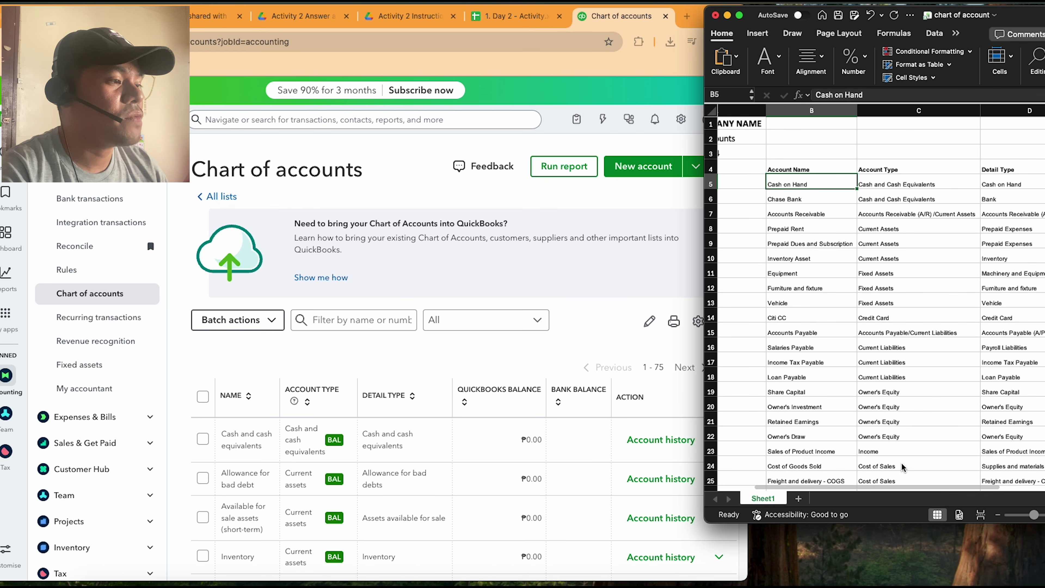
drag(909, 484, 867, 485)
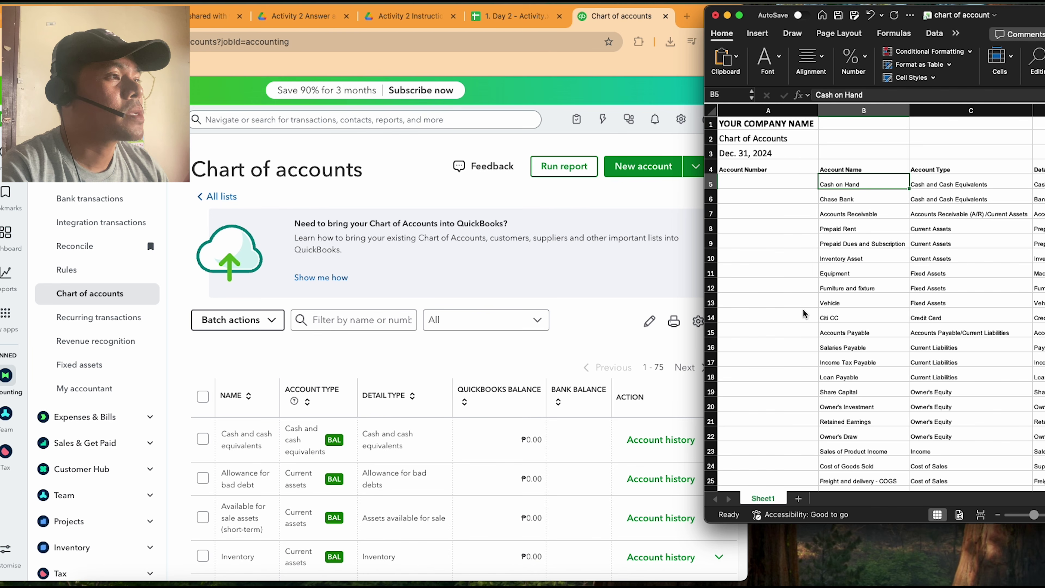
- Examine the sheet's title lines and the Account Number, Account Name, Account Type and Detail Type headings, moving the window to show Detail Type
click(886, 231)
click(811, 170)
click(825, 172)
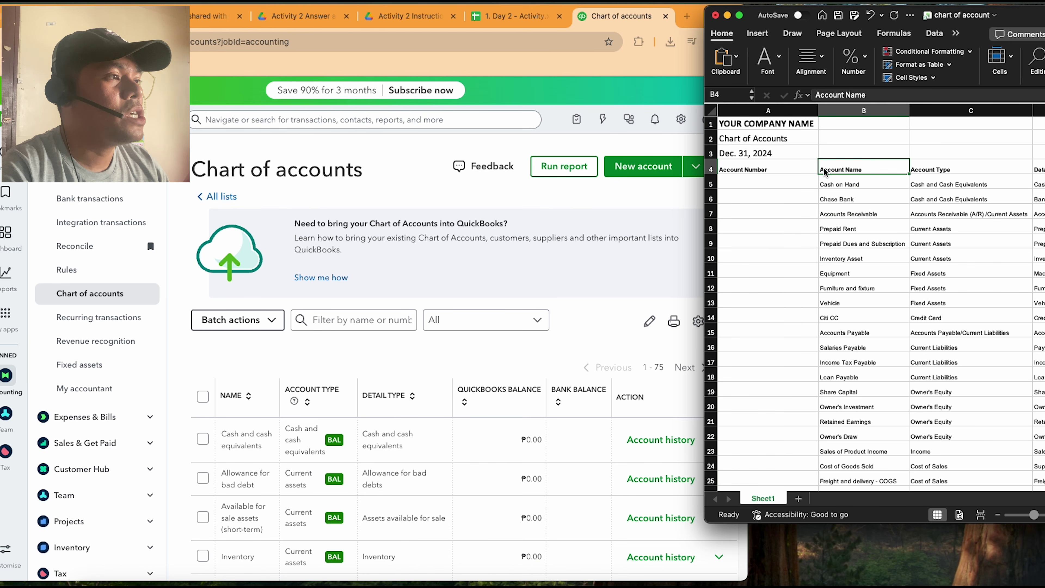
click(742, 124)
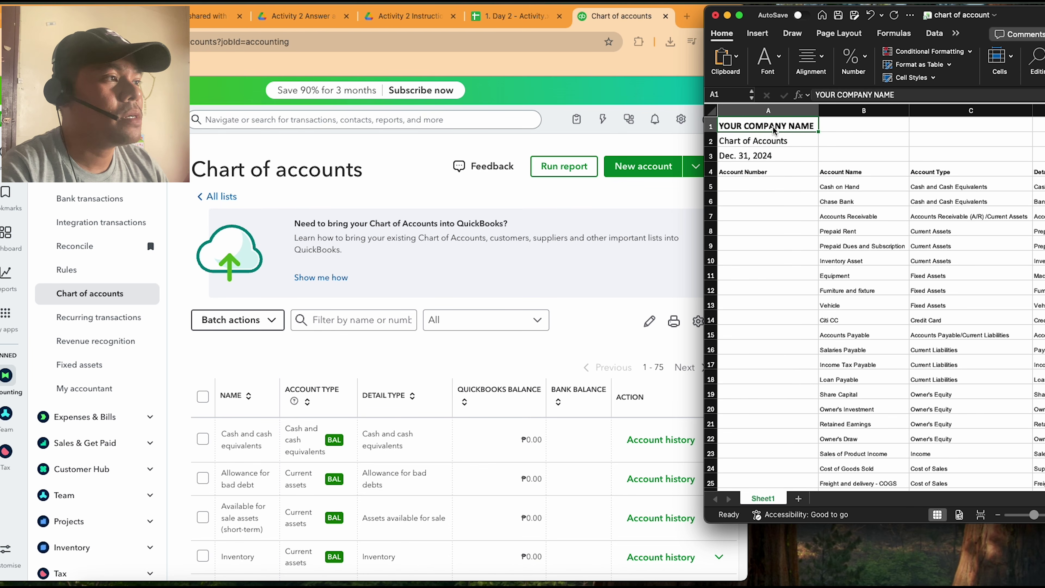
click(771, 142)
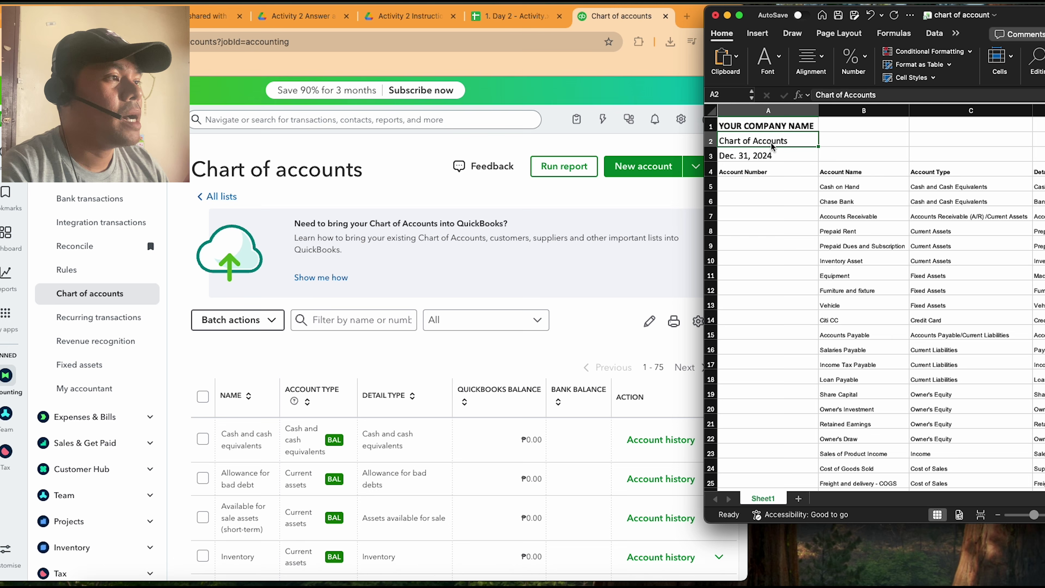
click(751, 156)
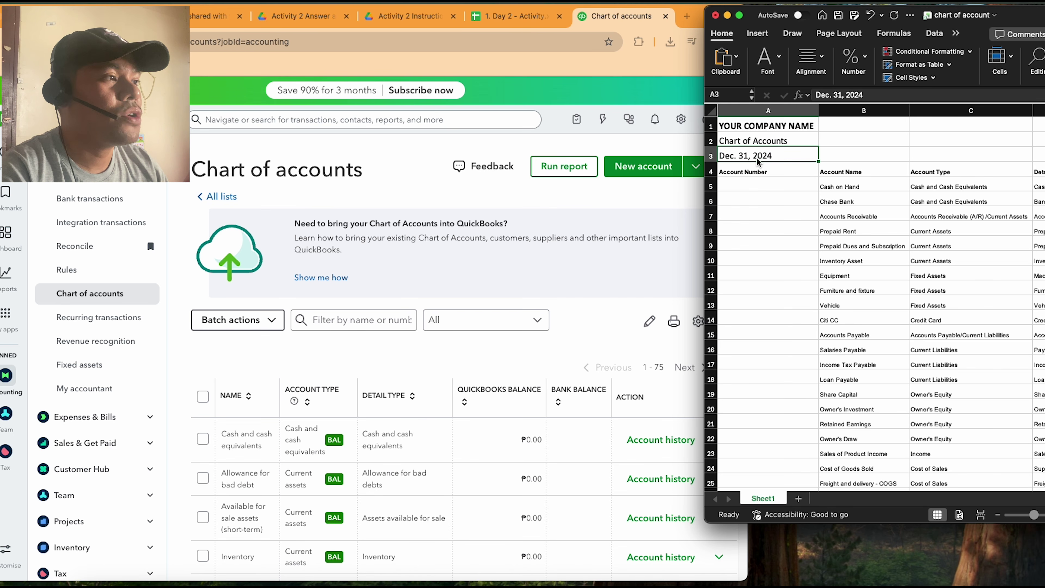
click(765, 174)
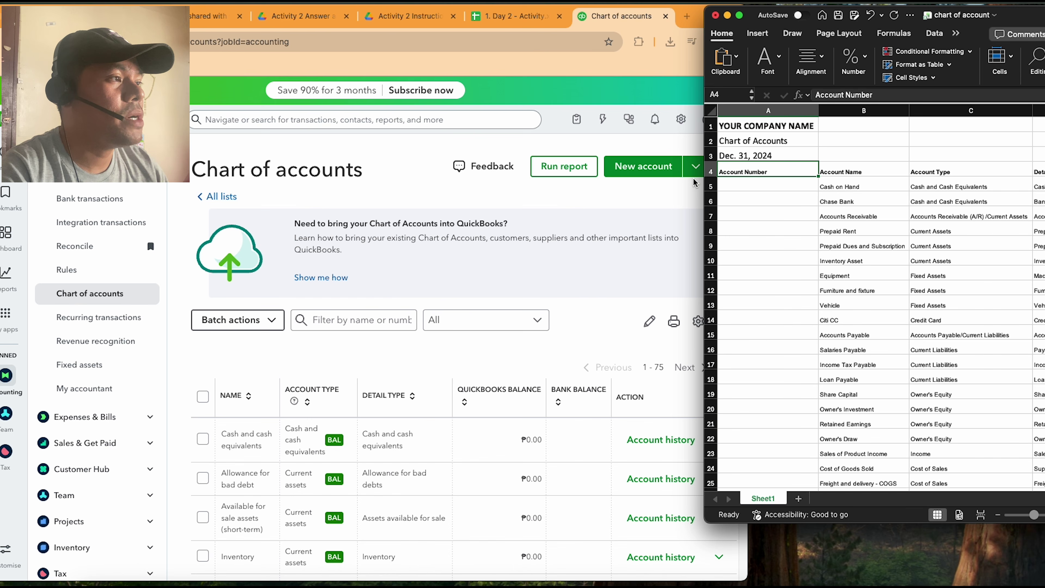
click(860, 172)
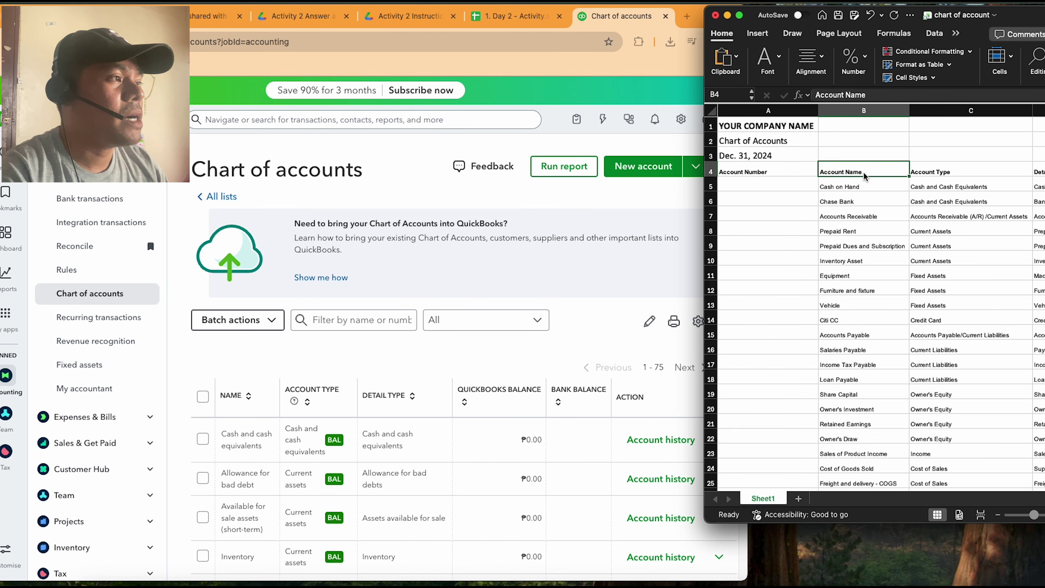
click(939, 172)
click(1038, 175)
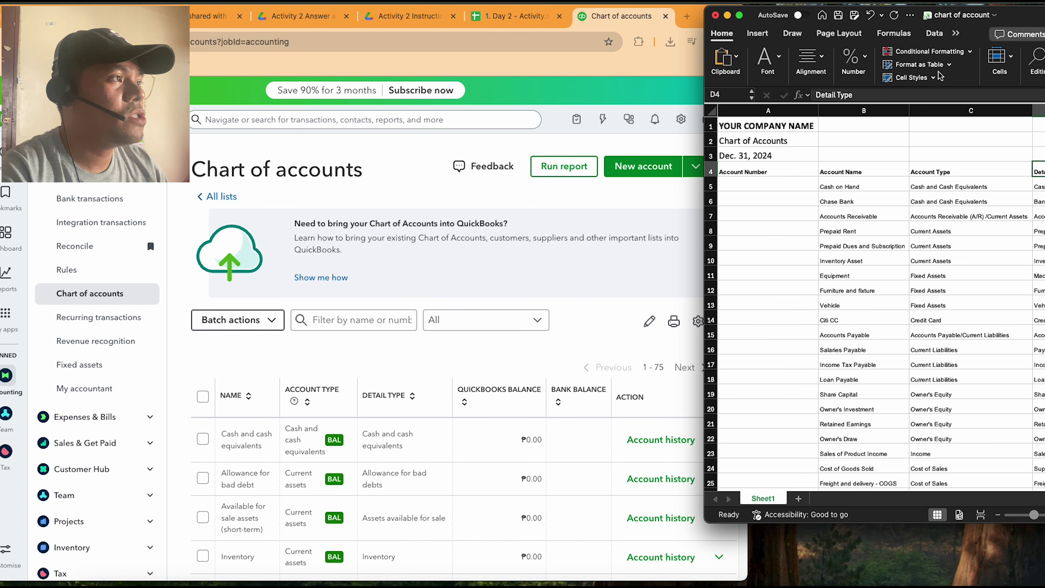
drag(1037, 15, 1002, 13)
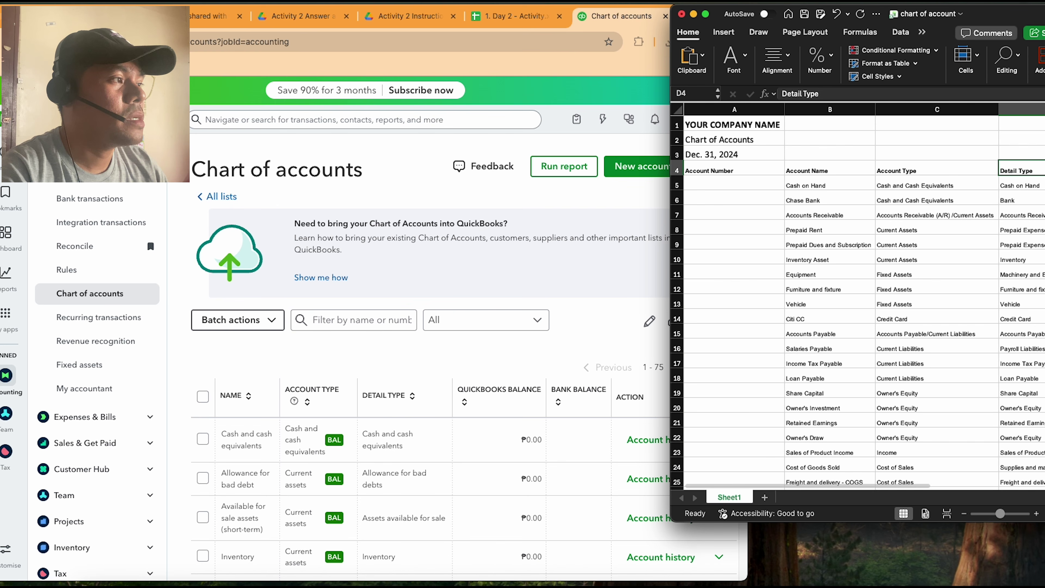
- Examine which accounts are marked as parent or sub account, especially Utilities, Phone and internet, and Water and electricity
scroll(858, 300, down, 1)
scroll(858, 300, up, 1)
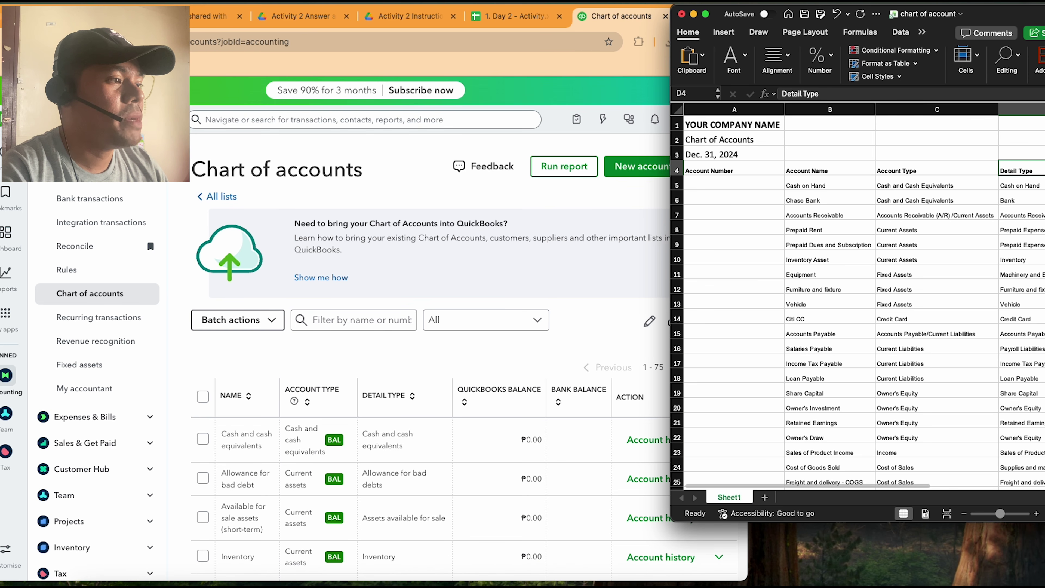
scroll(857, 300, down, 10)
scroll(858, 300, down, 2)
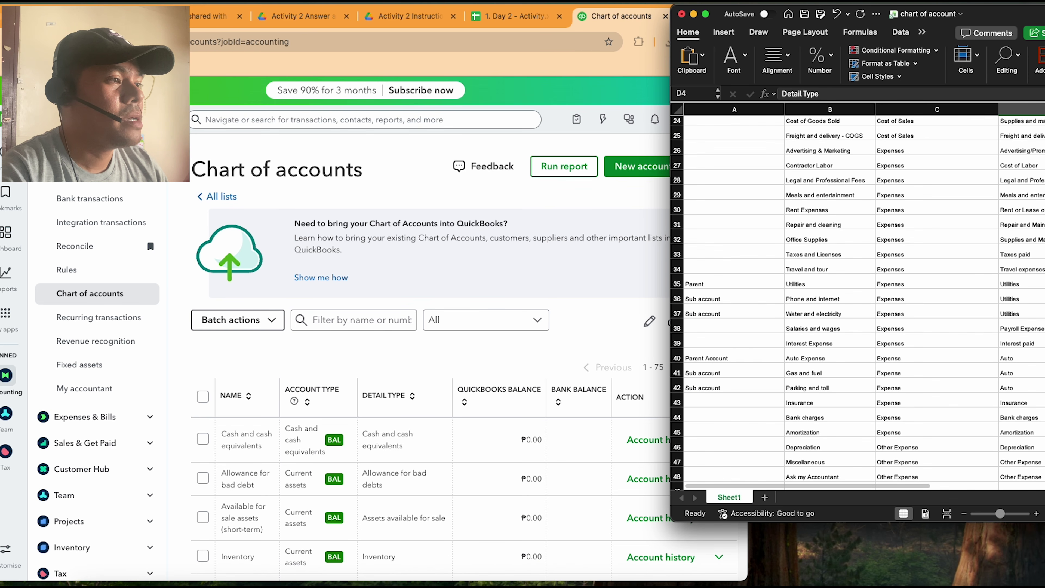
click(709, 284)
click(727, 300)
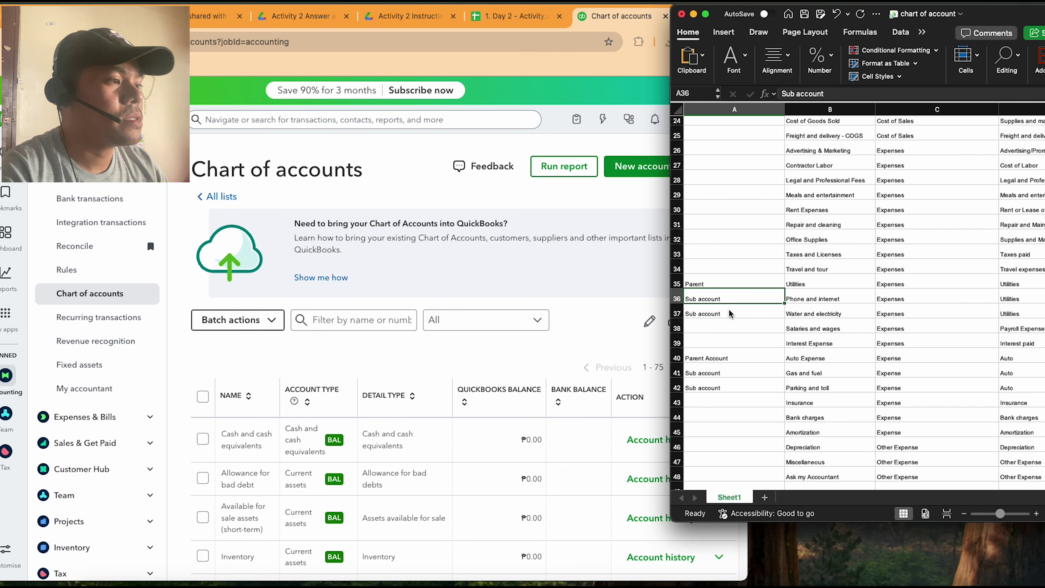
click(729, 311)
click(731, 372)
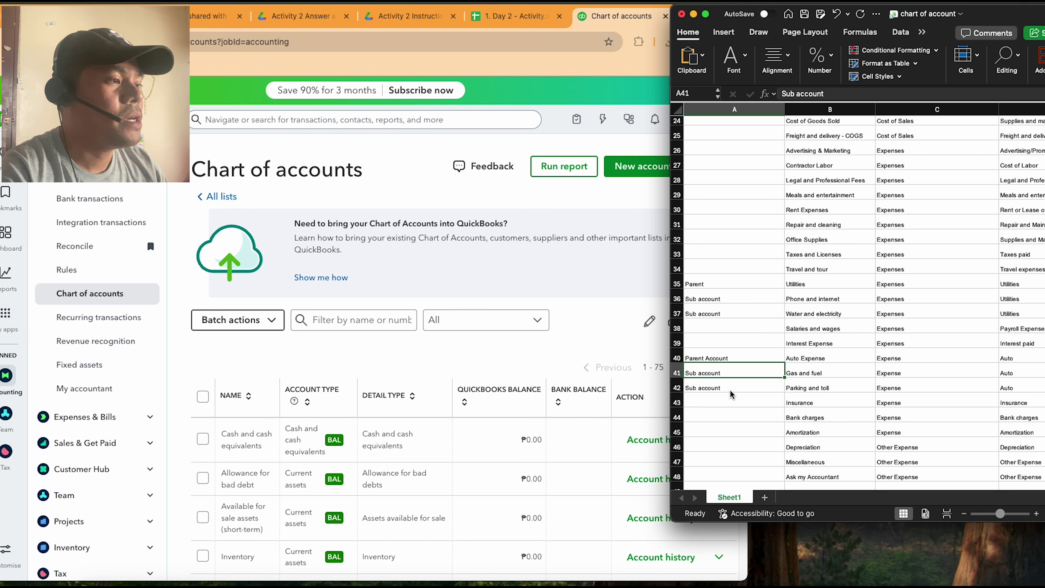
click(729, 389)
click(727, 373)
click(724, 284)
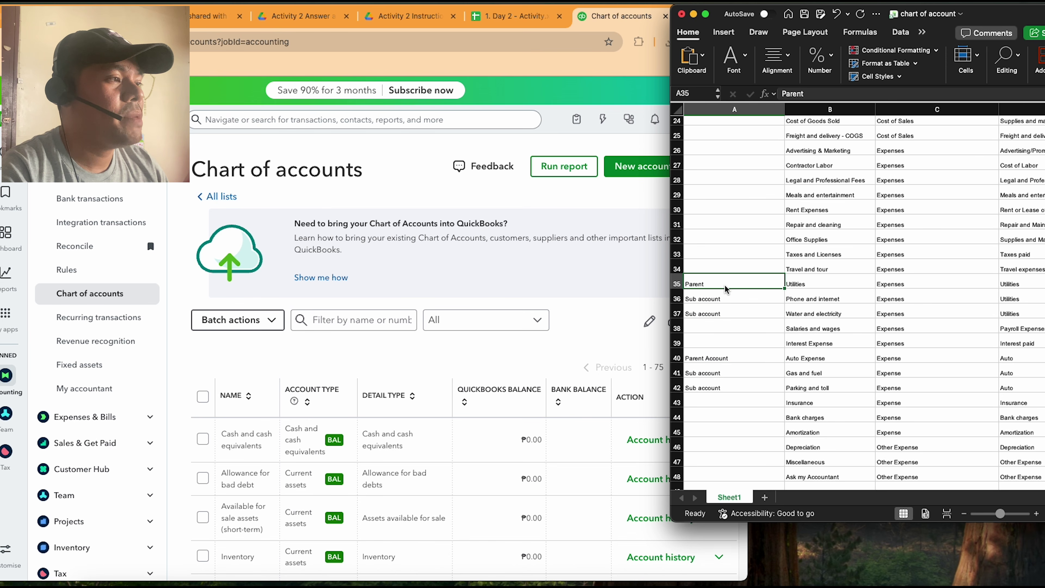
click(813, 284)
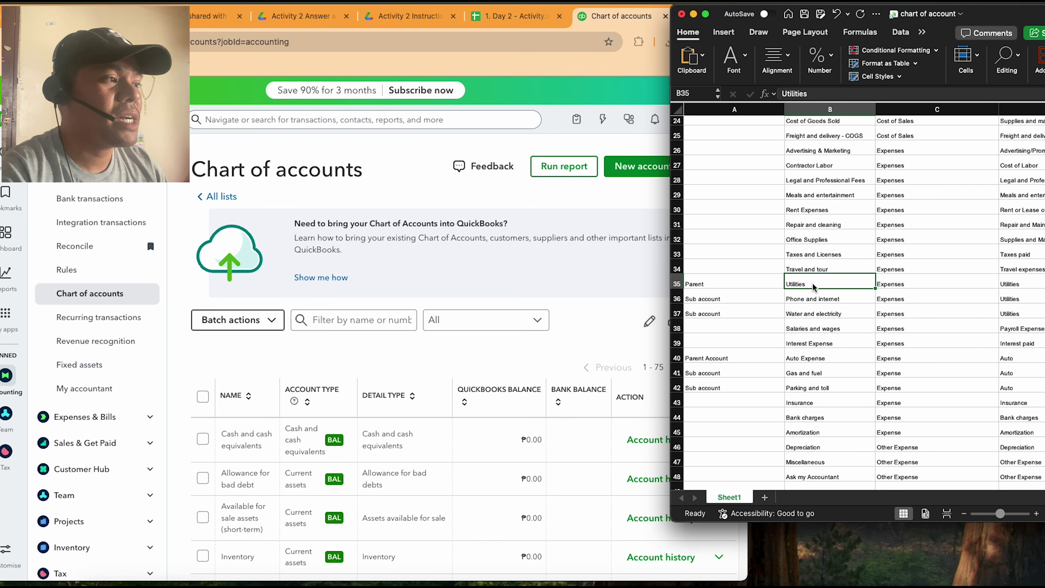
click(821, 298)
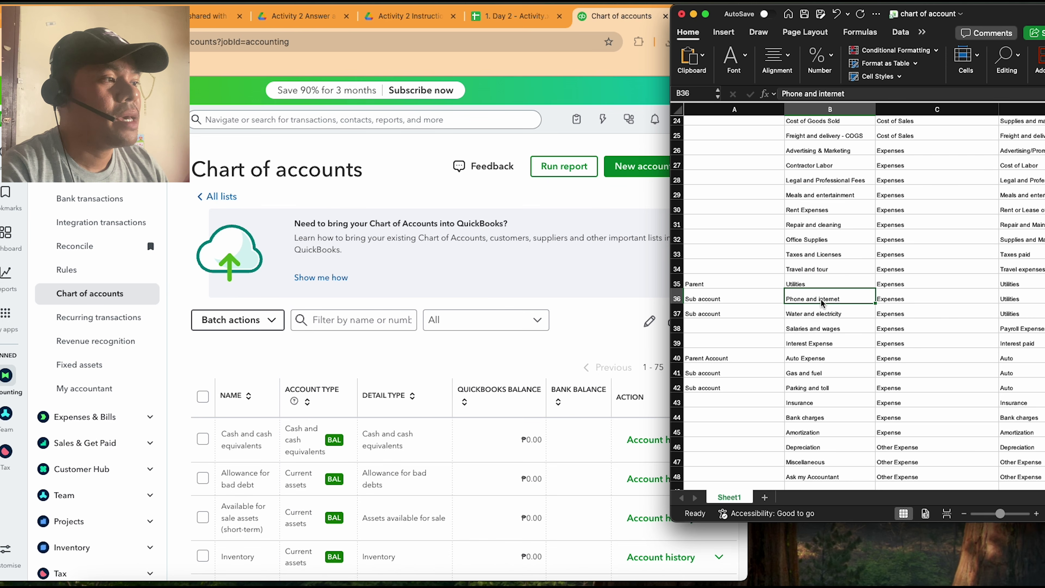
click(817, 312)
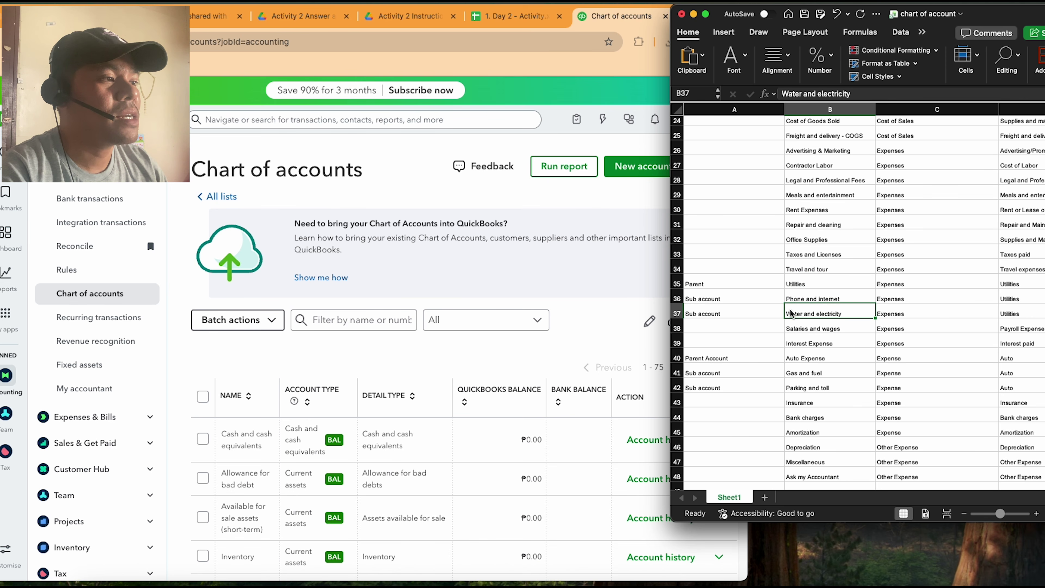
- Colour the text of the Phone and internet and Water and electricity rows (36–37) green
click(678, 301)
drag(678, 300, 678, 308)
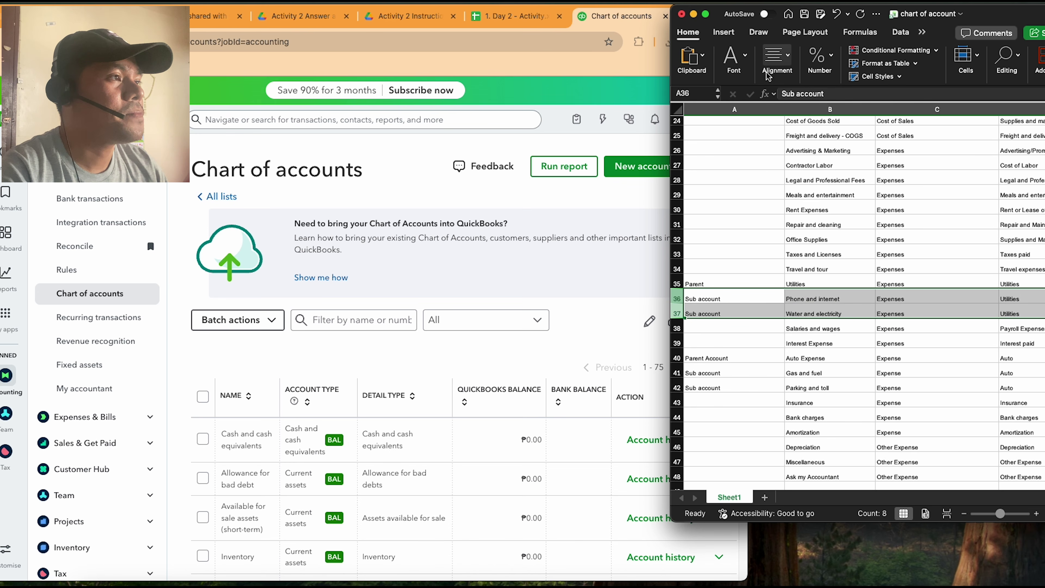
click(750, 62)
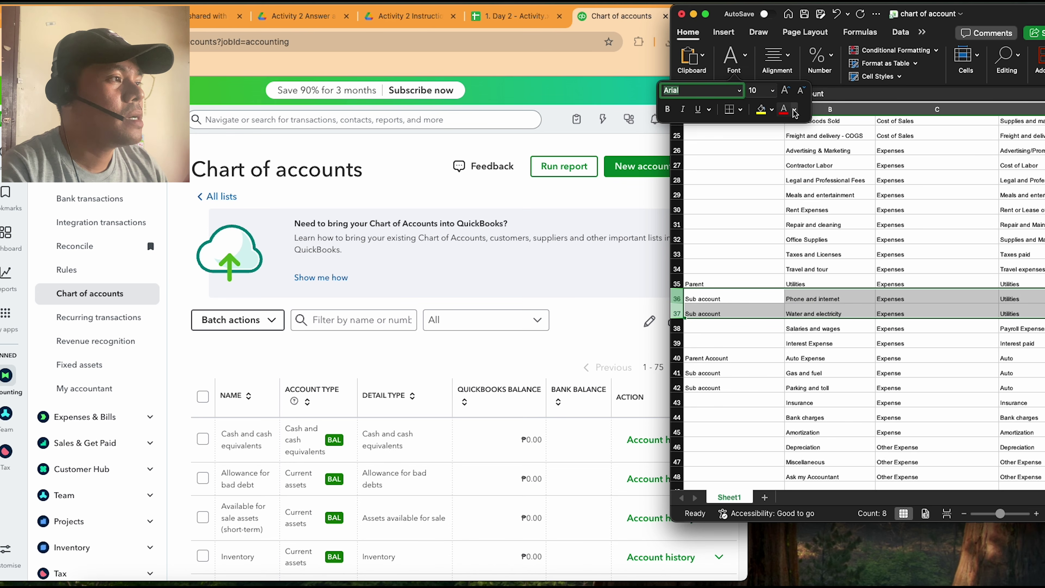
click(794, 109)
click(881, 196)
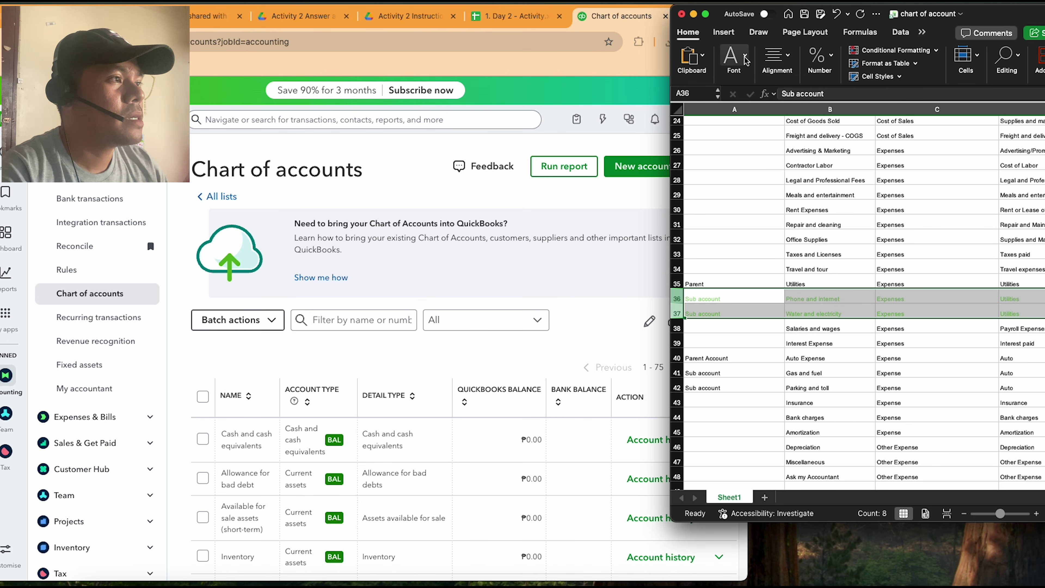
- Fill rows 36–37 with light green and set their text to black
click(734, 57)
click(771, 111)
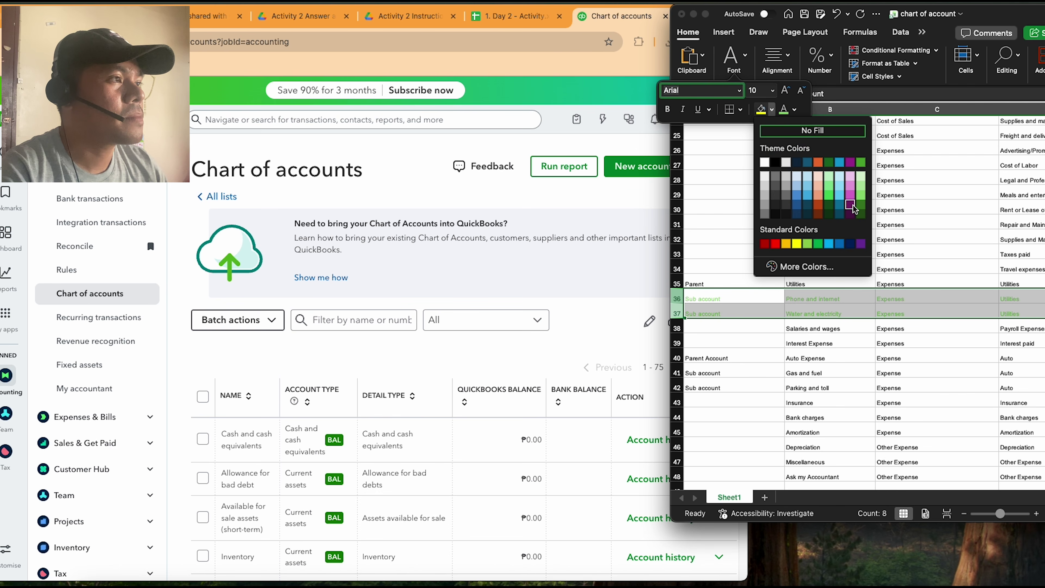
click(861, 196)
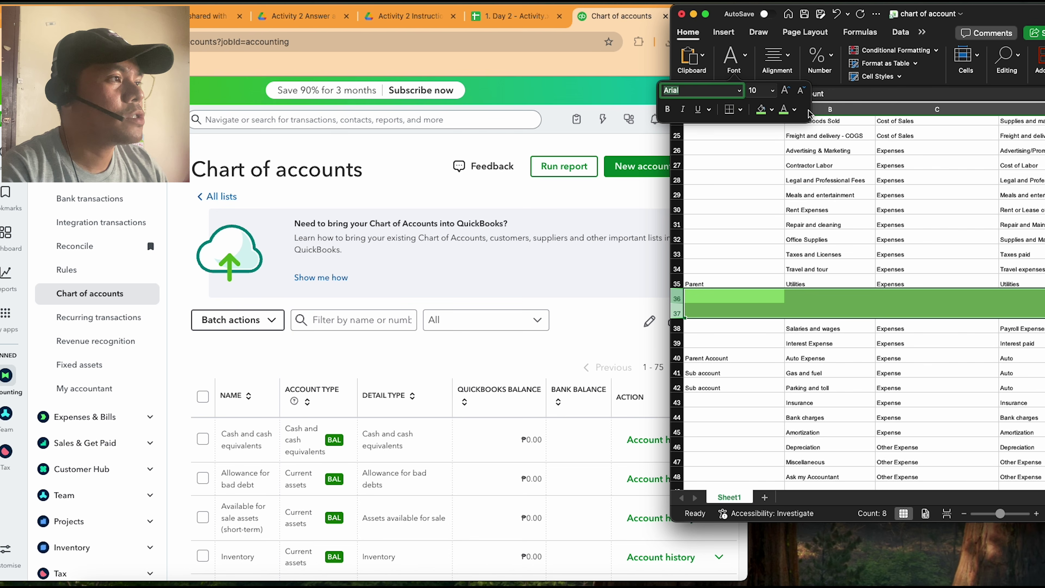
click(798, 111)
click(802, 163)
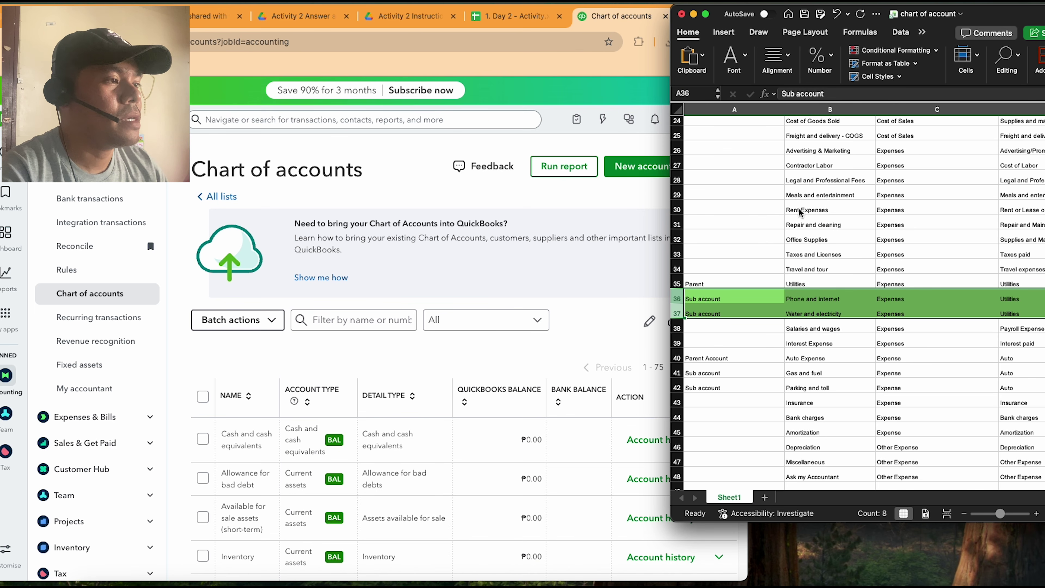
click(747, 326)
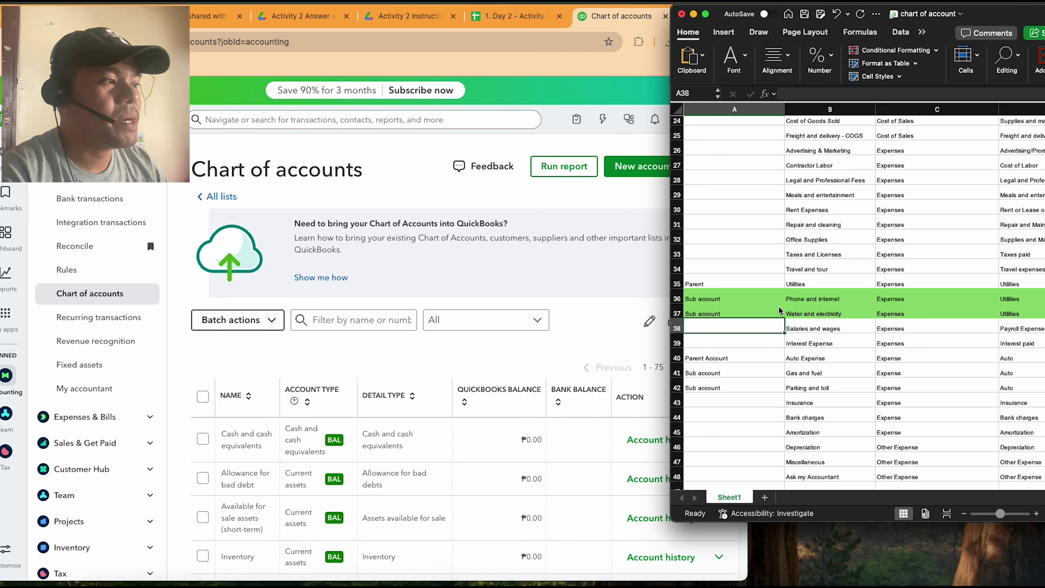
click(798, 299)
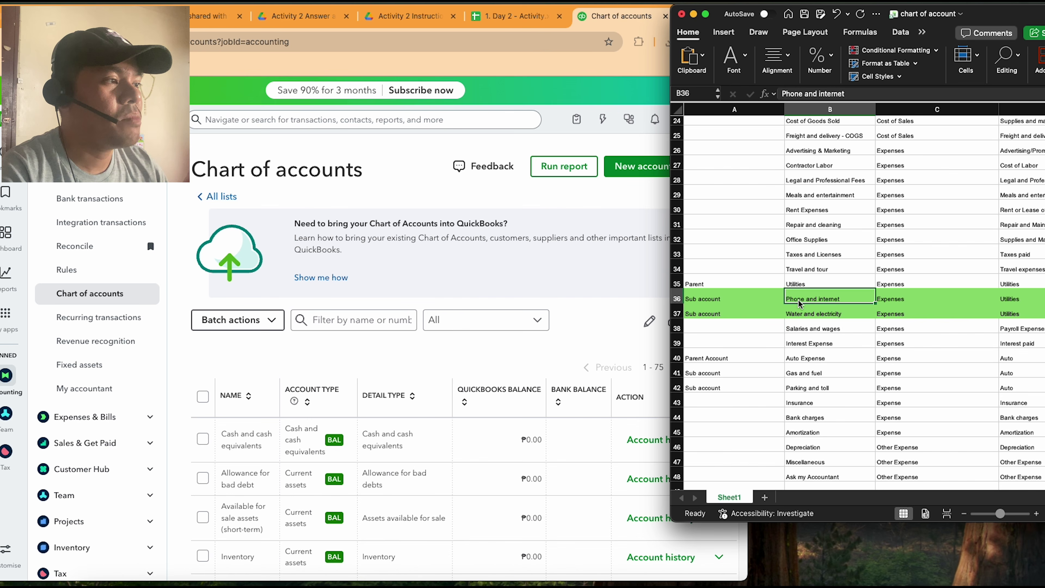
click(750, 282)
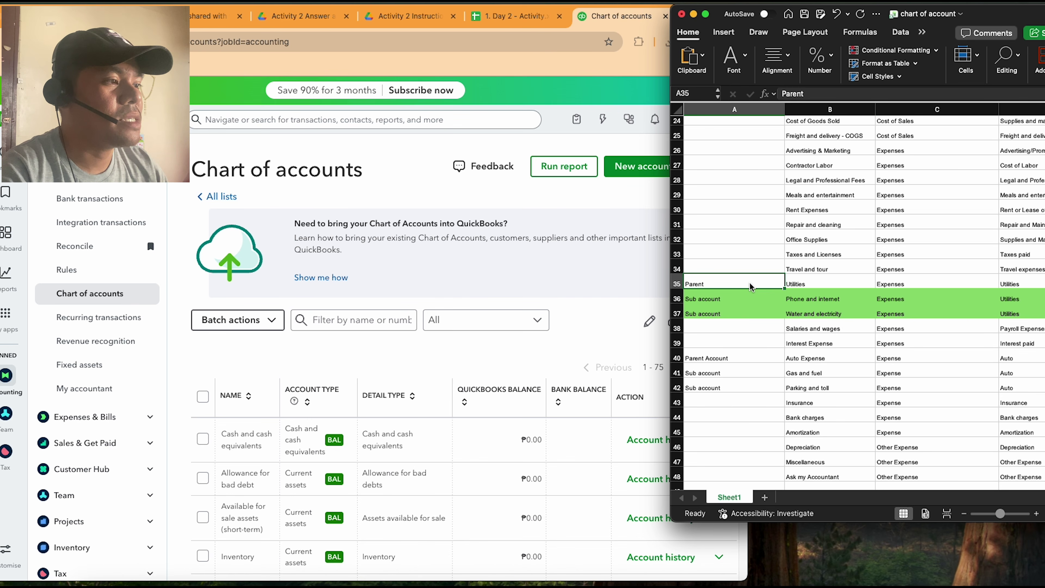
click(809, 281)
- Fill the Gas and fuel and Parking and toll sub-account rows (41–42) with the same light green
click(718, 374)
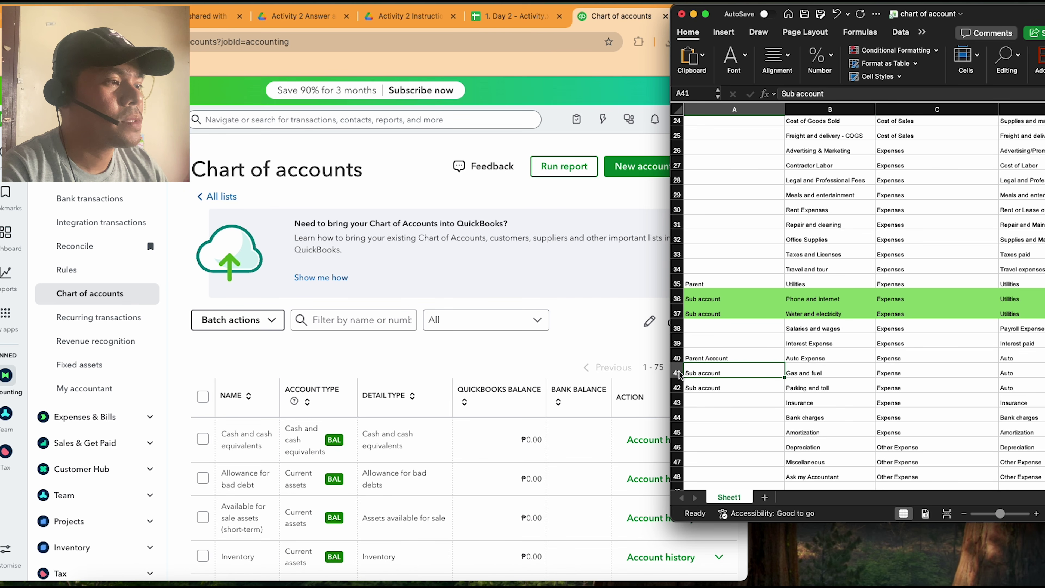
drag(677, 373, 676, 387)
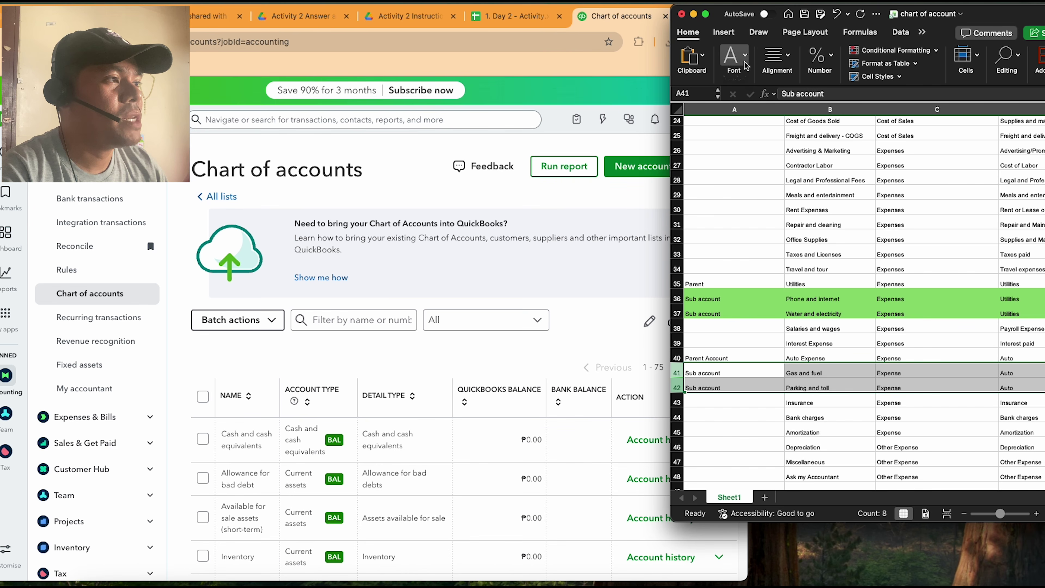
click(734, 61)
click(760, 109)
click(812, 329)
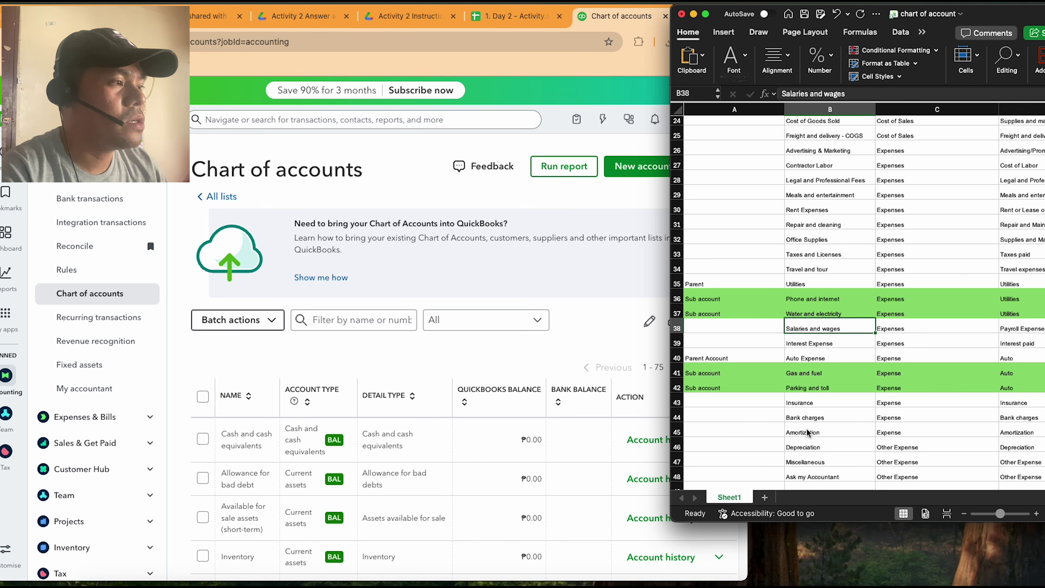
scroll(802, 370, up, 1)
scroll(799, 398, up, 10)
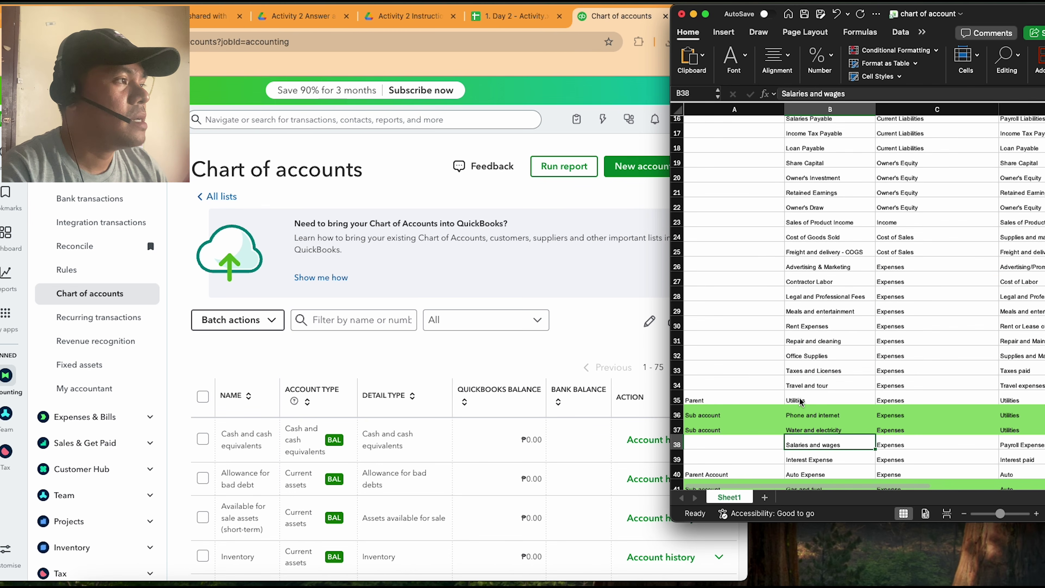
- Review the Utilities and Auto Expense parent accounts with their highlighted sub-accounts, and return to the start of the account list
scroll(802, 397, down, 9)
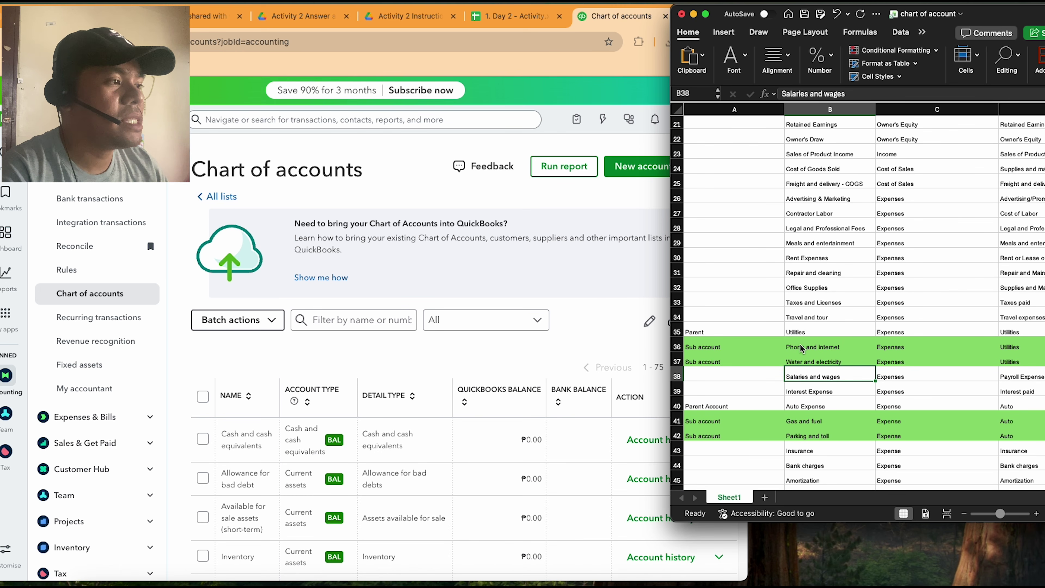
click(808, 331)
click(808, 406)
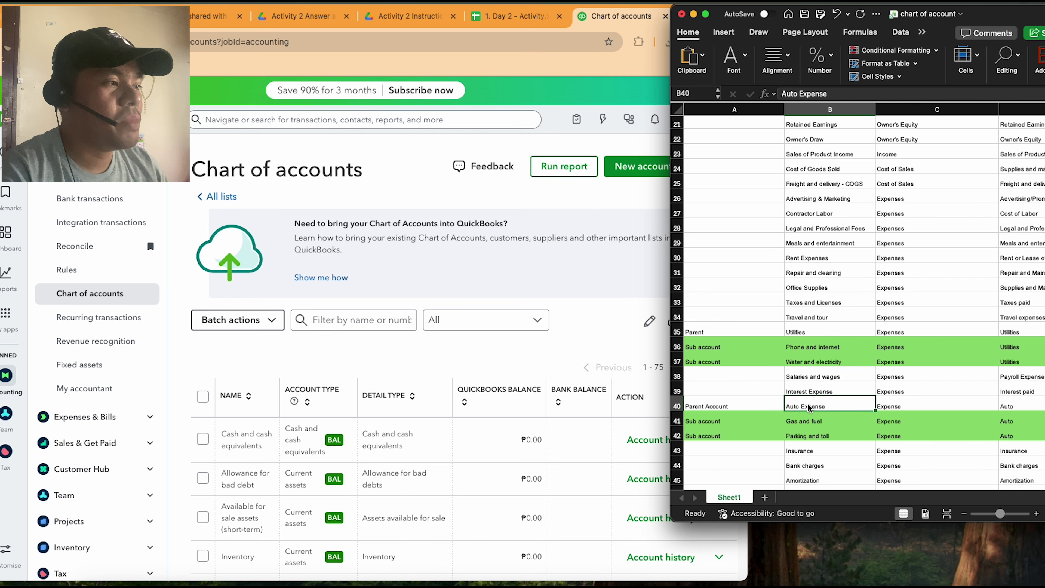
click(805, 346)
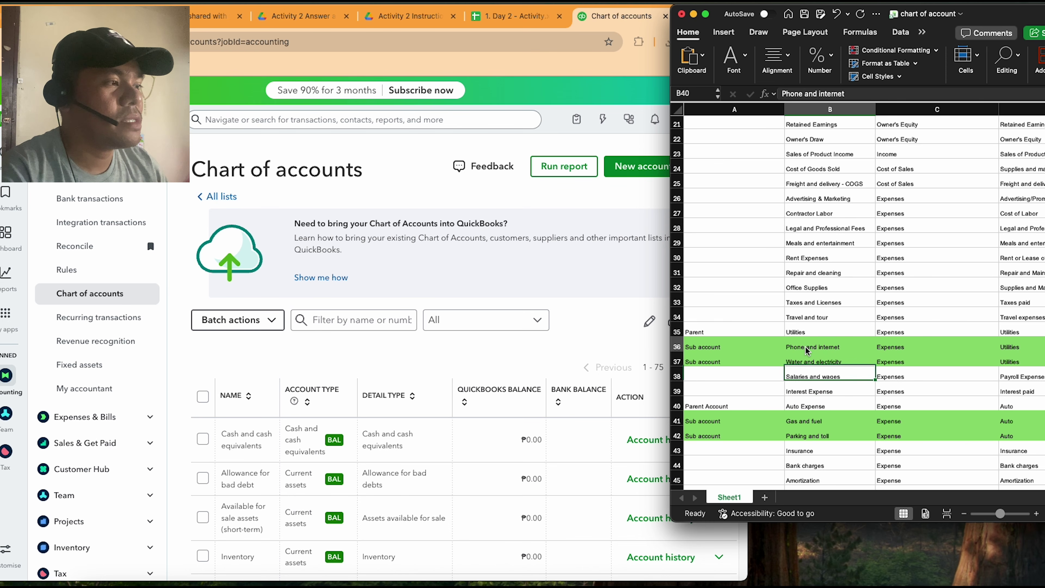
click(807, 360)
scroll(808, 360, down, 2)
scroll(810, 360, down, 1)
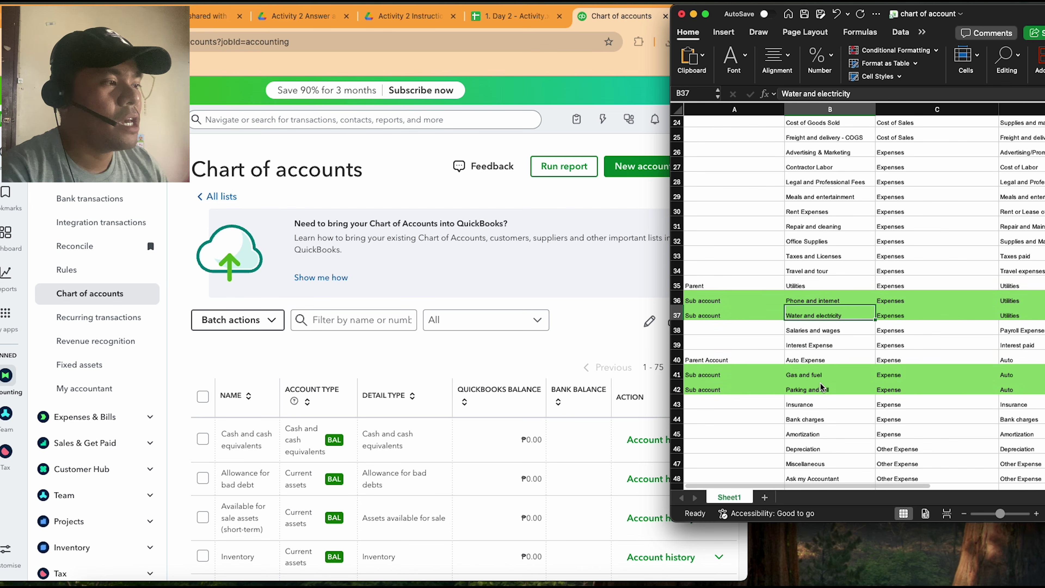
click(810, 377)
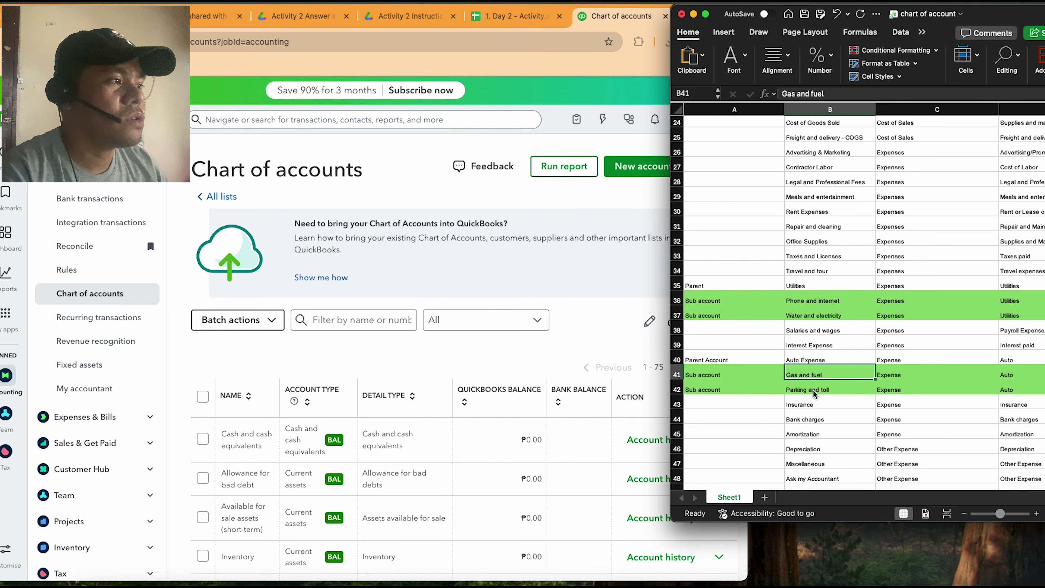
click(813, 390)
scroll(827, 391, up, 6)
scroll(833, 392, up, 5)
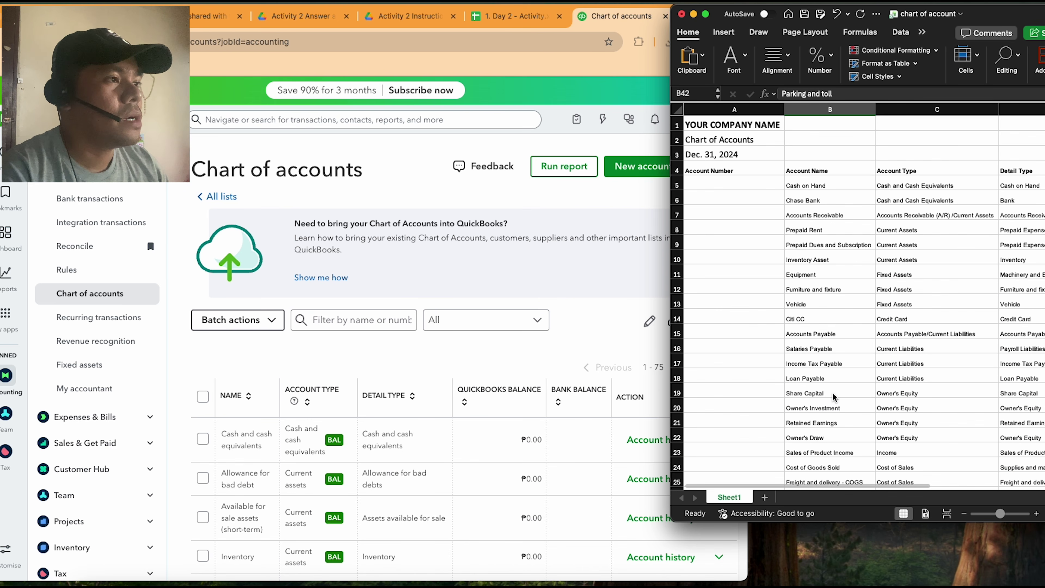
click(790, 272)
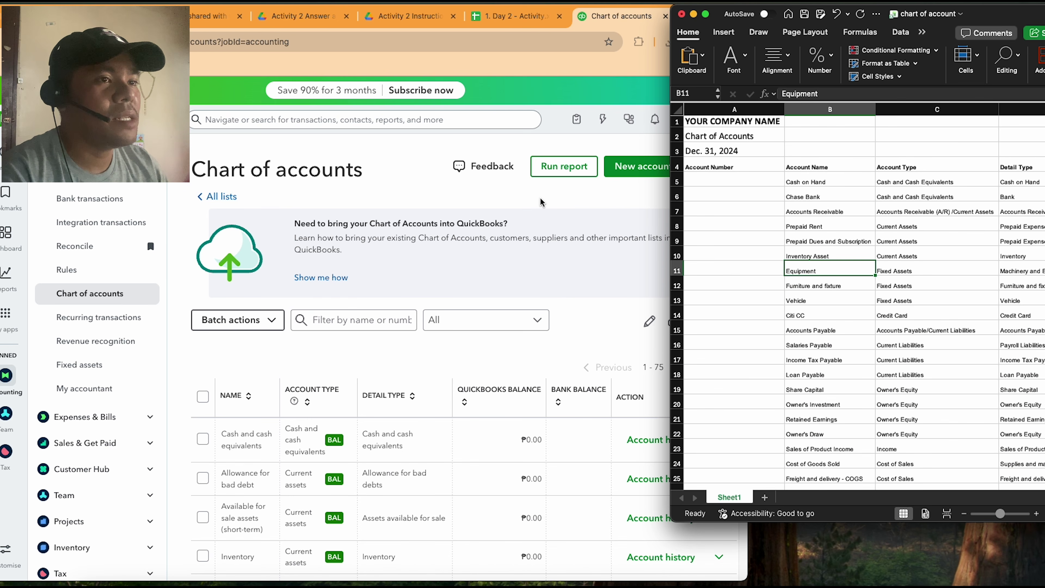
- Switch to QuickBooks, go to the dashboard, and open the Chart of accounts from the Accounting app
click(11, 247)
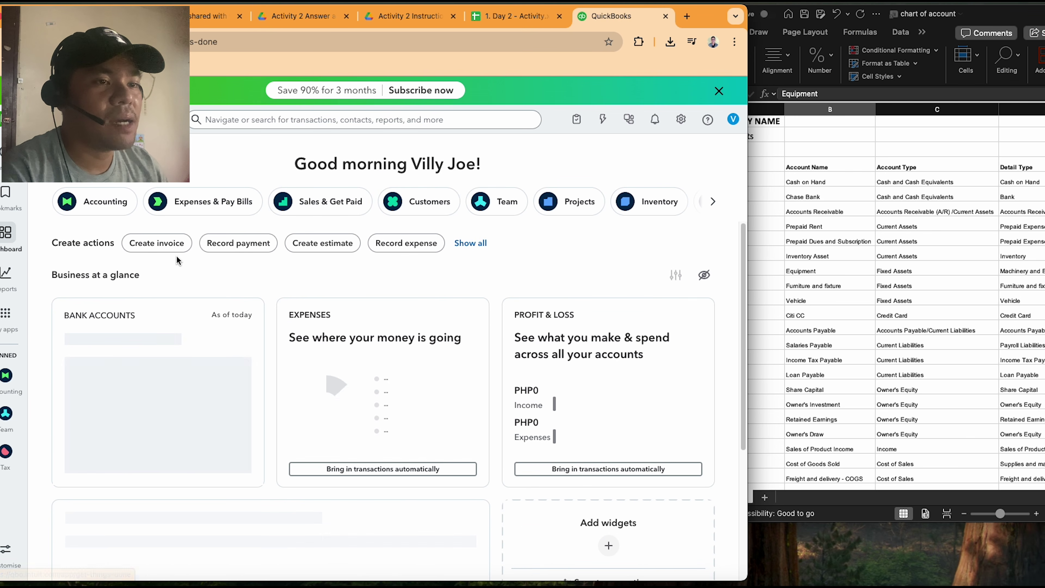
mouse_move(8, 321)
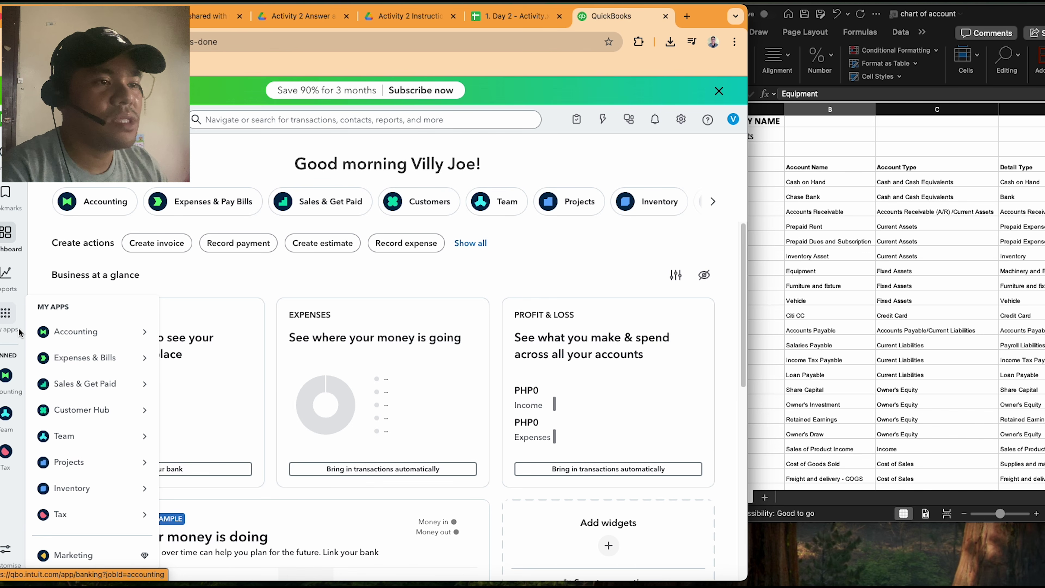
mouse_move(50, 335)
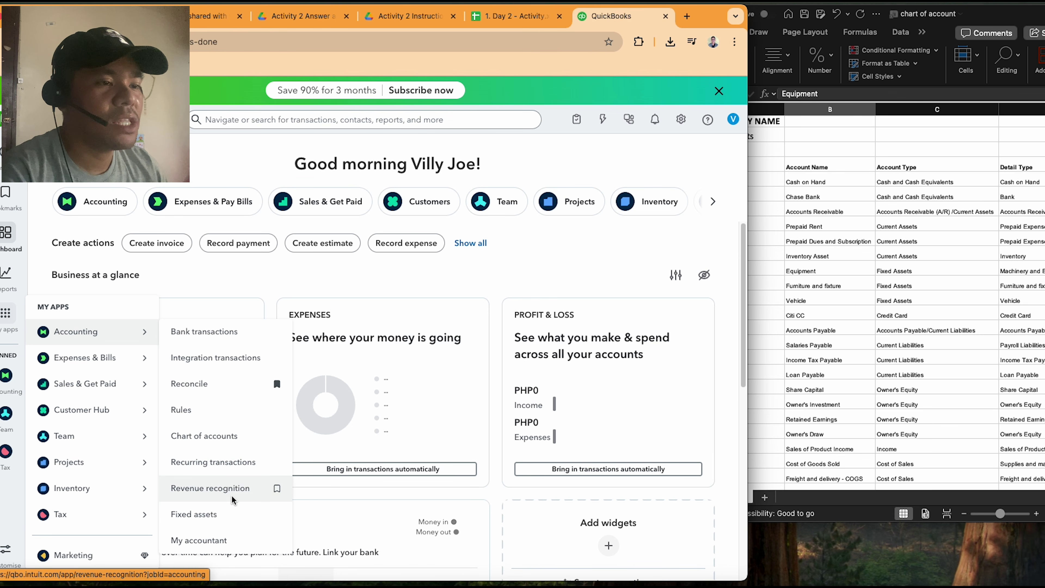
click(222, 436)
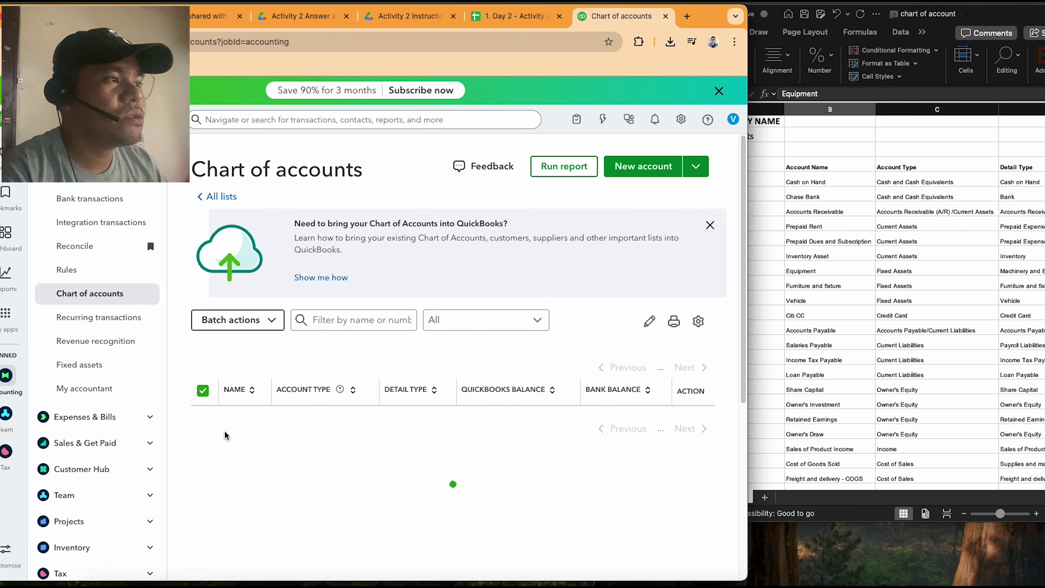
- Reopen the Chart of accounts through the company settings
click(681, 121)
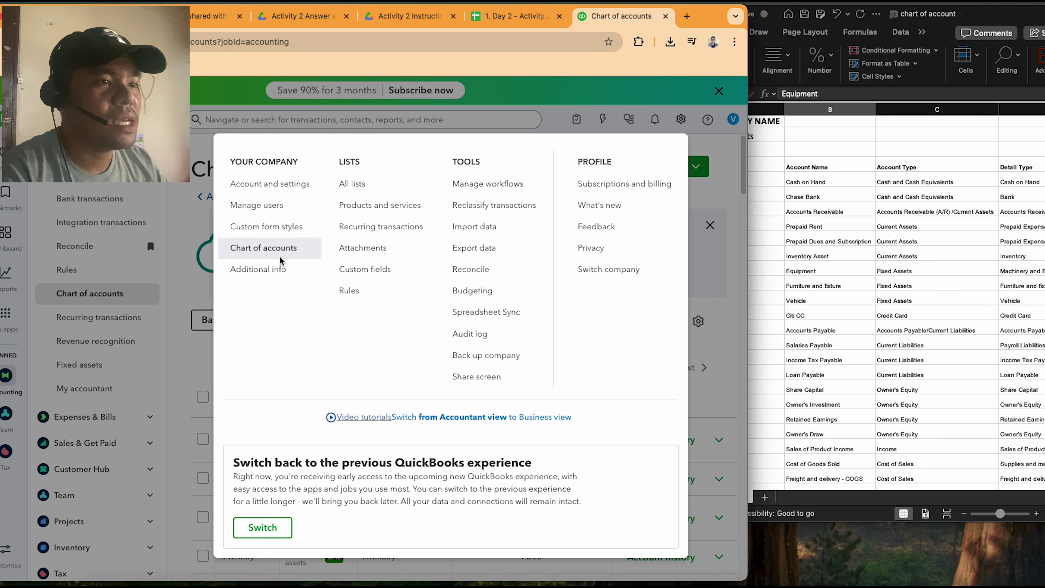
click(246, 251)
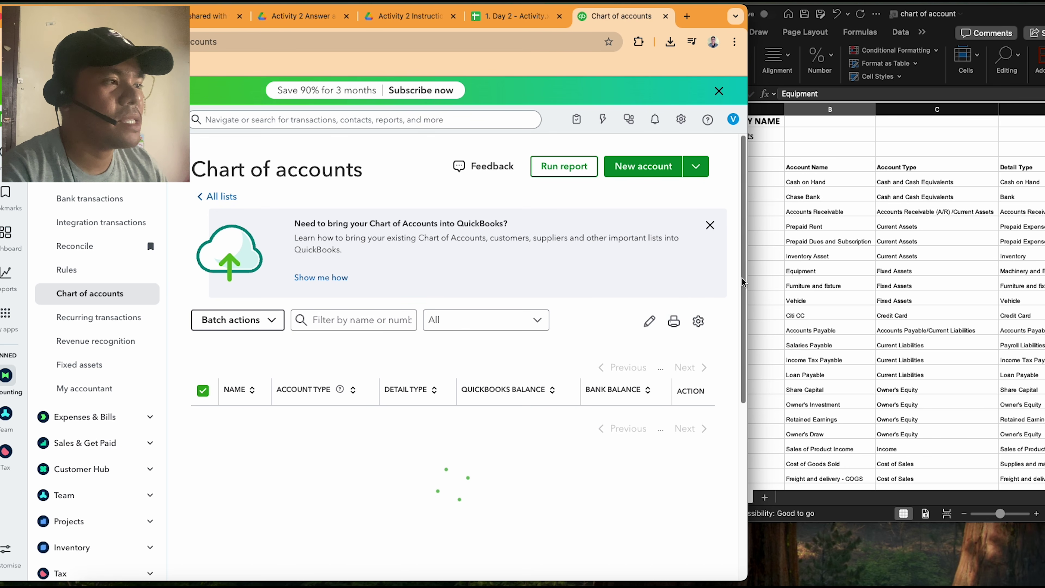
mouse_move(742, 280)
mouse_down()
mouse_move(742, 315)
mouse_move(739, 257)
mouse_move(747, 297)
mouse_up()
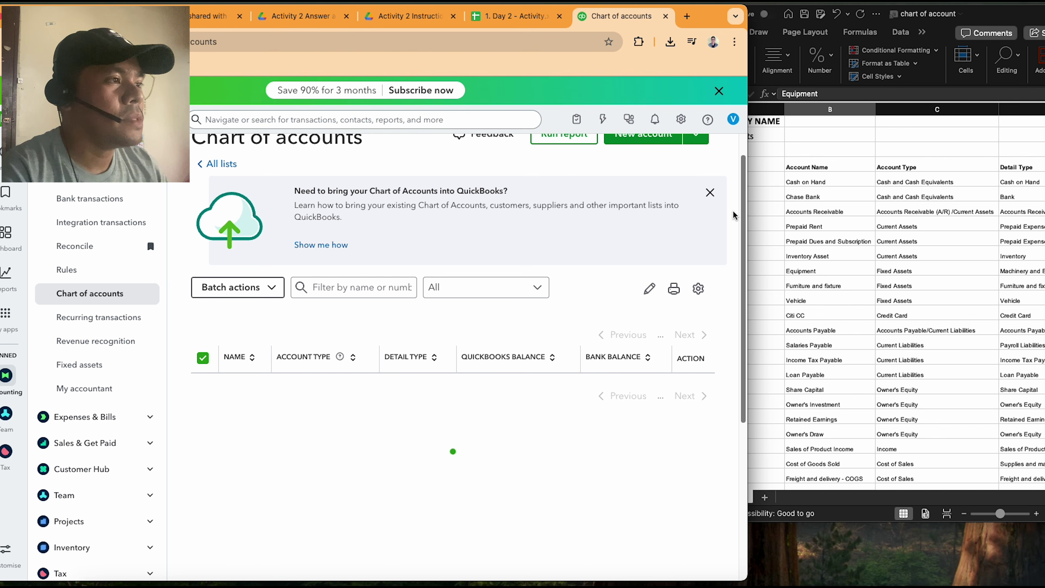
scroll(735, 226, up, 2)
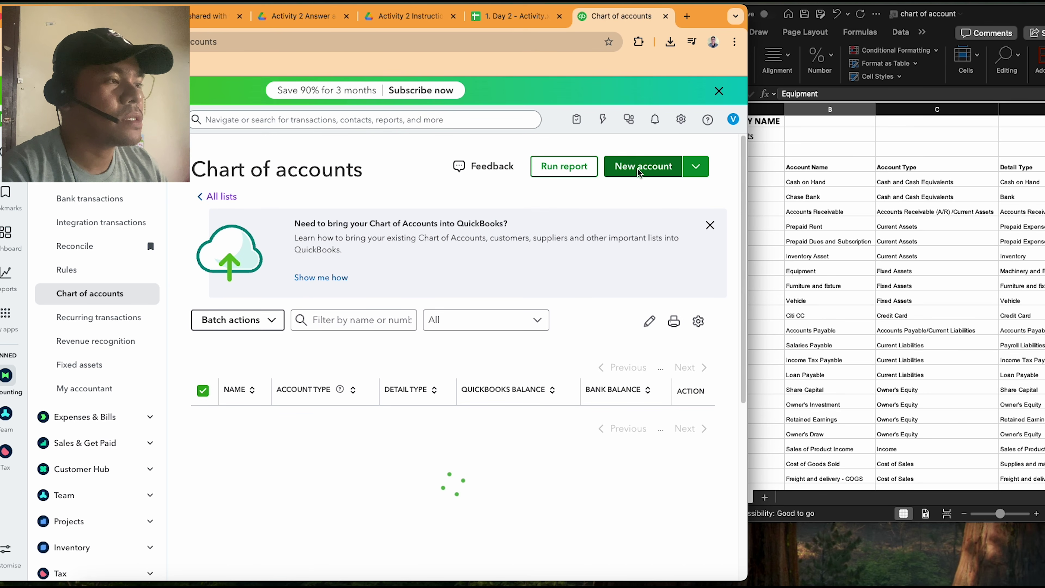
- Start importing a chart of accounts and download the sample import file
click(694, 168)
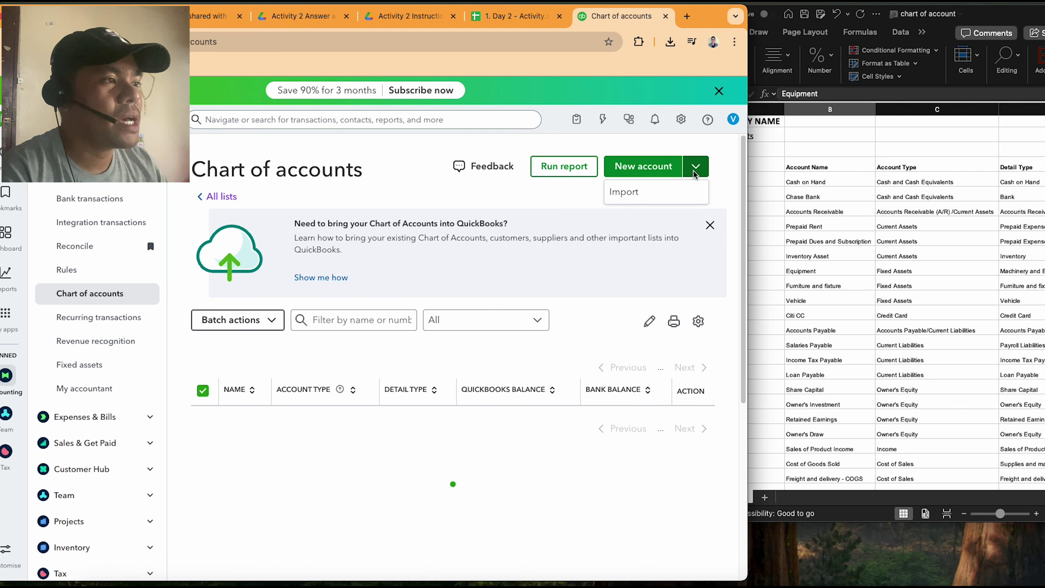
click(659, 193)
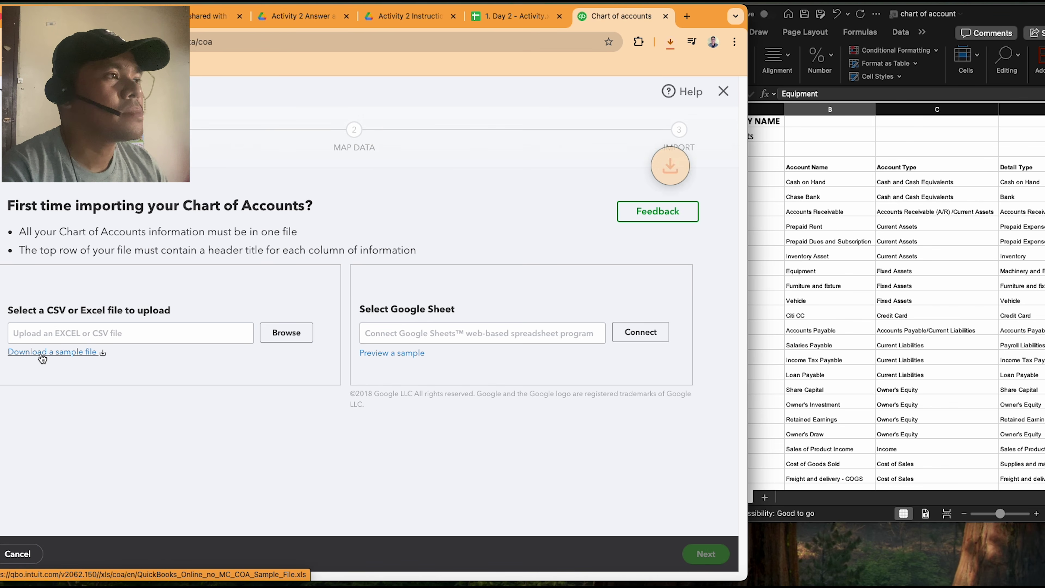
- Put the downloaded QuickBooks_Online_no_MC_COA_Sample_File.xls on the desktop and open it in Excel
click(670, 42)
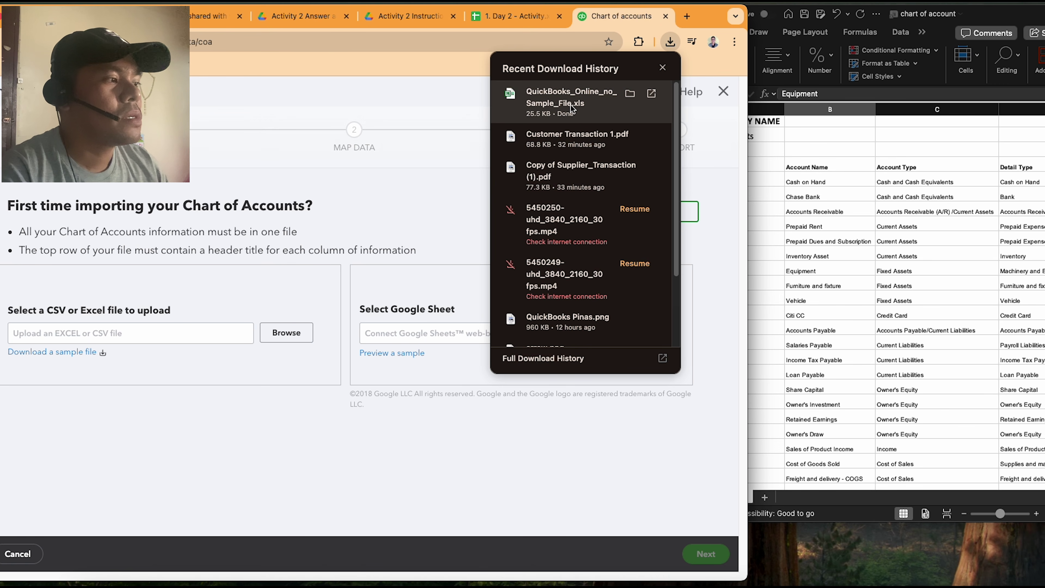
drag(570, 104, 1015, 554)
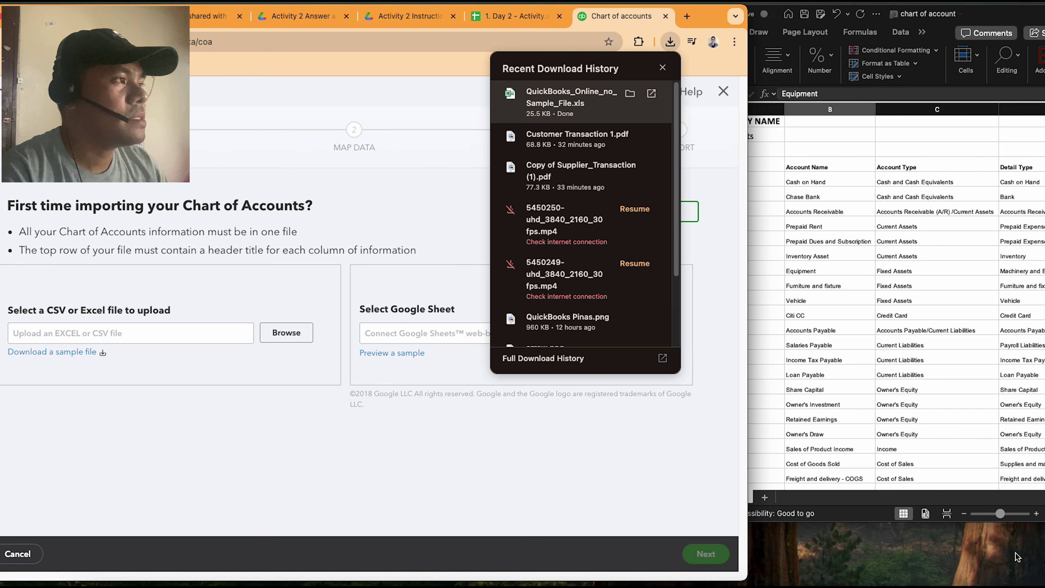
drag(978, 17, 815, 21)
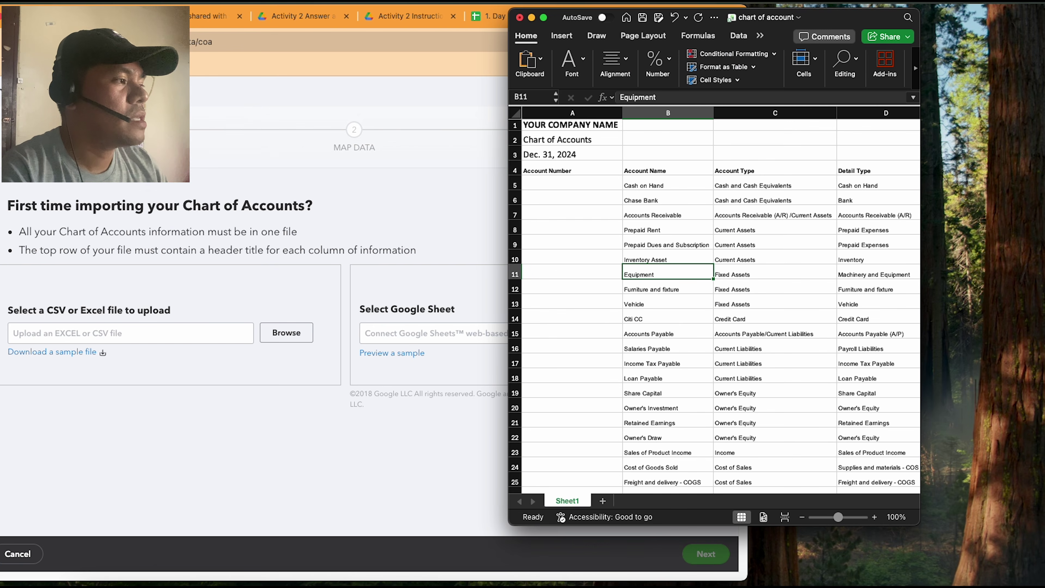
double_click(1032, 570)
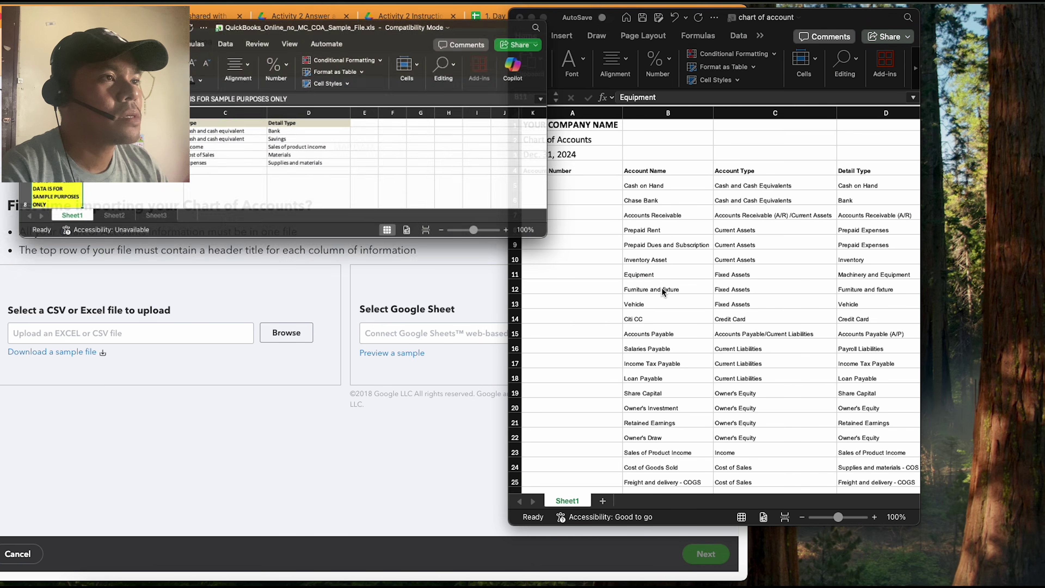
- Arrange the sample file and chart of account workbooks side by side
click(821, 22)
drag(820, 22, 932, 28)
click(562, 247)
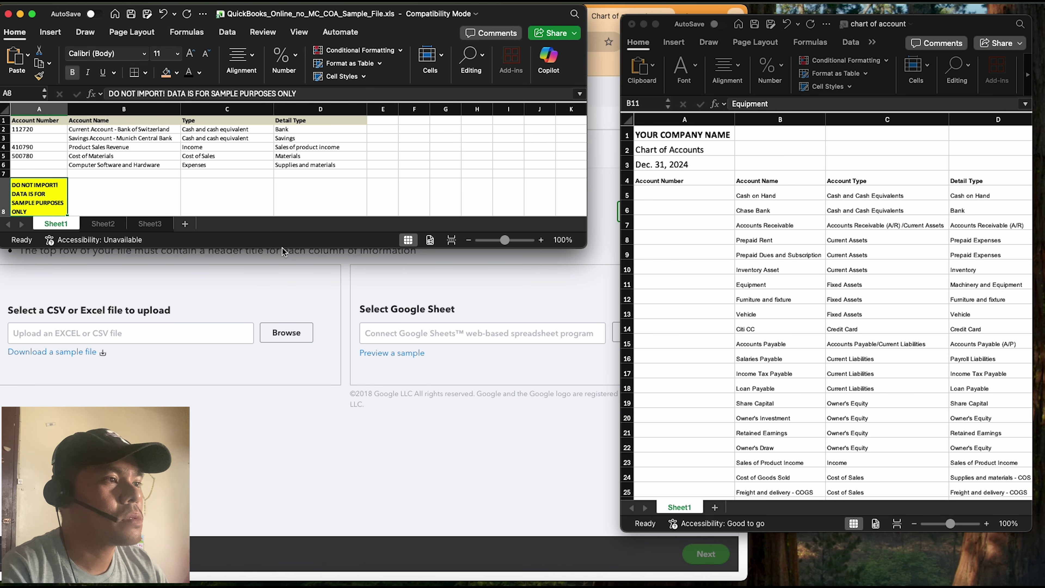
- Show the sample file full screen and delete its example rows and do-not-import note (rows 2–8), keeping the header row
click(228, 150)
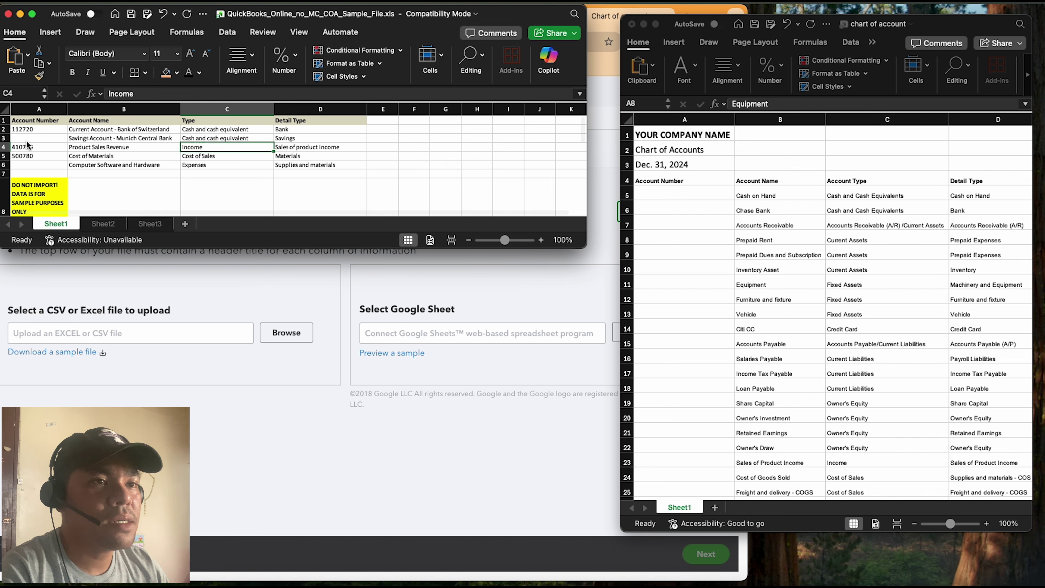
click(5, 129)
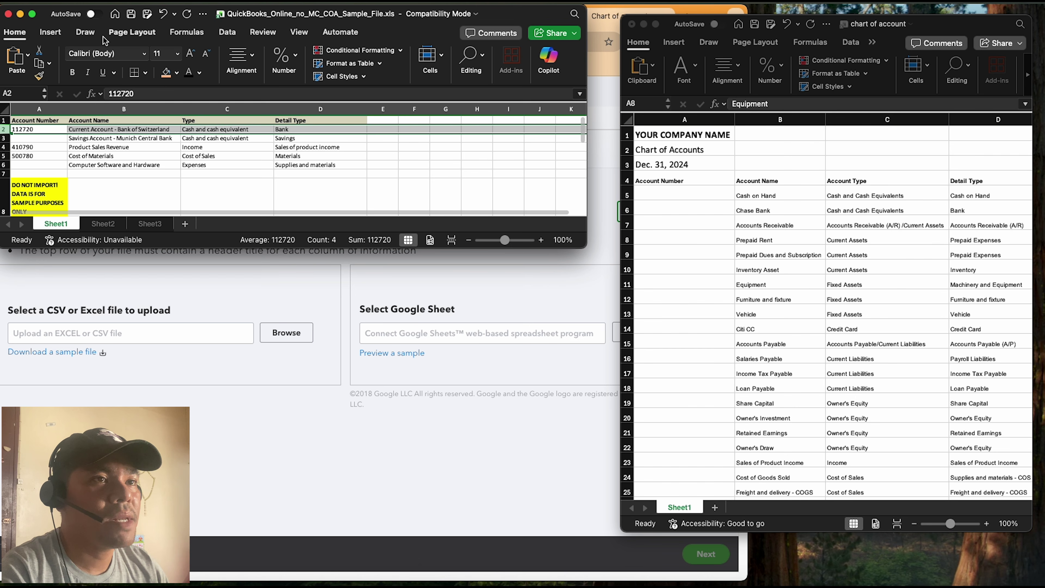
click(32, 13)
click(145, 161)
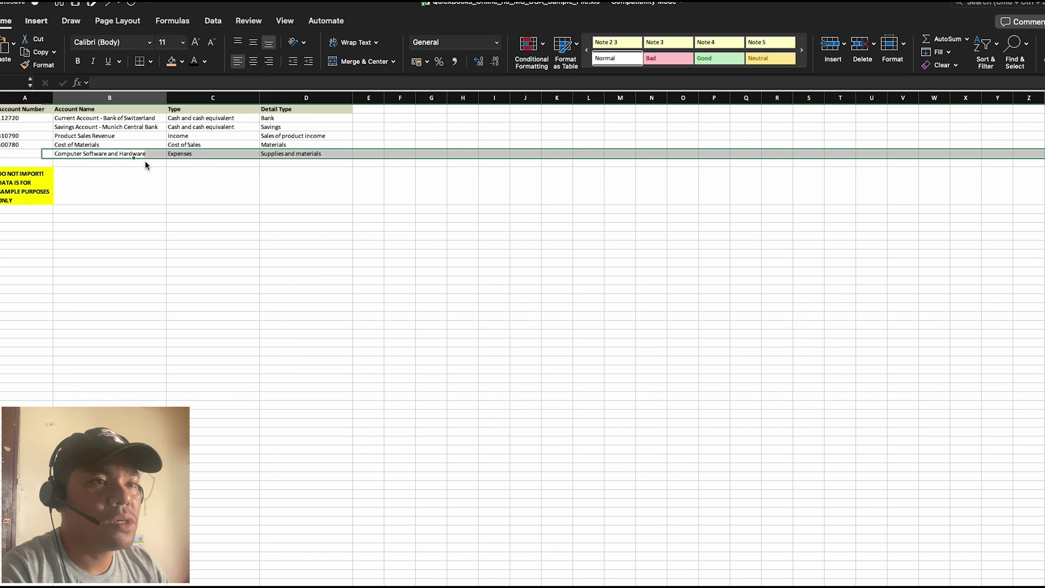
drag(1, 118, 1, 182)
right_click(1, 182)
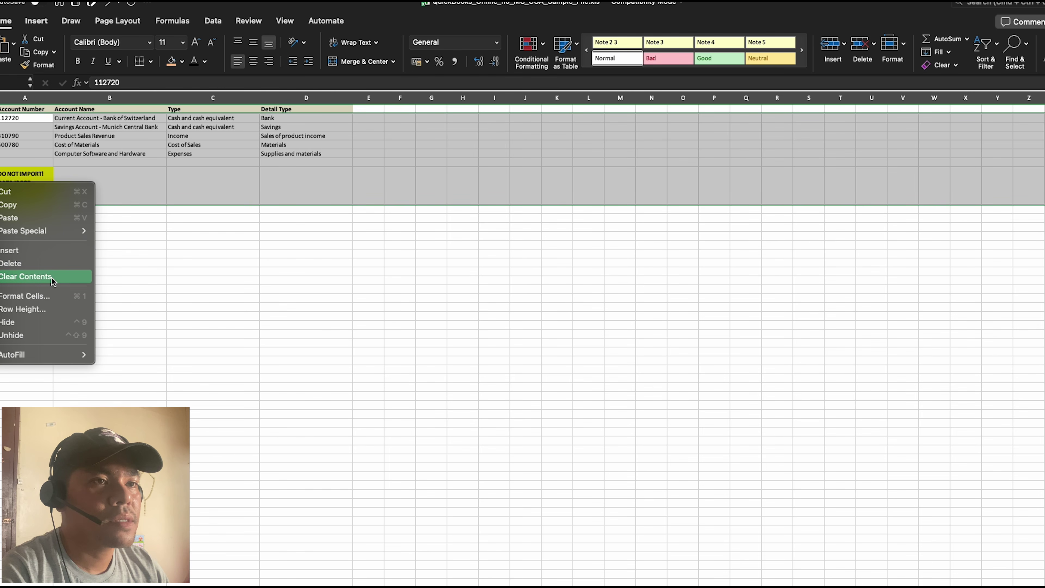
click(13, 263)
click(56, 154)
click(55, 153)
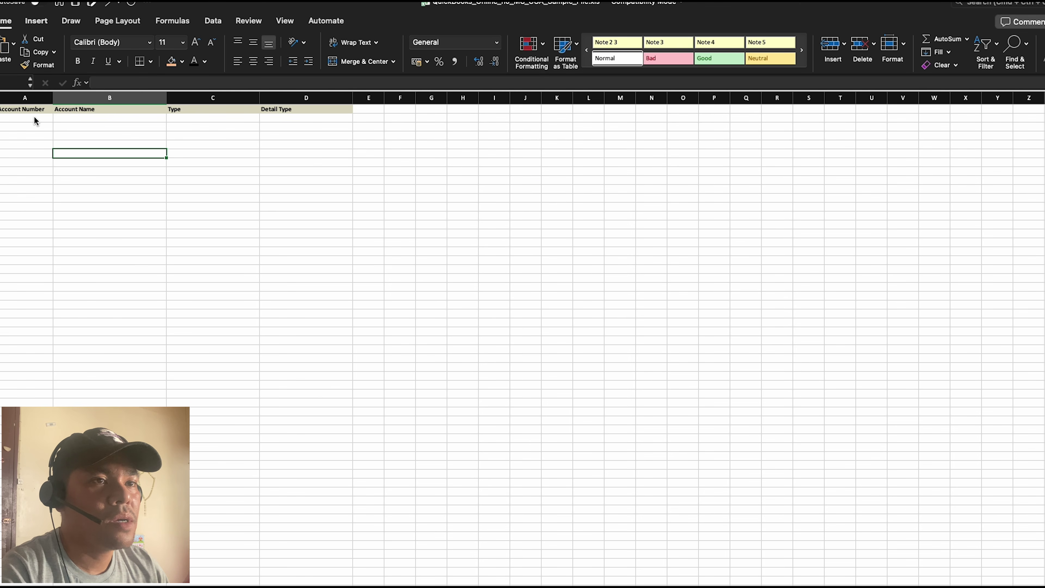
- Set the row height of the whole sample sheet to 25
click(1, 98)
right_click(1, 128)
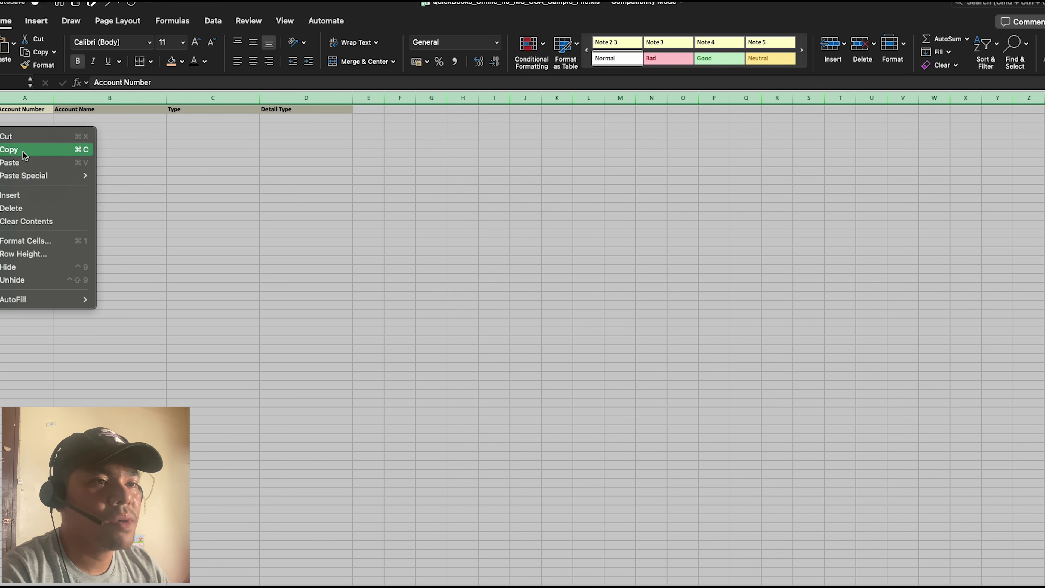
click(44, 253)
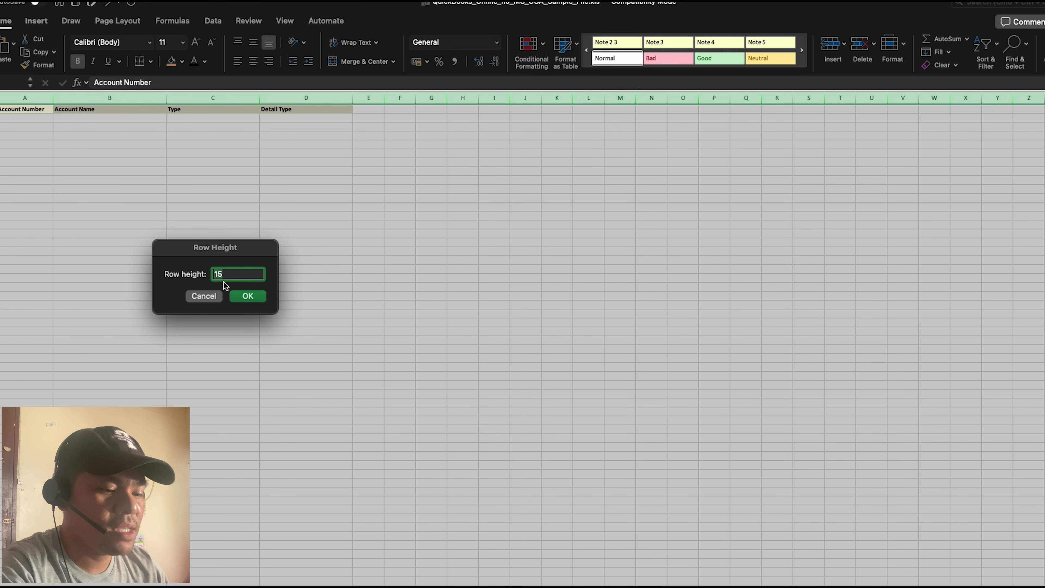
text(25)
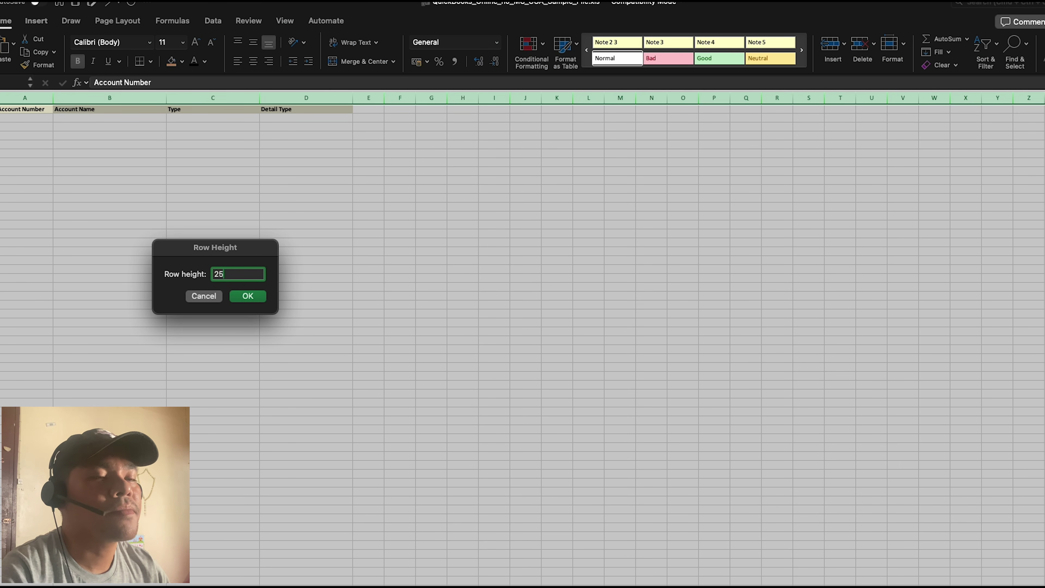
key(Return)
click(188, 290)
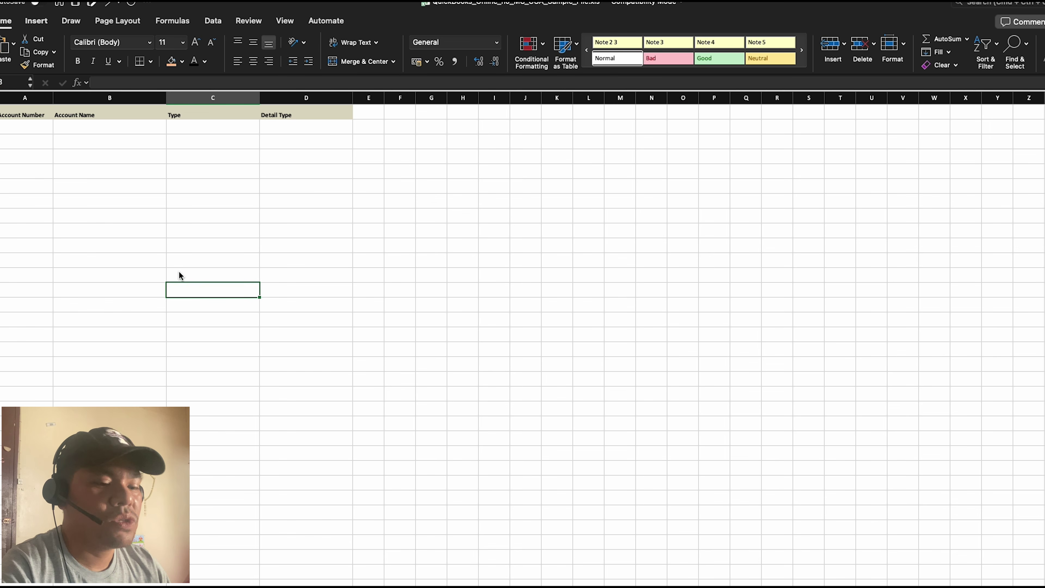
click(119, 190)
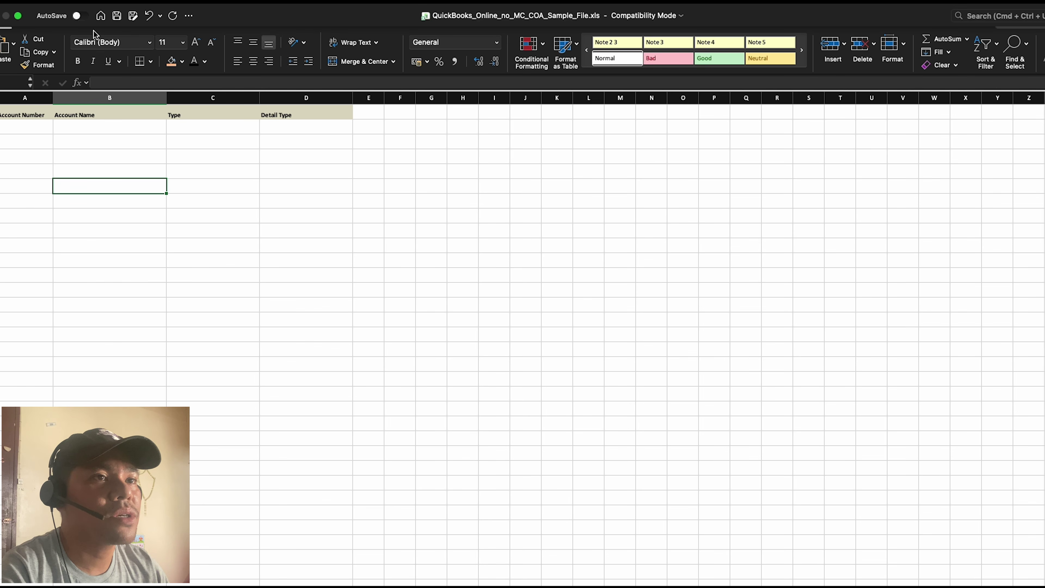
- Return the sample file from full screen to its place beside the chart of account workbook and select its Account Number header
click(19, 15)
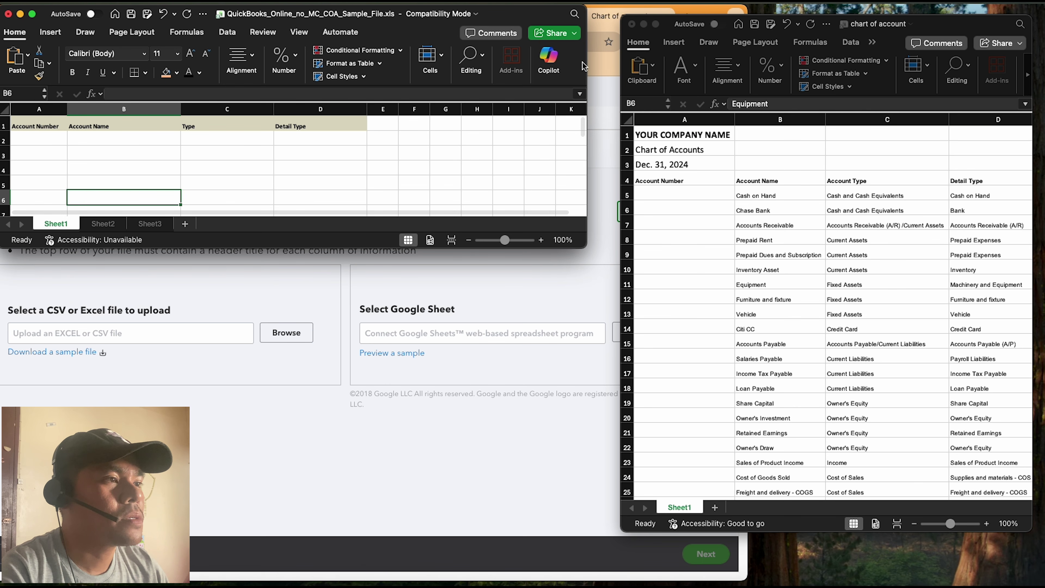
click(753, 284)
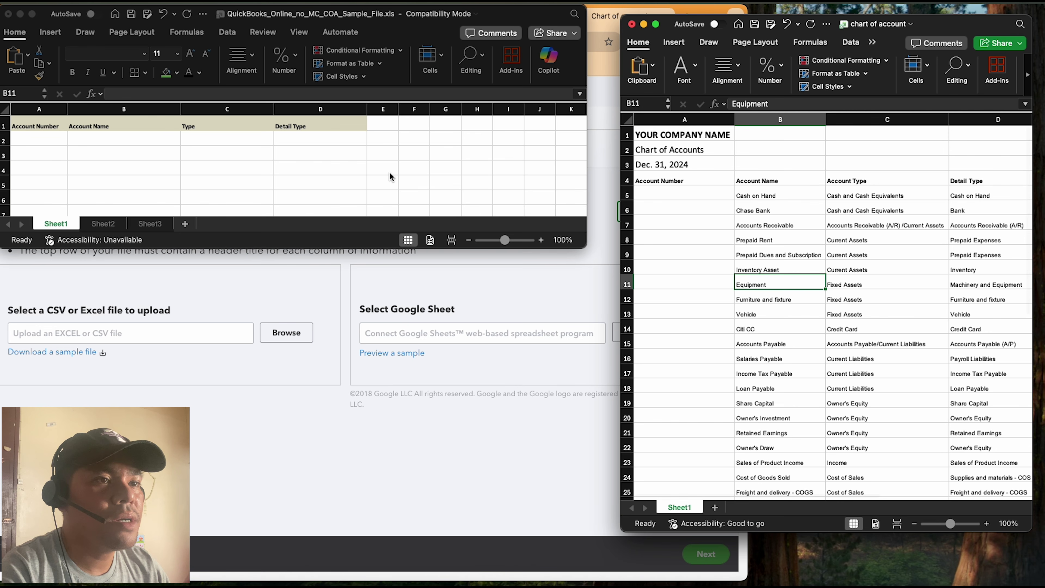
click(37, 125)
click(36, 124)
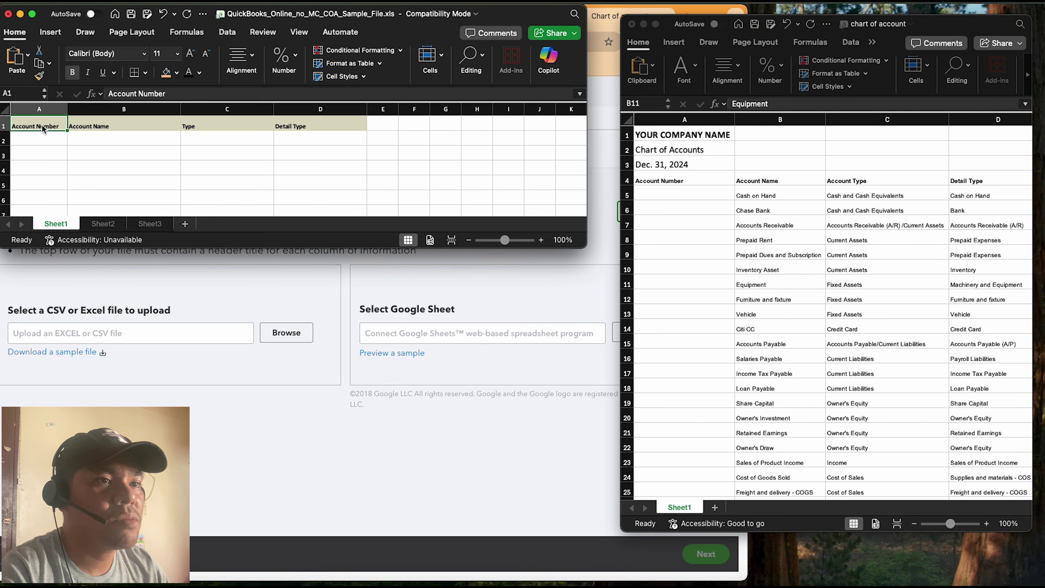
- Compare the Account Number, Account Name, Type and Detail Type headers of the sample file with those in the chart of account workbook
click(126, 130)
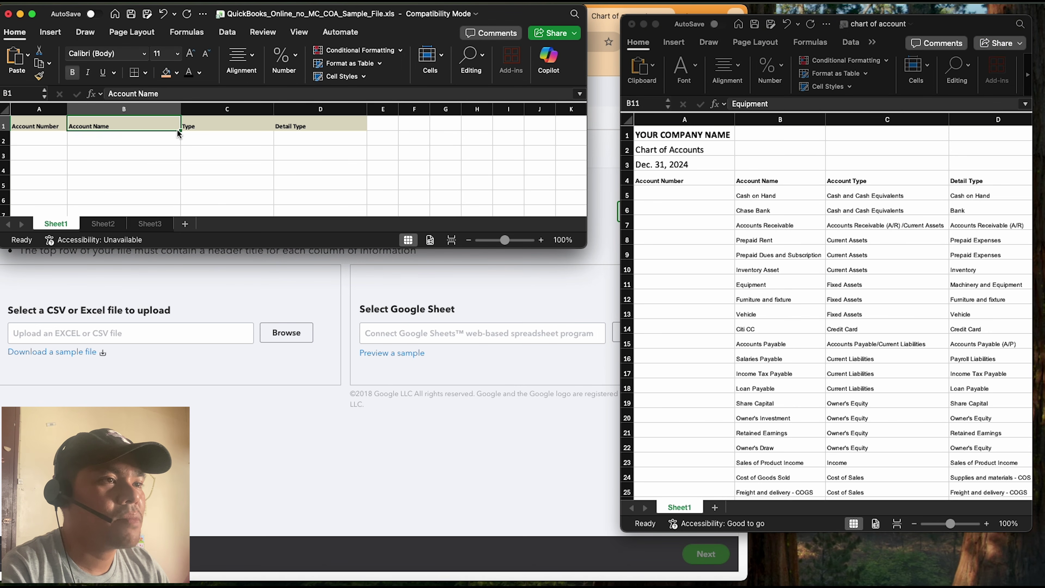
click(224, 125)
click(337, 124)
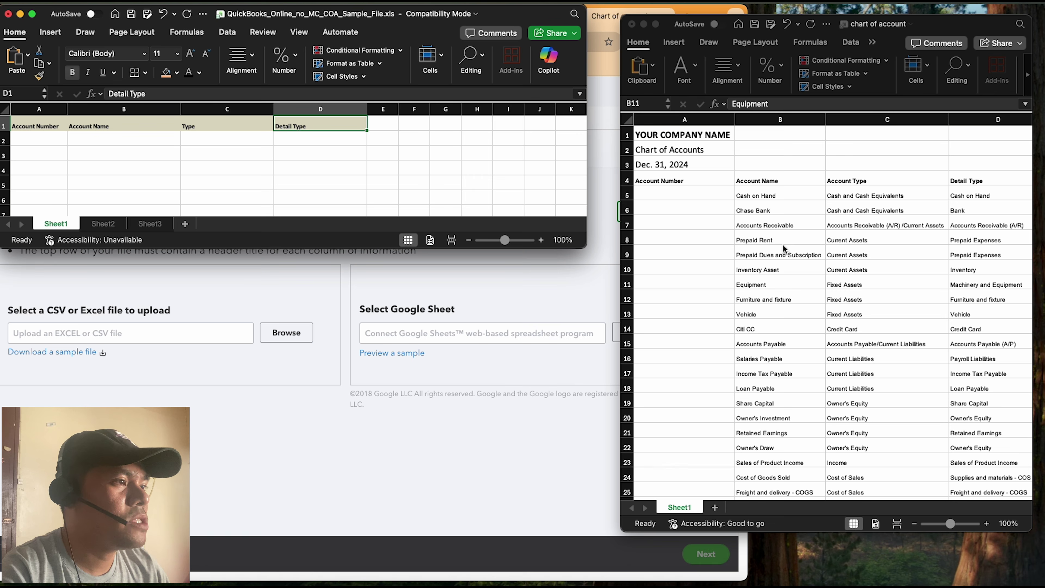
click(698, 180)
click(704, 180)
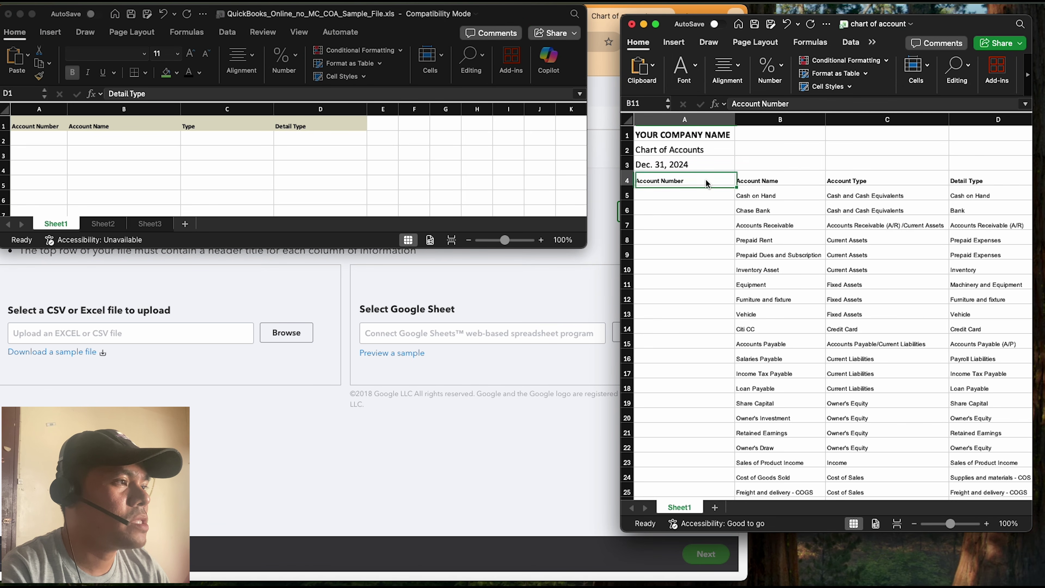
click(794, 181)
click(873, 180)
click(966, 181)
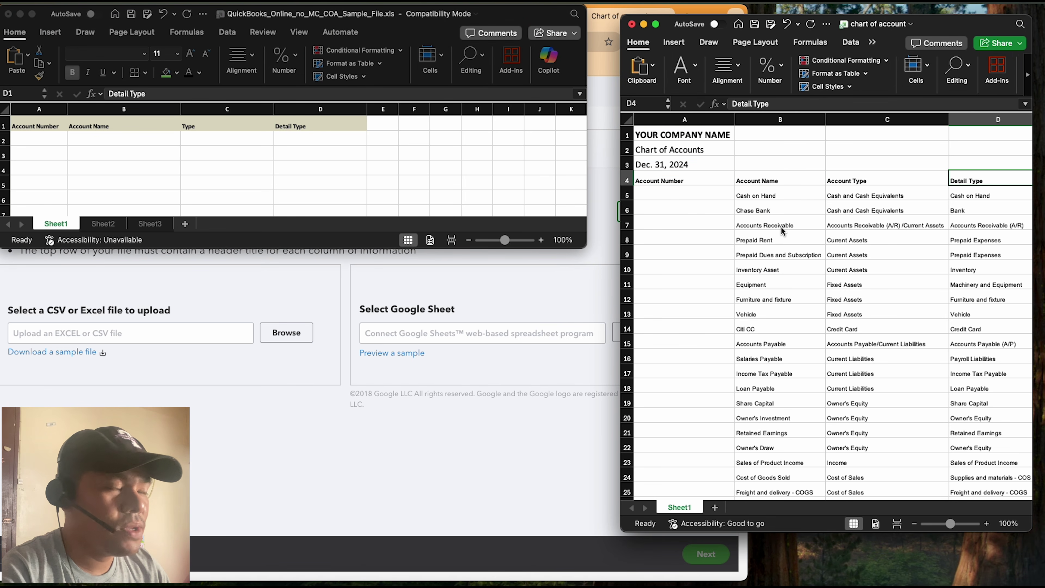
- Copy the account names (B5:B48) from the chart of account workbook into the sample file's Account Name column, starting at B2
click(756, 197)
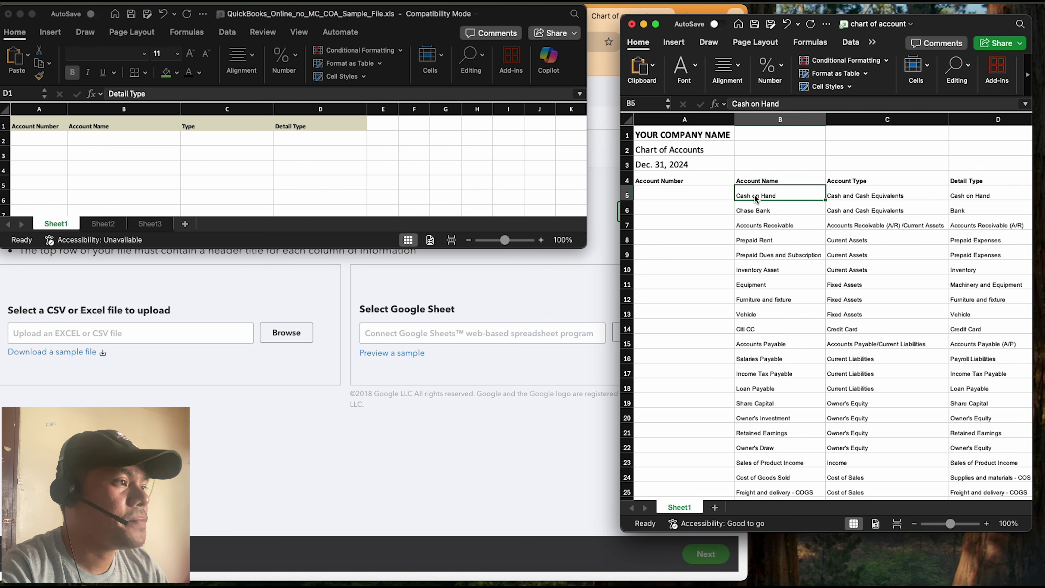
drag(754, 197, 790, 524)
key(super+c)
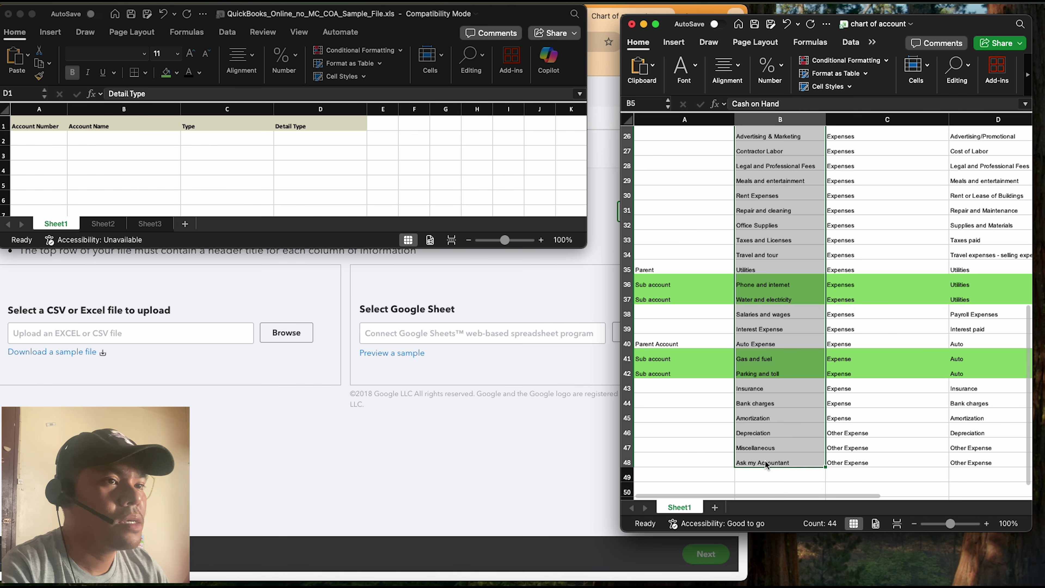
scroll(764, 460, up, 10)
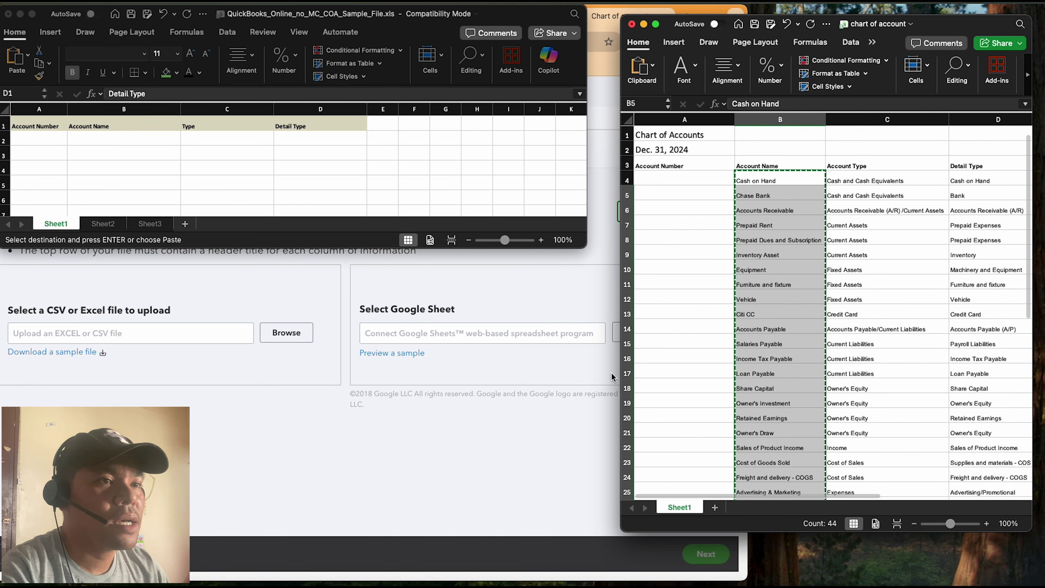
click(98, 139)
click(98, 138)
key(super+v)
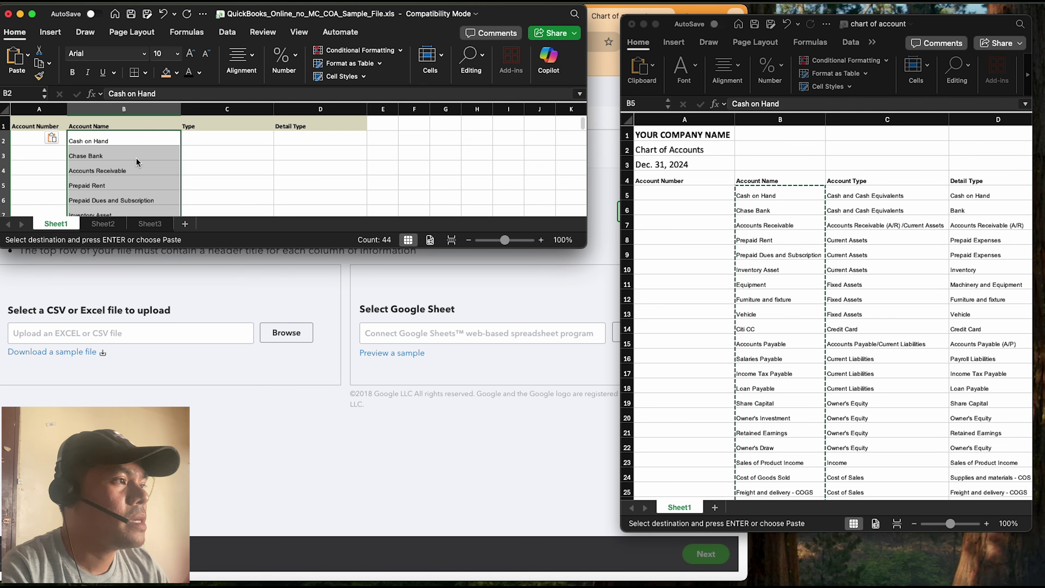
- Copy the account types (C5:C48) into the sample file's Type column from C2, and auto-fit that column's width
click(857, 195)
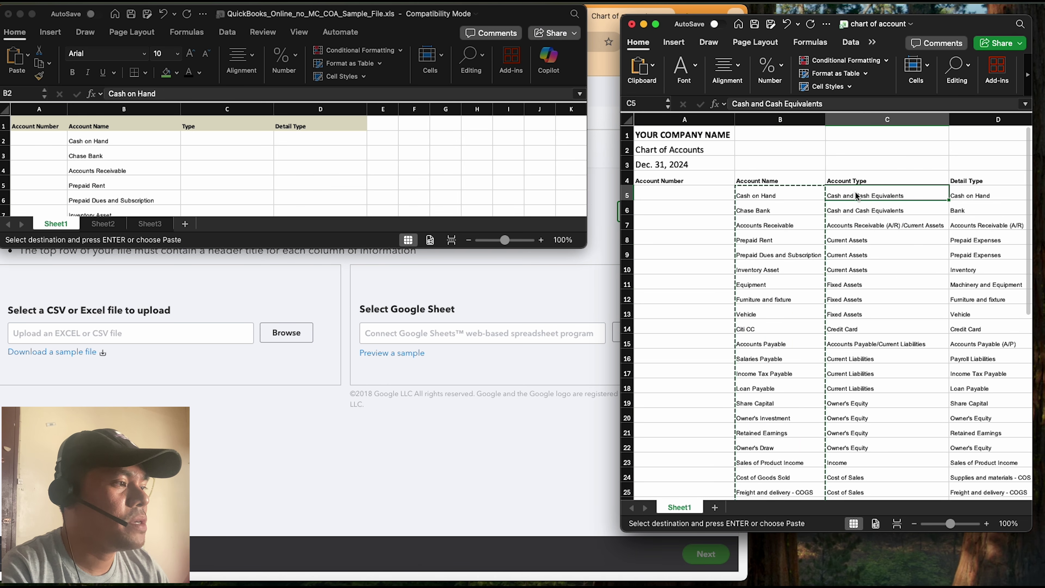
drag(857, 195, 859, 451)
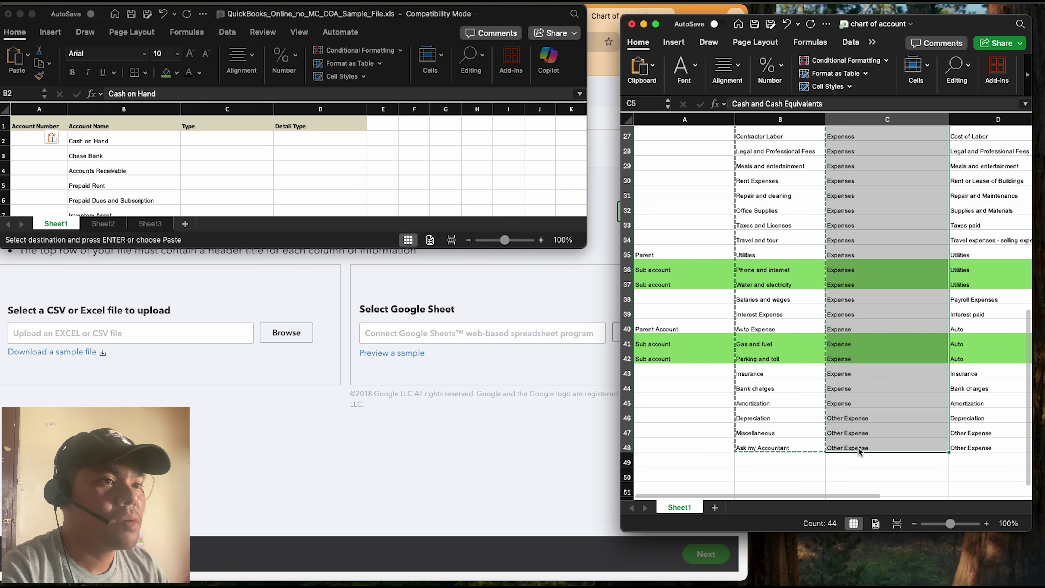
key(super+c)
click(207, 138)
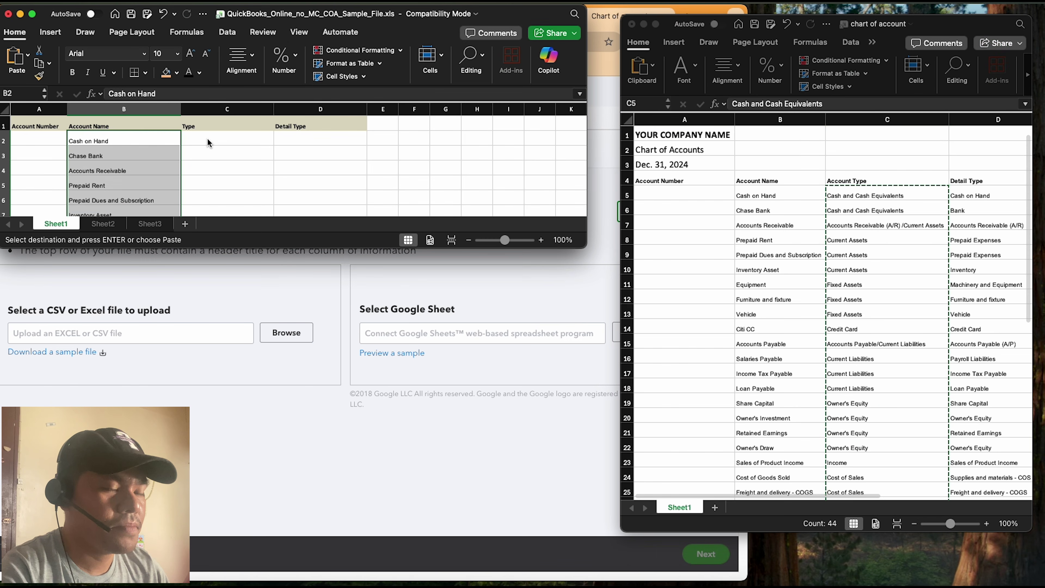
click(208, 139)
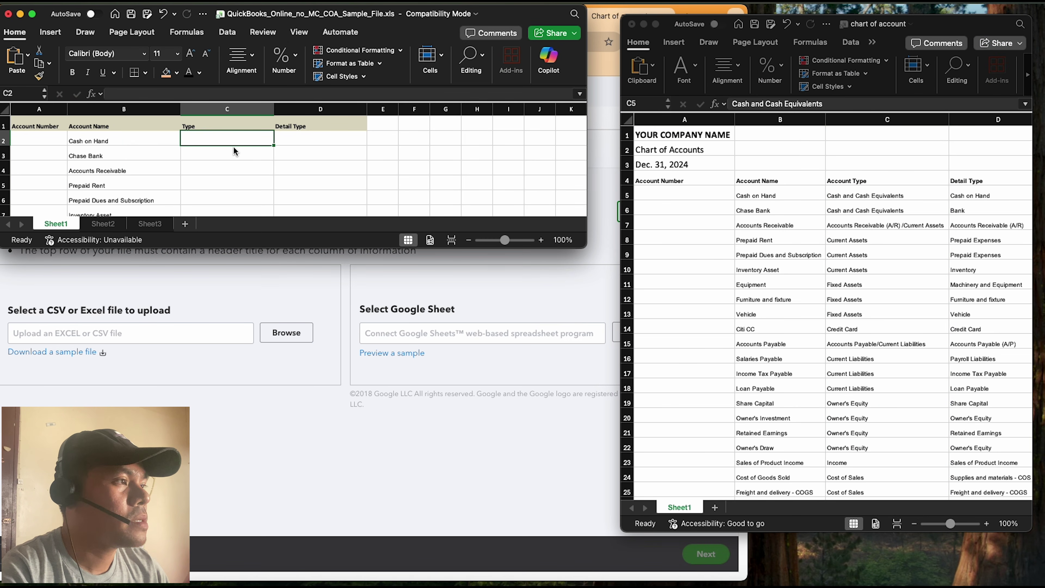
key(super+v)
click(304, 136)
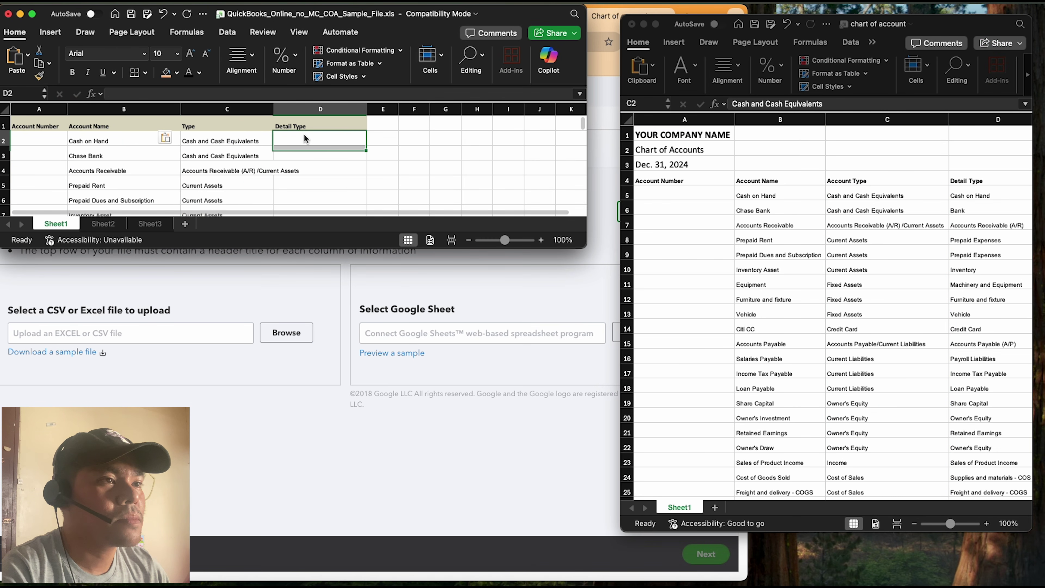
double_click(273, 108)
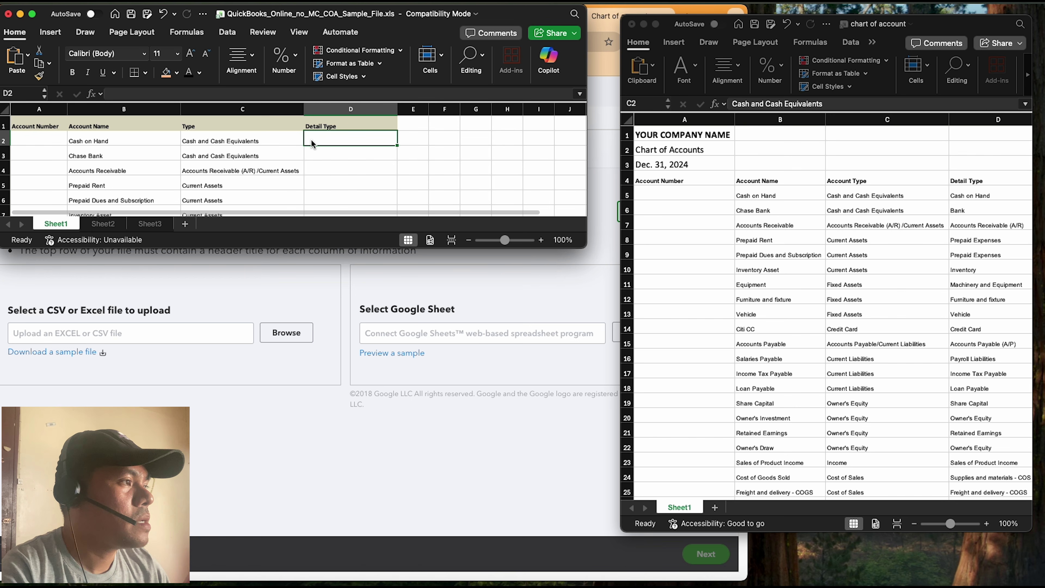
- Copy the detail types (D5:D48) from the chart of account workbook into the sample file's Detail Type column, starting at D2
click(969, 199)
drag(969, 198, 1011, 524)
key(super+c)
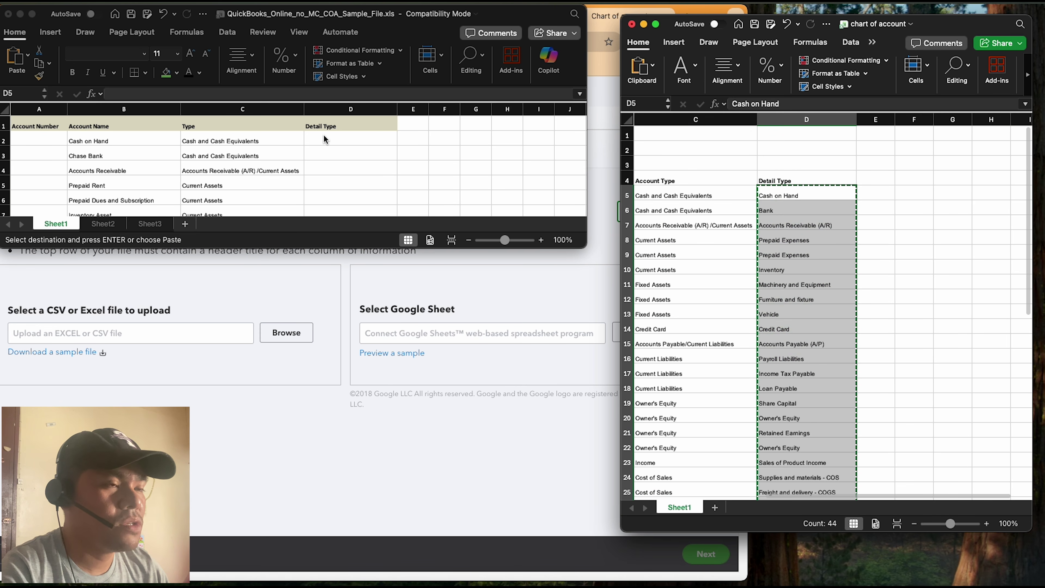
click(325, 138)
key(super+v)
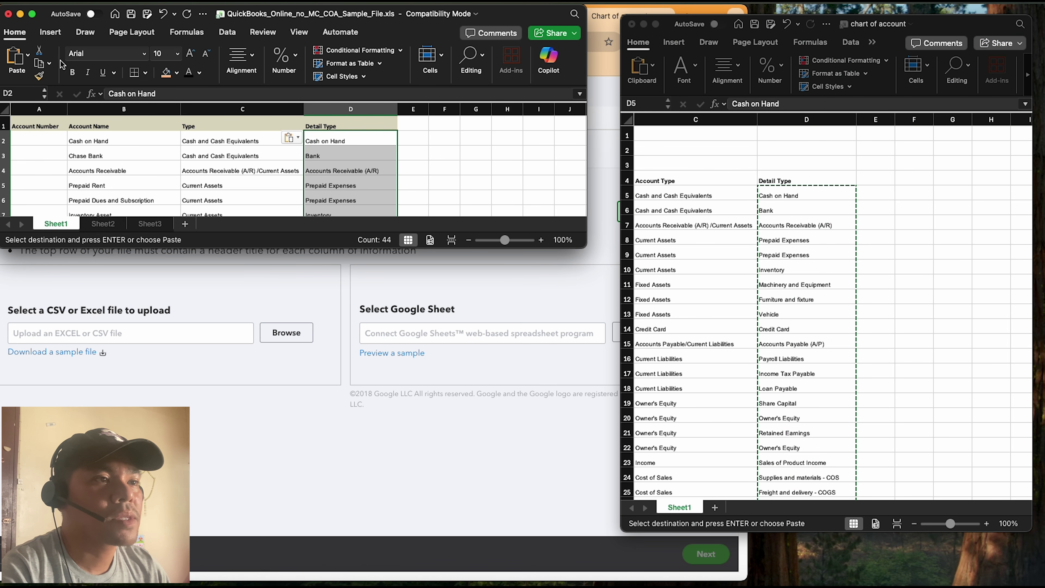
- Show the sample file full screen and examine the pasted accounts, including the Utilities and Auto Expense parents and their coloured sub-account rows
click(32, 14)
click(330, 248)
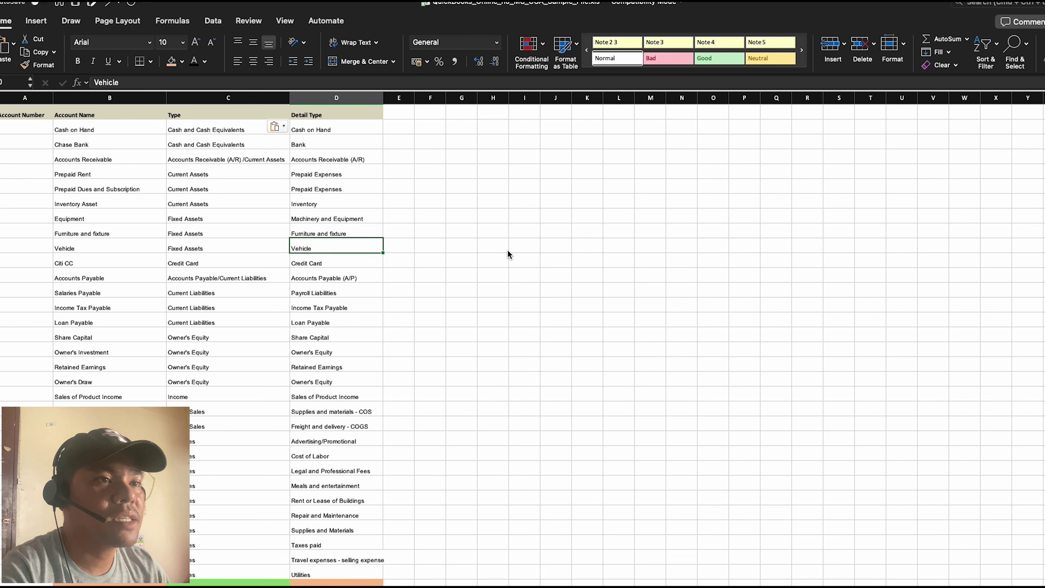
click(189, 219)
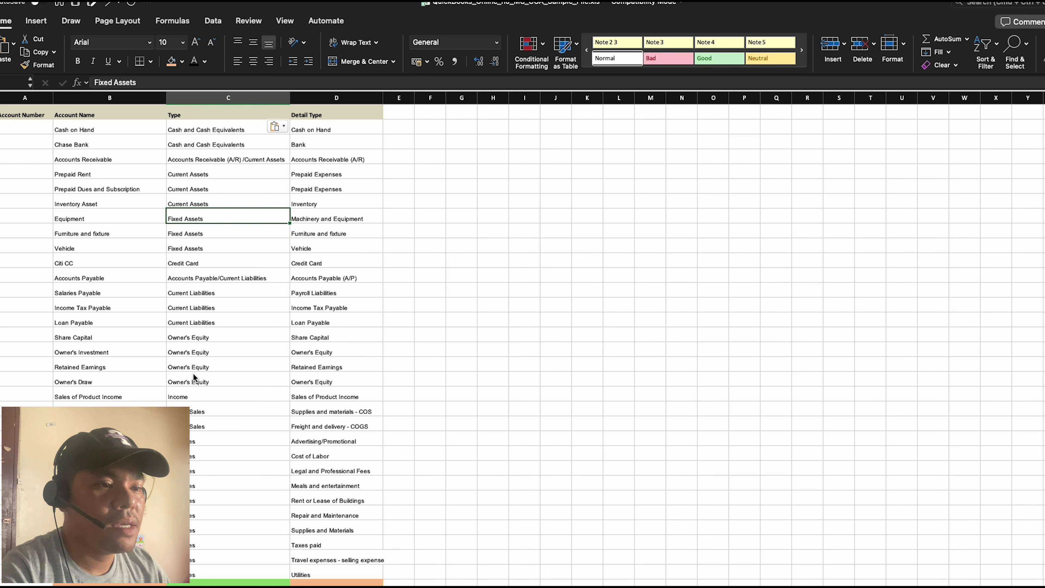
scroll(202, 366, down, 3)
scroll(202, 367, down, 8)
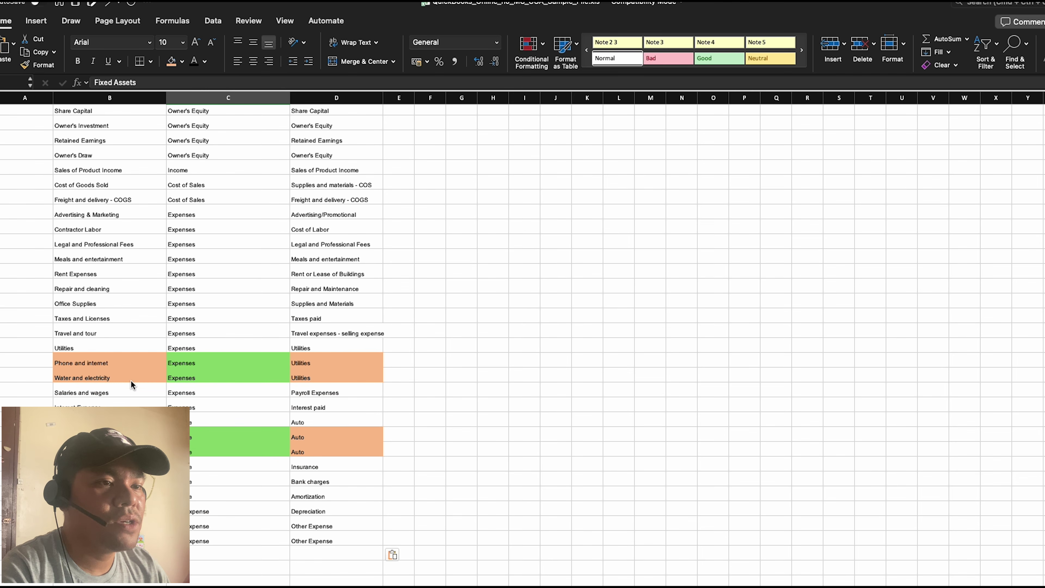
click(33, 359)
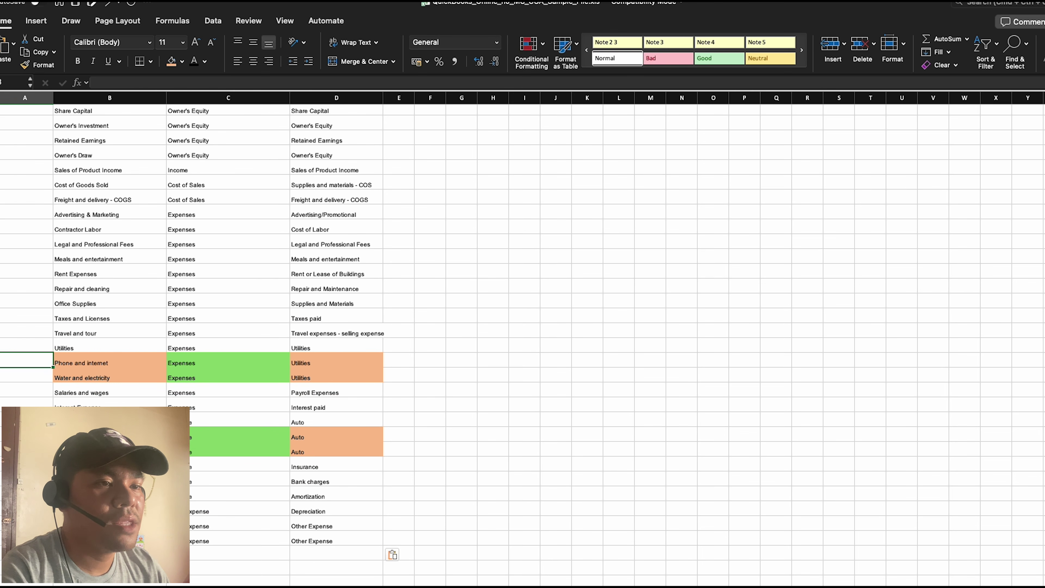
click(73, 346)
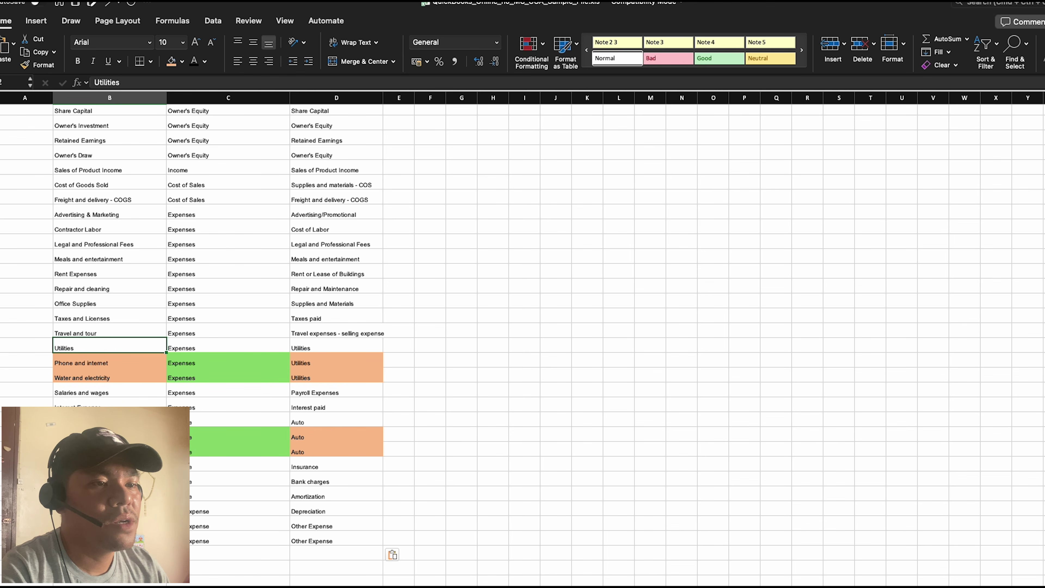
click(93, 420)
scroll(238, 402, up, 10)
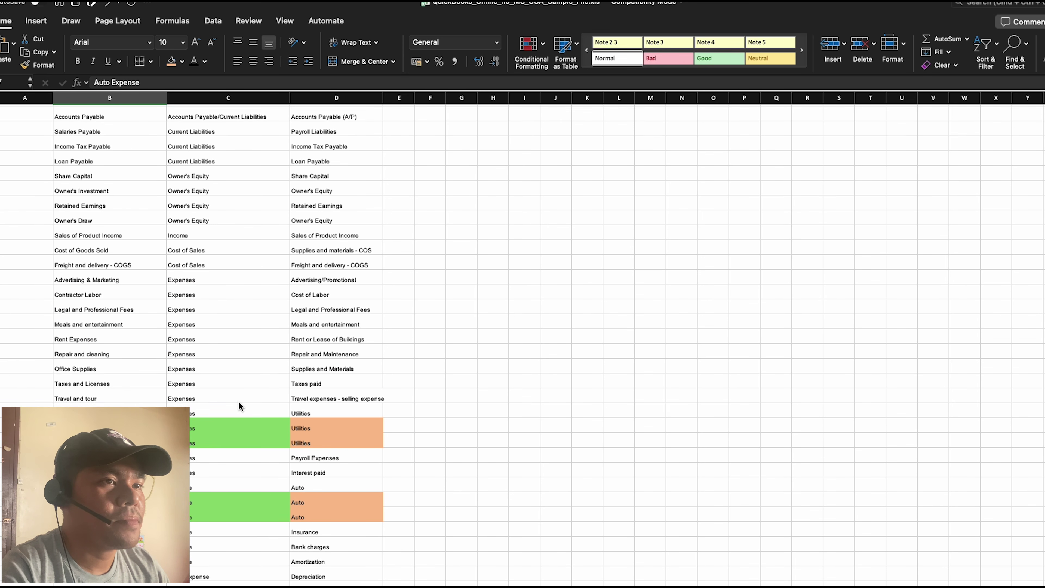
scroll(234, 406, up, 2)
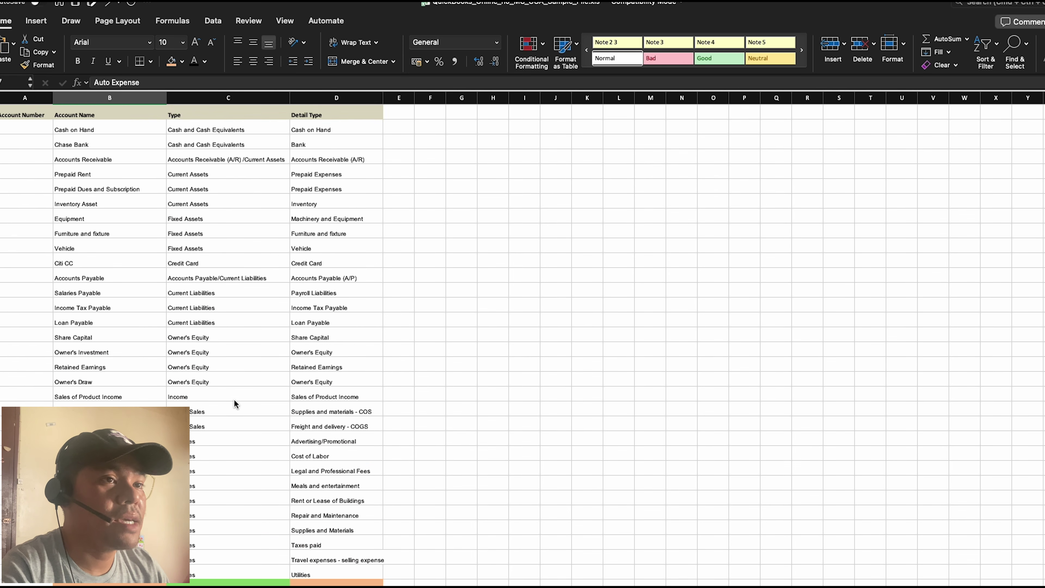
- Save the sample file, keeping the Excel 97-2004 (.xls) format, then close it and return to the QuickBooks import page
key(super+s)
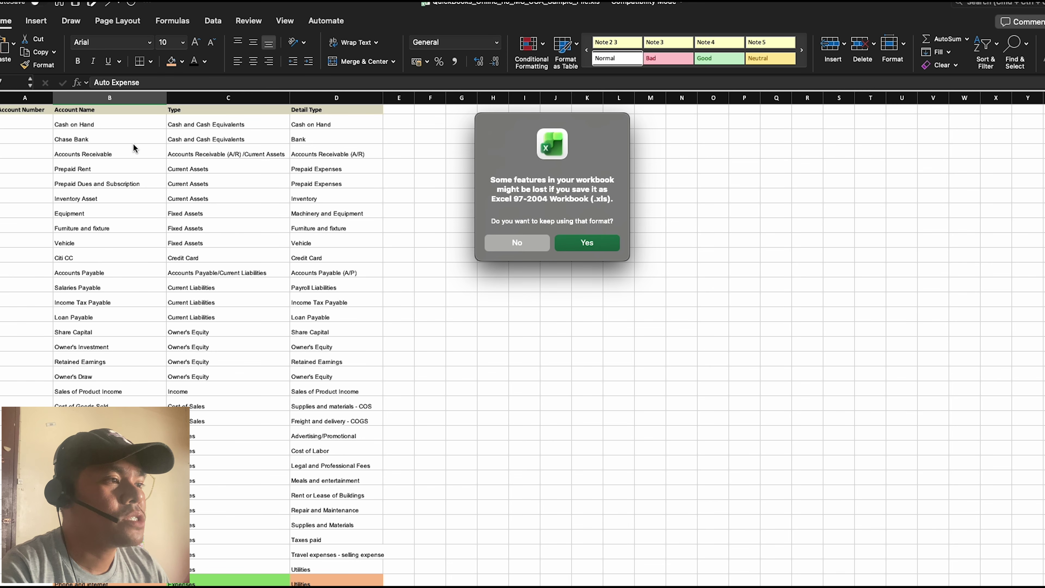
click(588, 244)
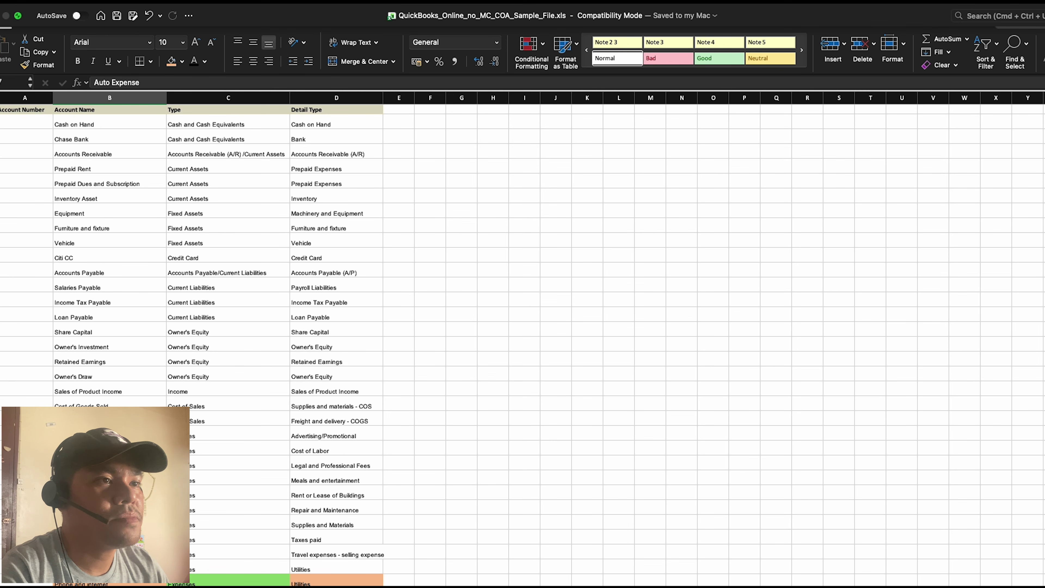
click(0, 15)
click(514, 165)
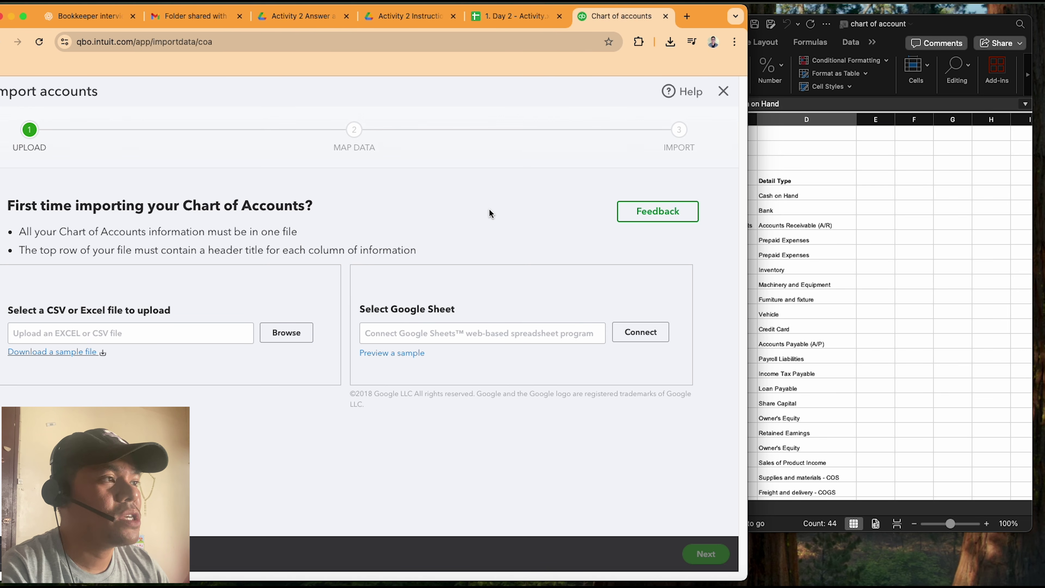
- Leave the account import page, open and close the blank new account form, and reopen the import from the Chart of accounts
click(723, 93)
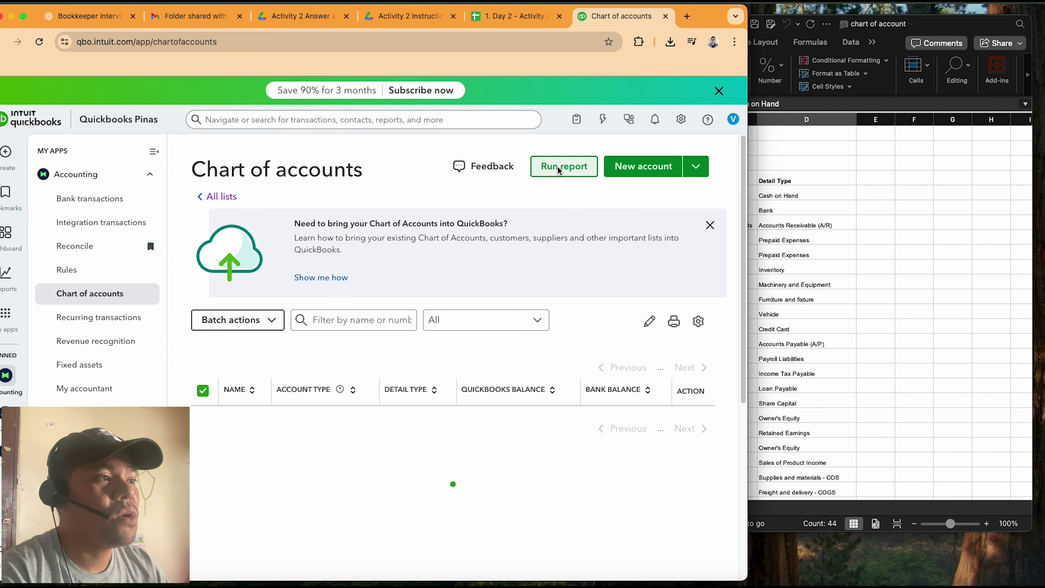
click(641, 171)
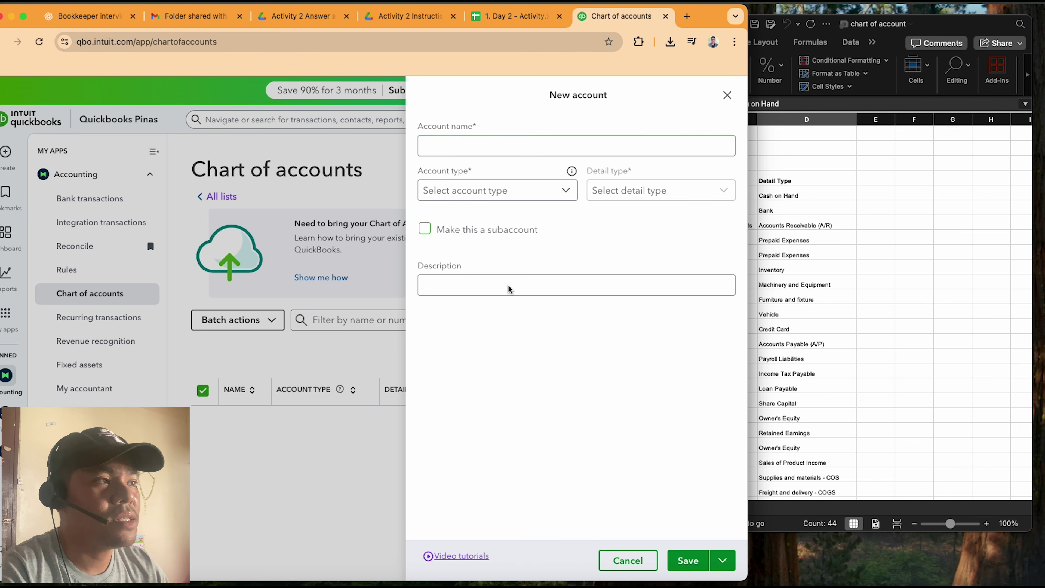
click(727, 95)
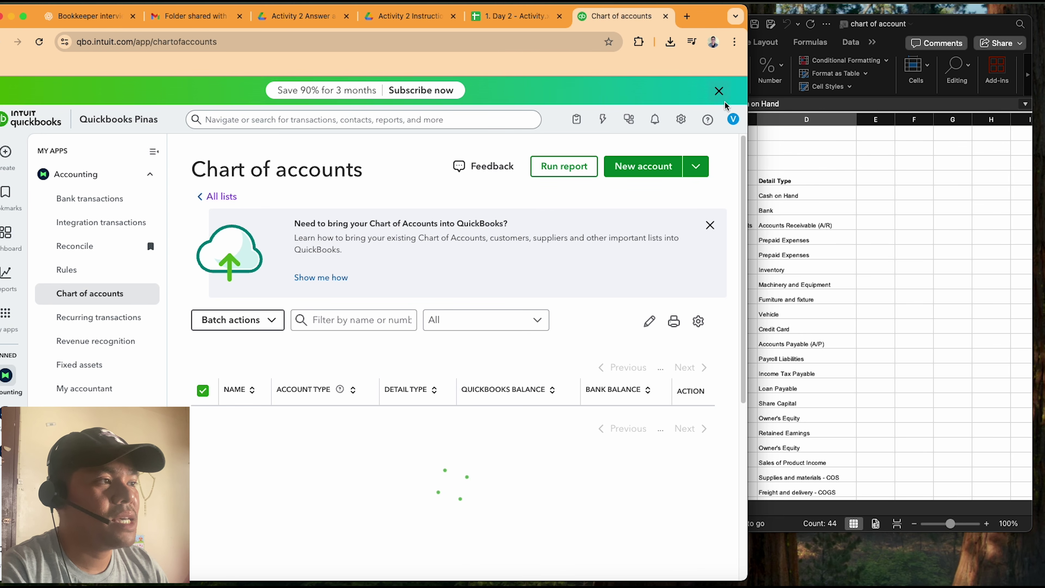
click(695, 167)
click(658, 194)
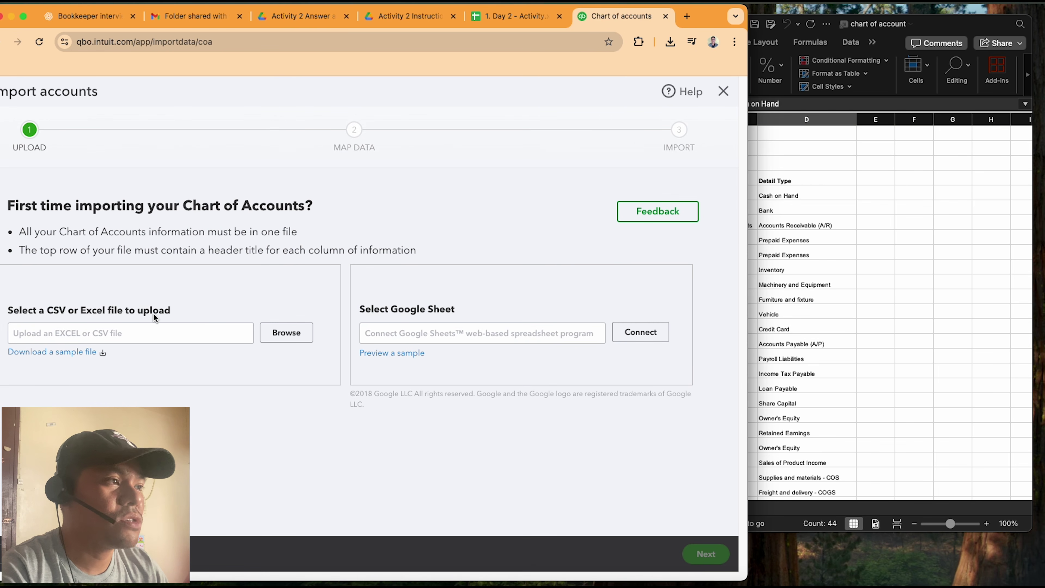
click(723, 91)
click(695, 166)
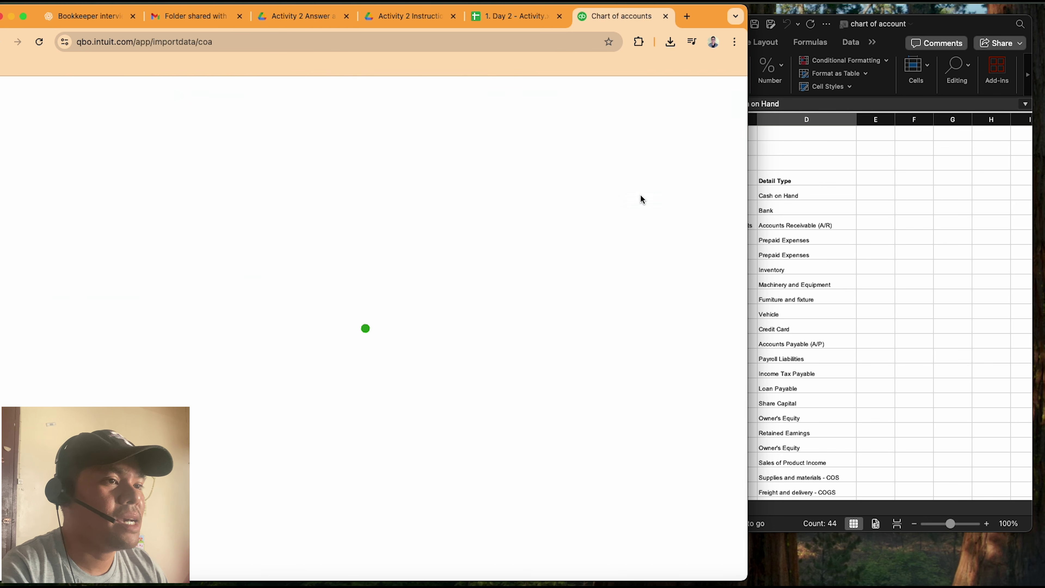
click(639, 195)
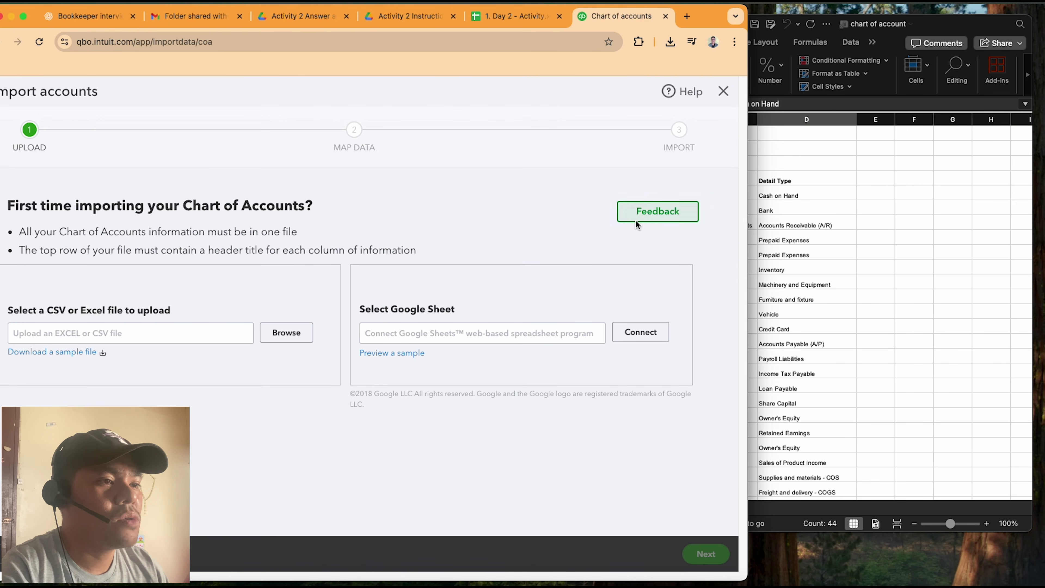
- Choose QuickBooks_Online_no_MC_COA_Sample_File.xls from the Desktop as the Excel file to upload for the account import
click(286, 334)
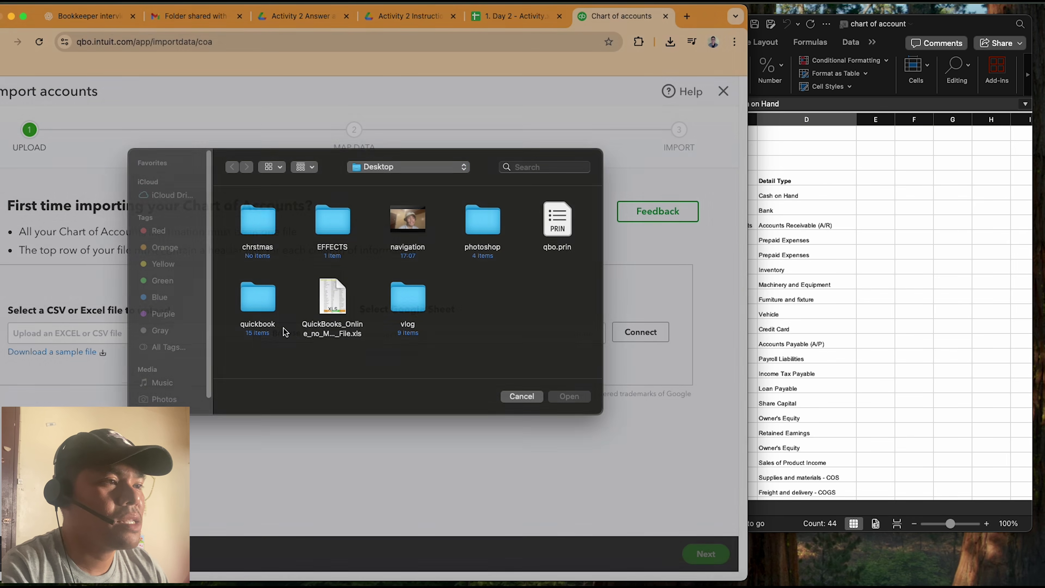
click(354, 334)
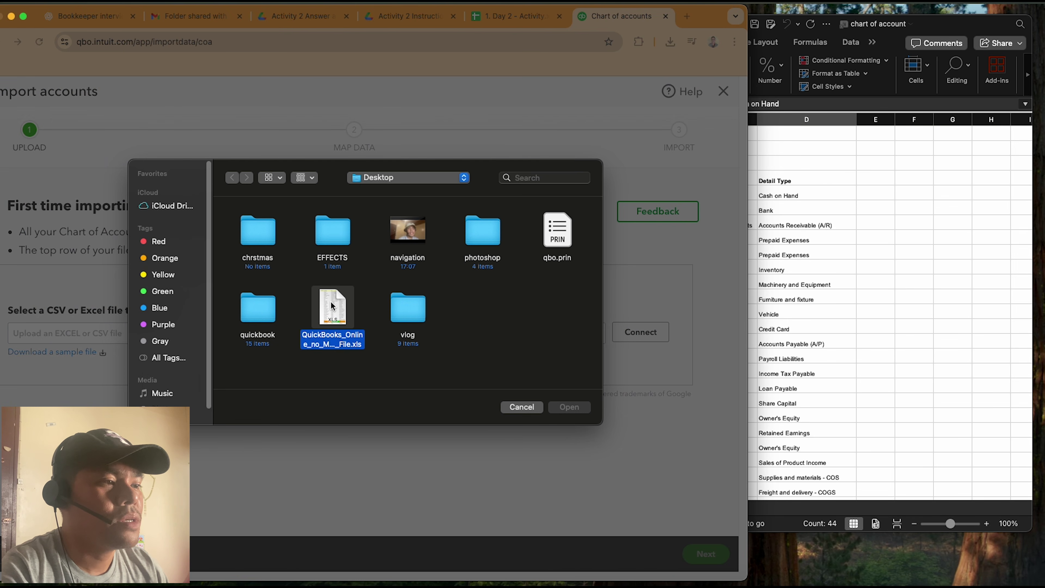
key(Return)
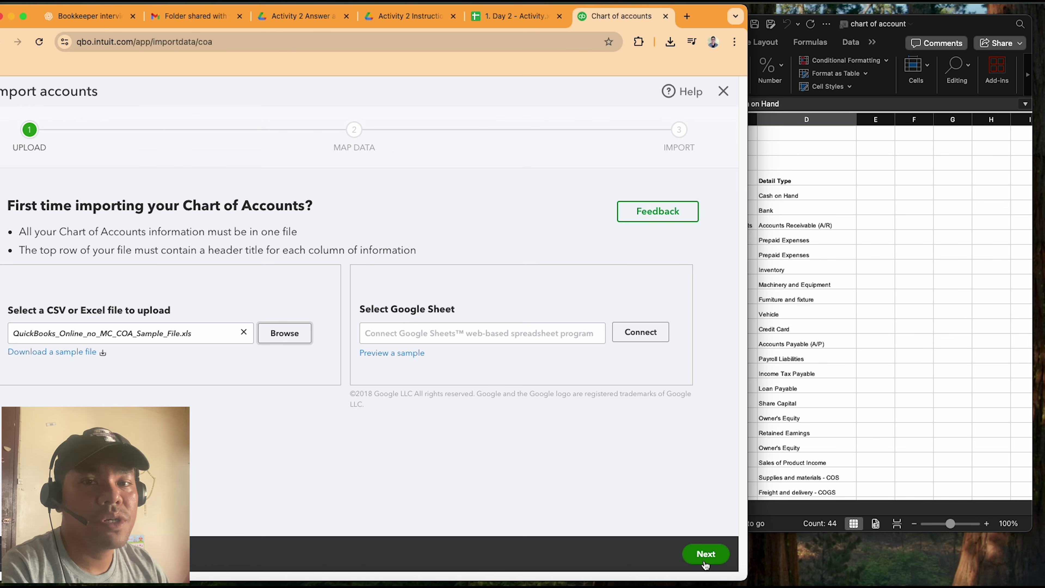
- Continue to the field mapping and compare it with the Account Name, Account Type and Detail Type headers in the chart of account workbook
click(705, 555)
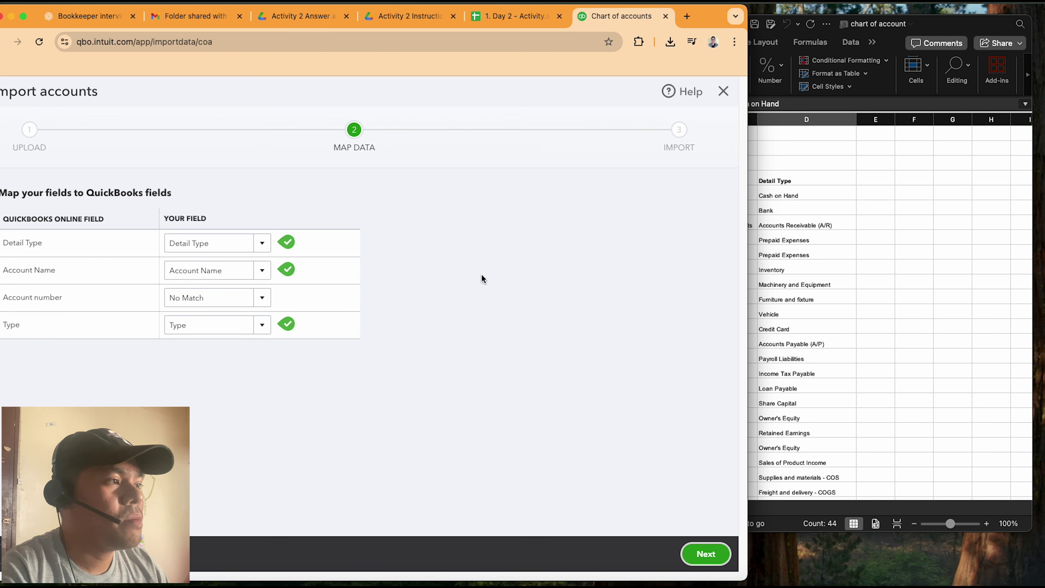
click(830, 299)
click(745, 451)
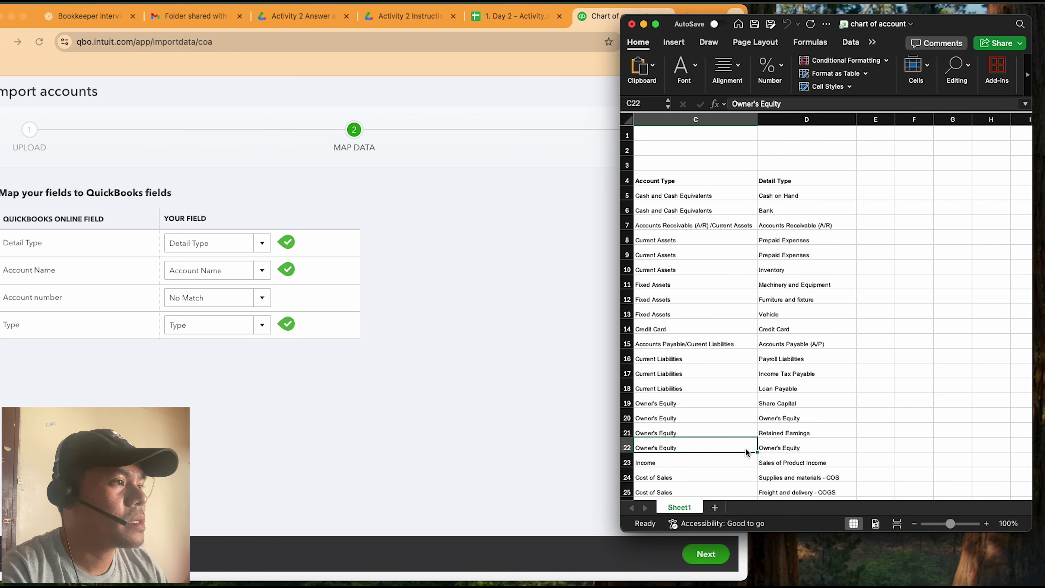
scroll(753, 335, down, 2)
scroll(753, 336, up, 1)
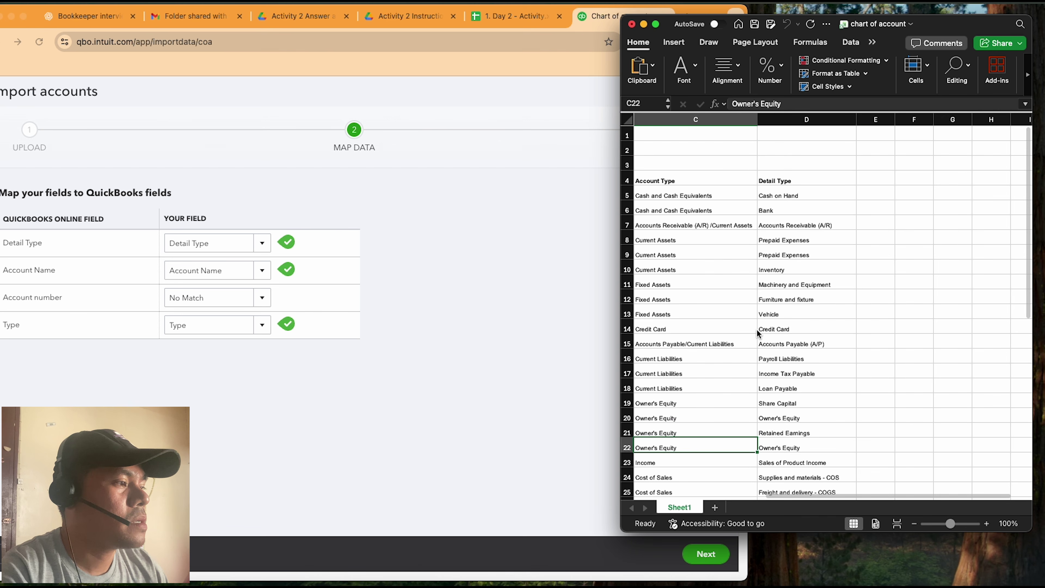
scroll(737, 473, left, 2)
click(662, 197)
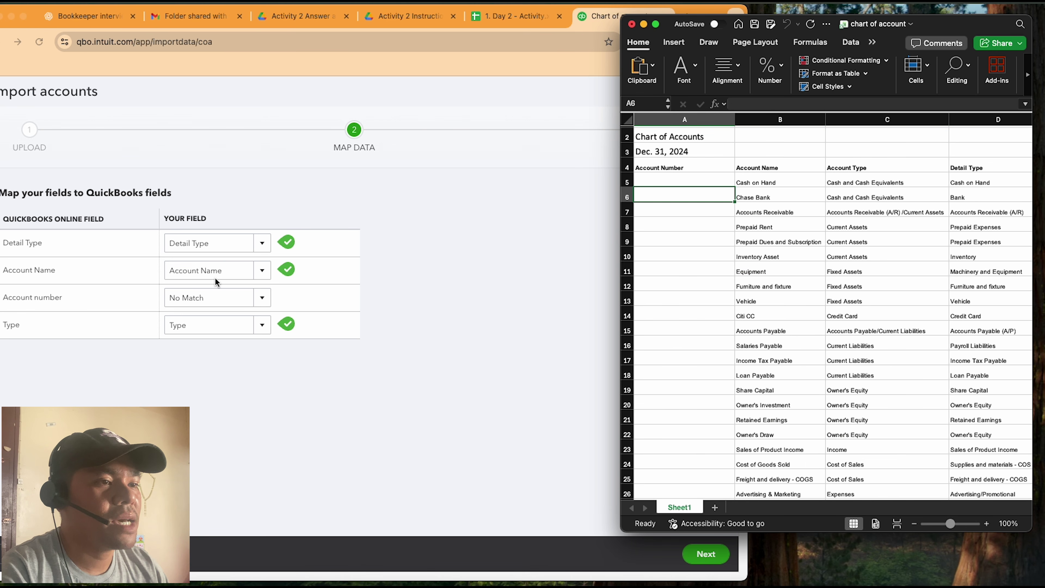
click(794, 168)
click(662, 177)
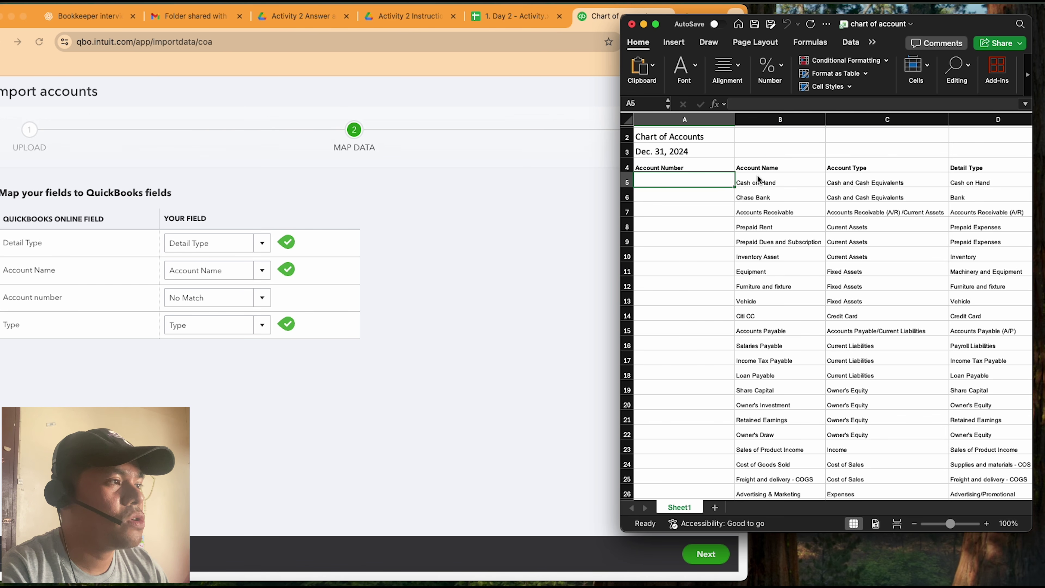
click(764, 166)
drag(828, 168, 950, 168)
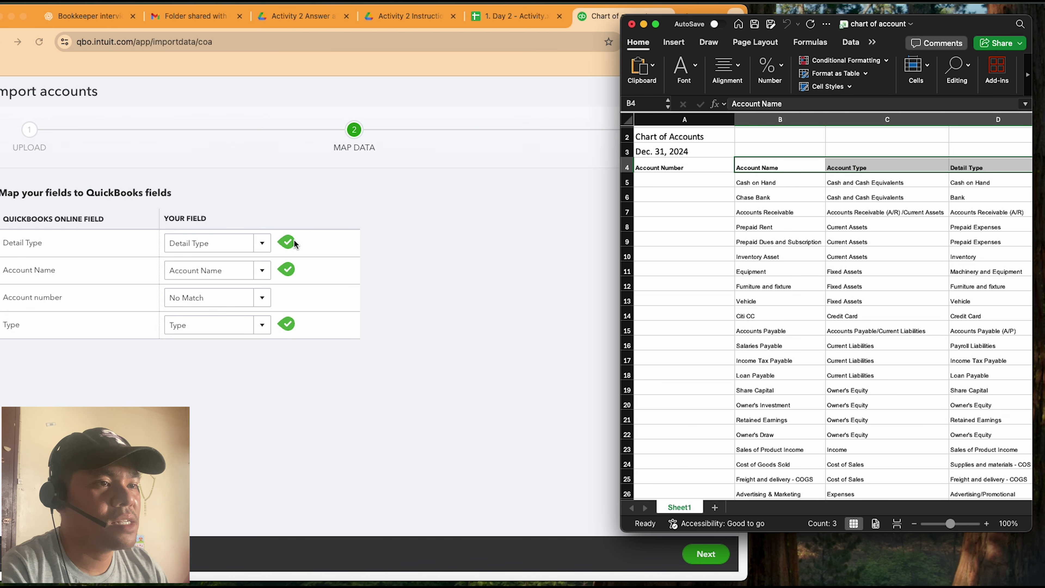
- Accept the field mapping and review the names, types and detail types of the accounts listed for import
click(445, 349)
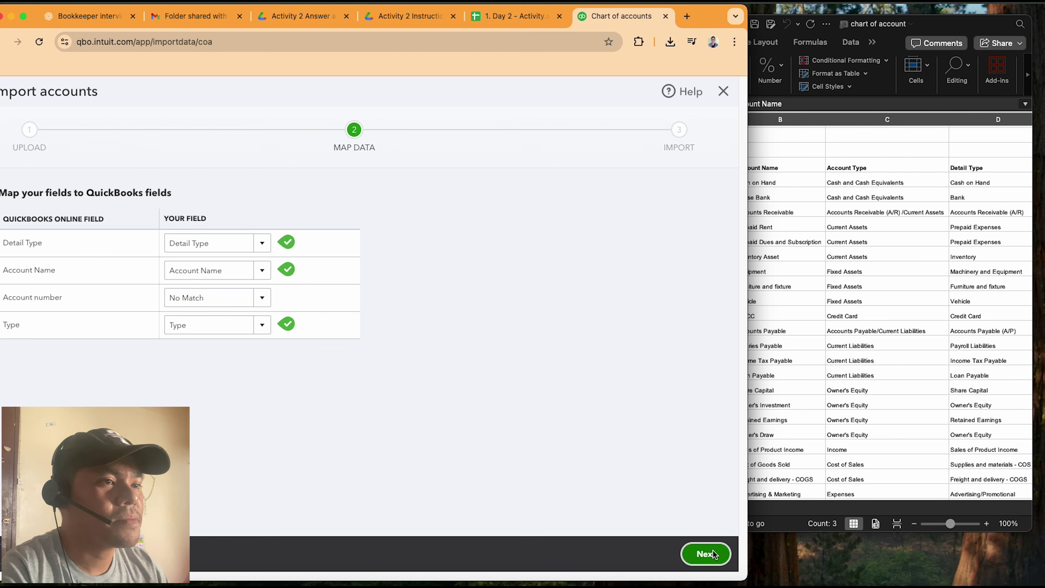
click(706, 554)
scroll(306, 311, down, 5)
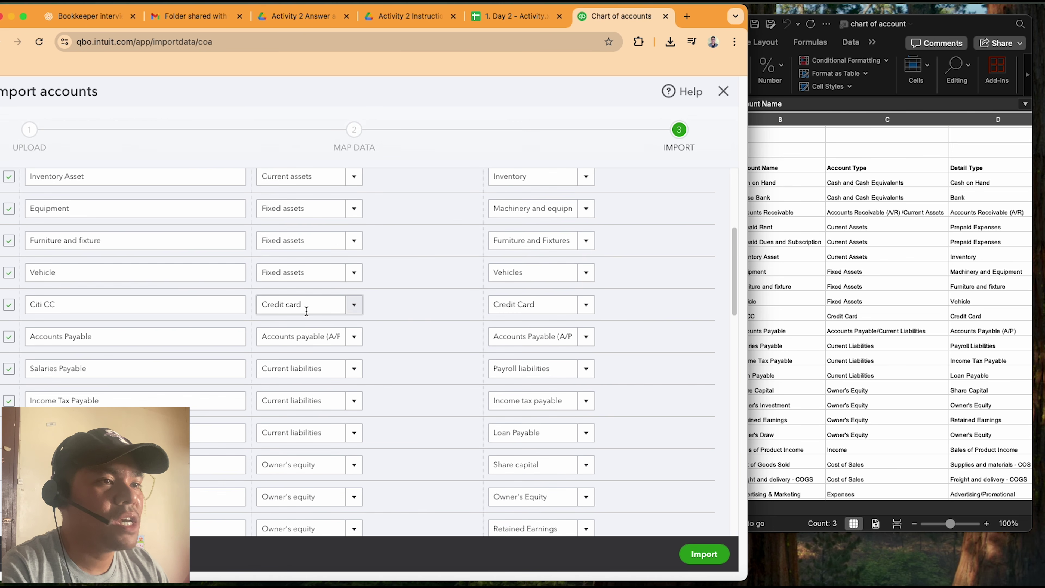
scroll(306, 311, up, 5)
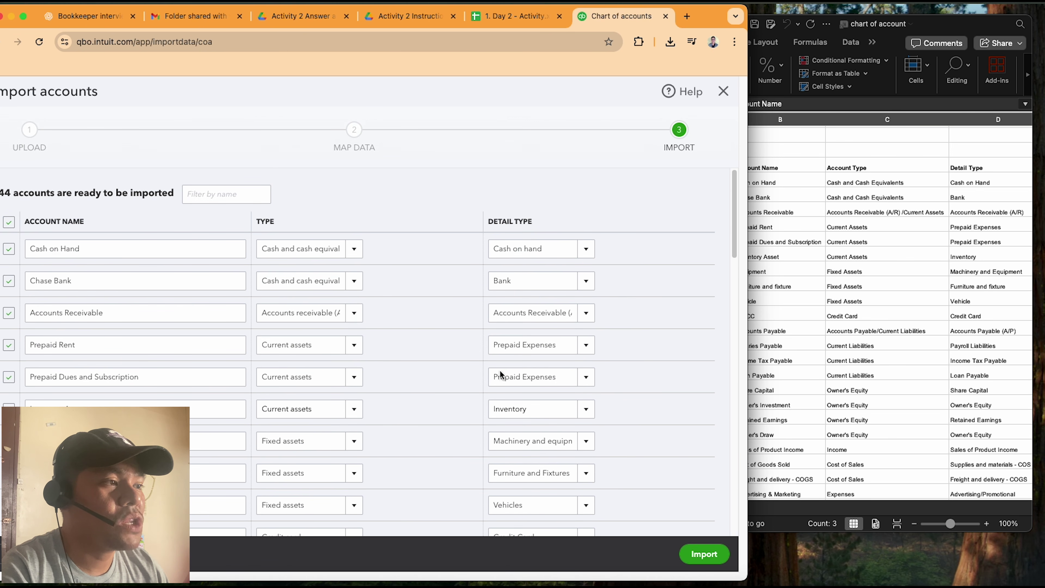
scroll(283, 404, down, 10)
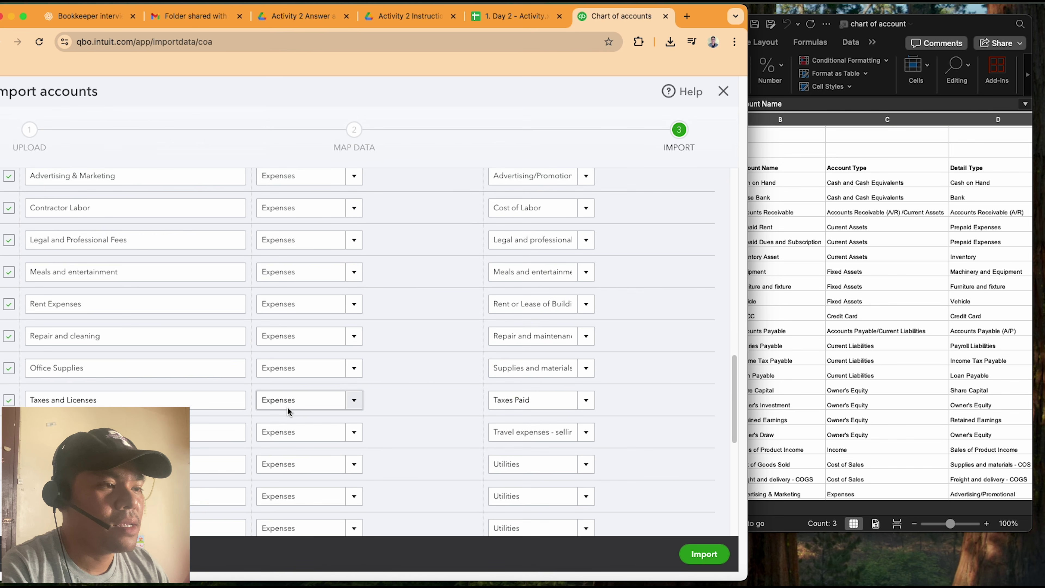
scroll(287, 408, down, 6)
scroll(293, 410, up, 10)
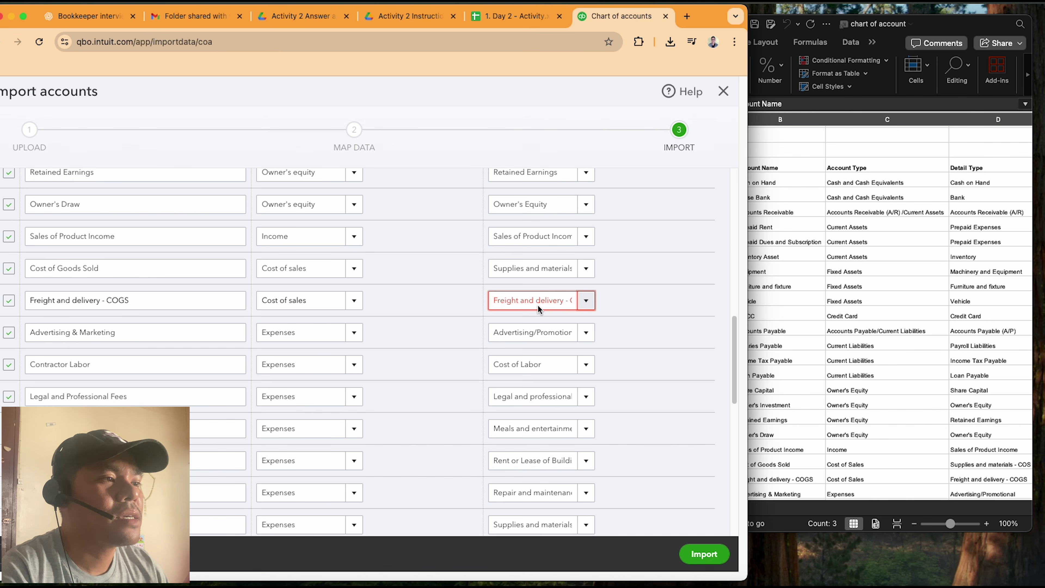
scroll(536, 304, up, 15)
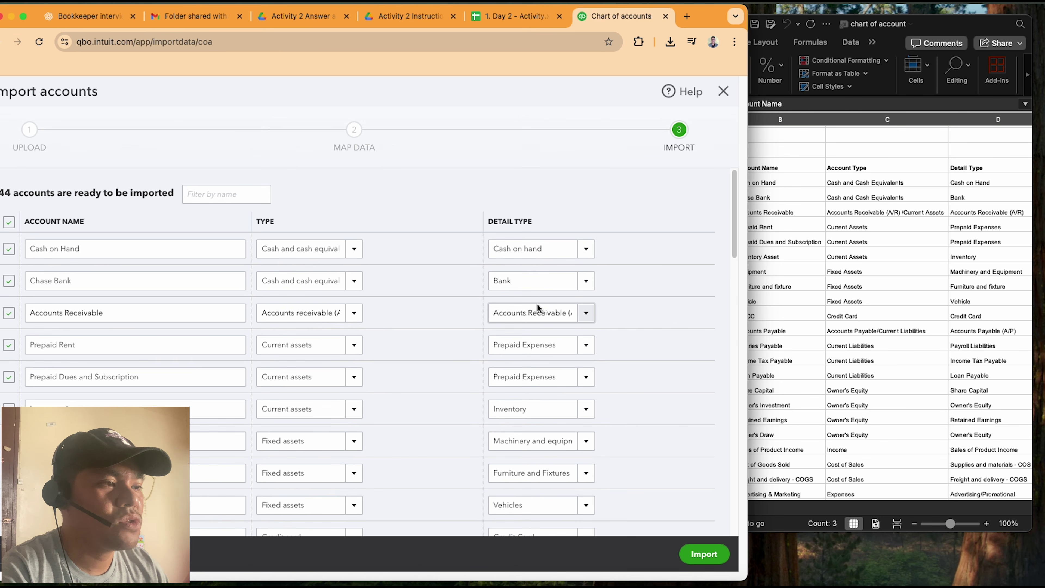
scroll(537, 303, down, 15)
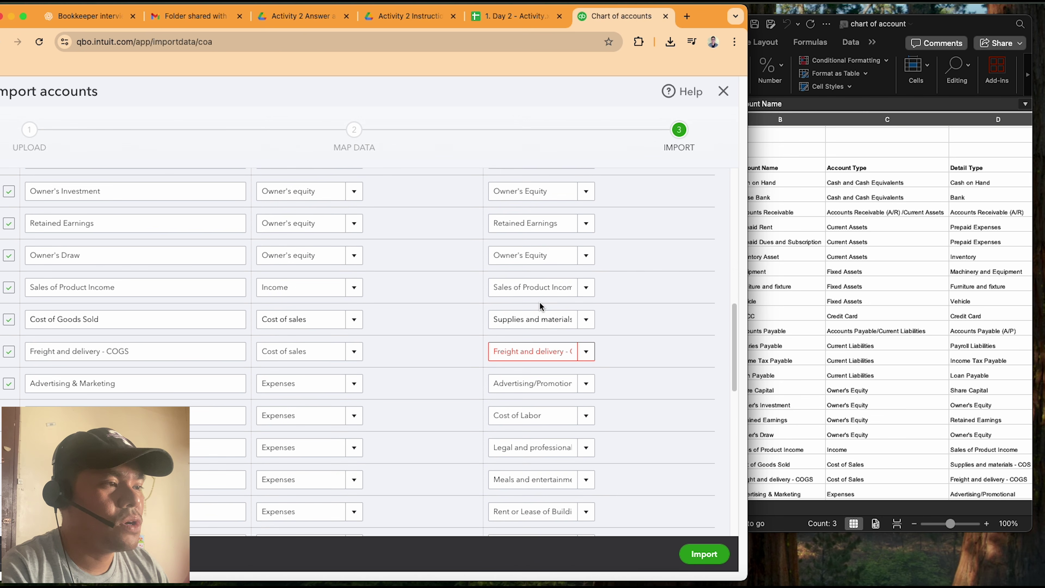
scroll(540, 306, down, 1)
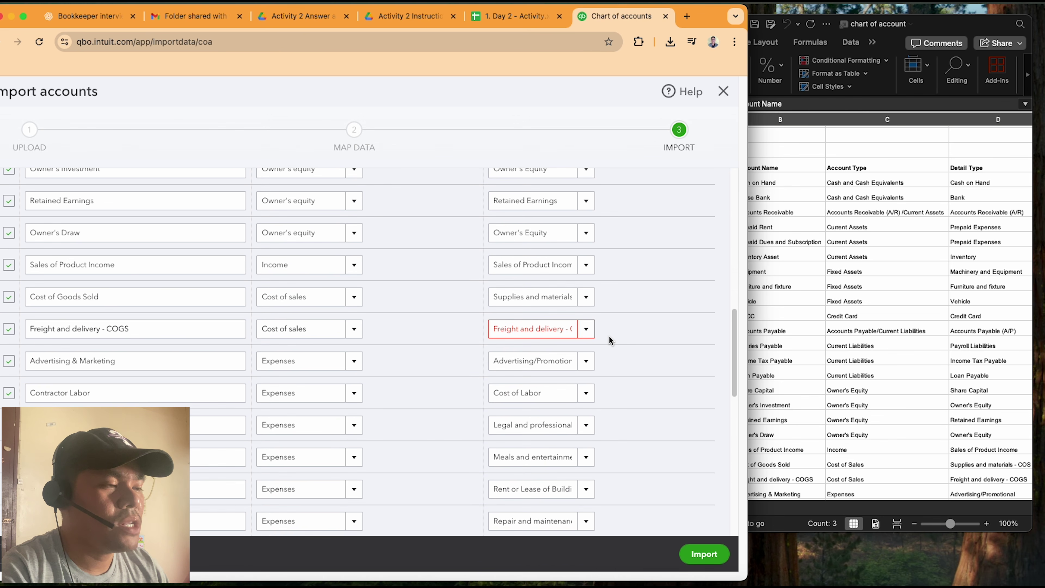
- Set the detail type of the Freight and delivery - COGS account to Freight and delivery - COS and recheck the whole list
click(586, 331)
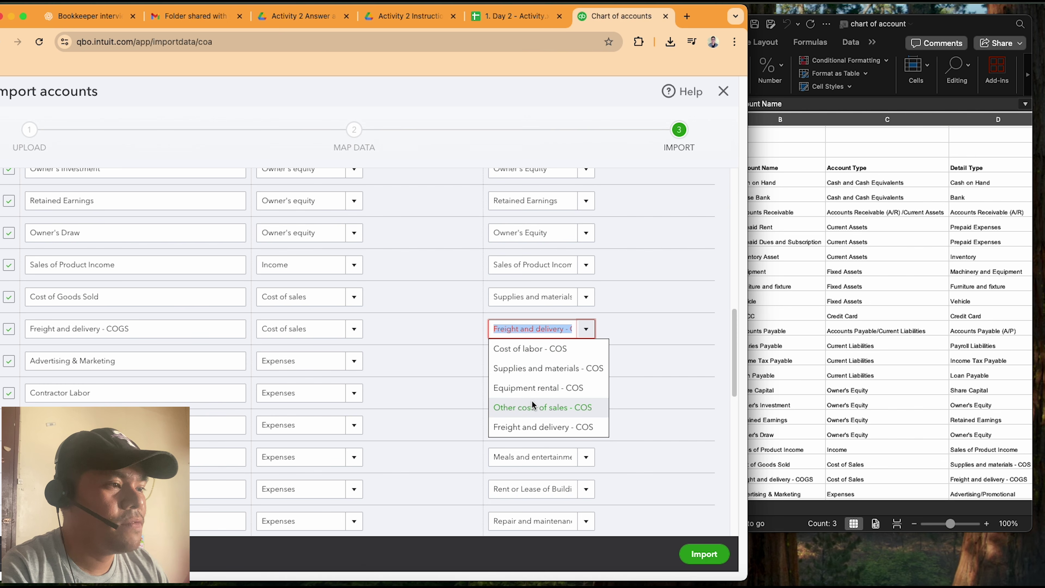
click(561, 428)
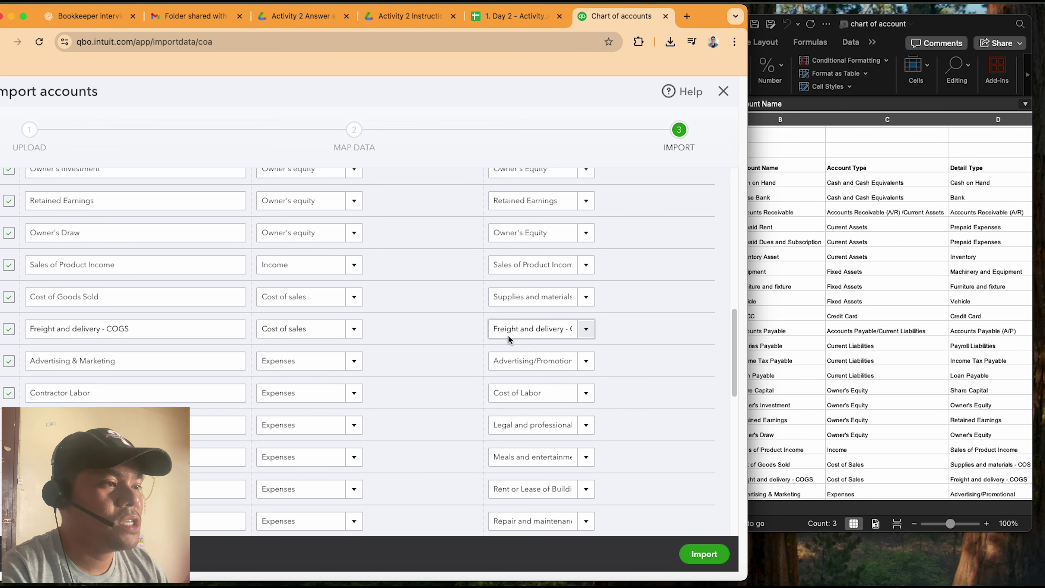
scroll(654, 324, up, 10)
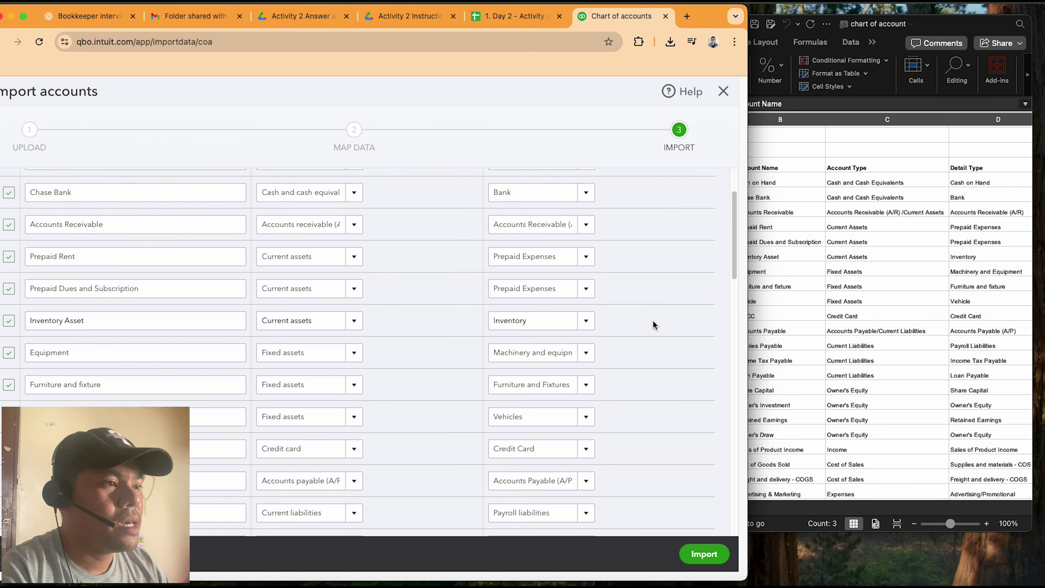
scroll(652, 320, up, 2)
scroll(653, 322, down, 15)
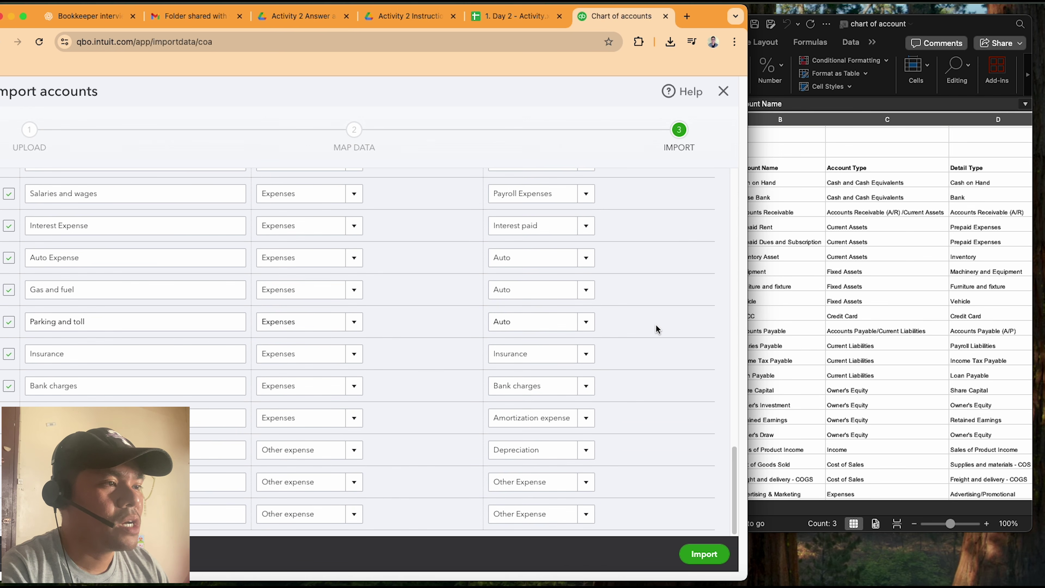
scroll(490, 338, up, 8)
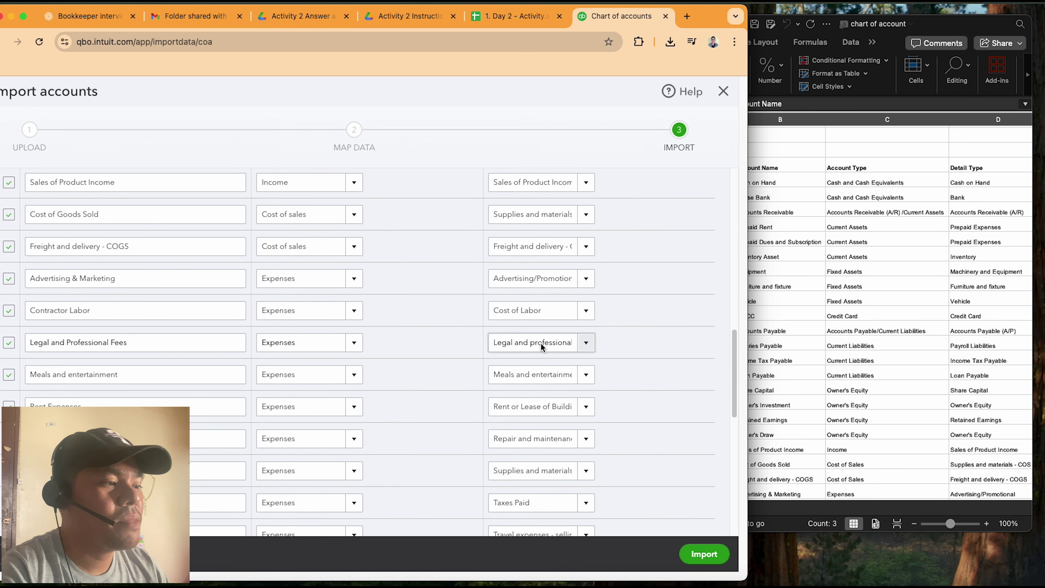
scroll(565, 408, up, 12)
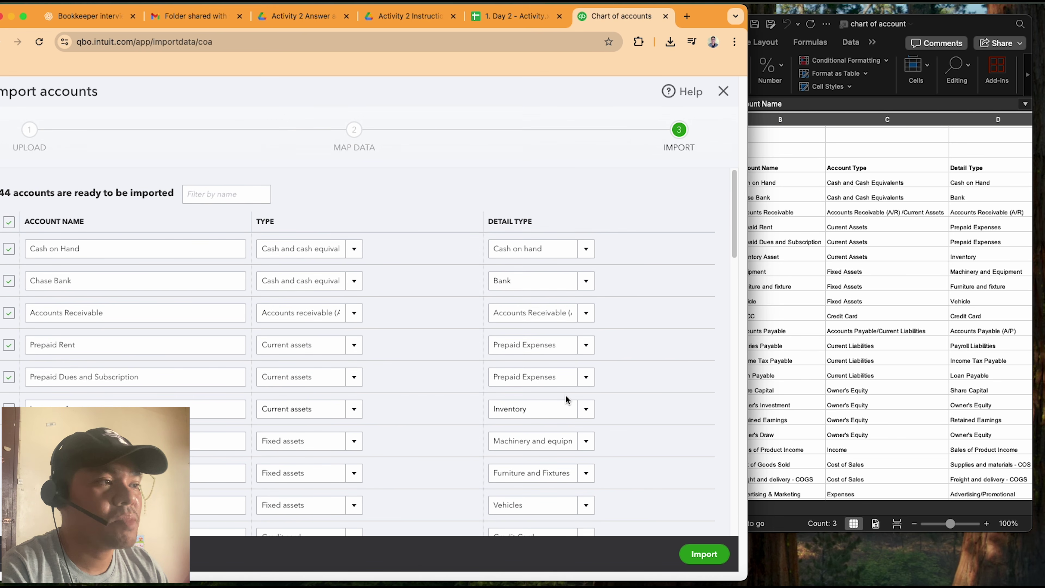
scroll(562, 394, down, 15)
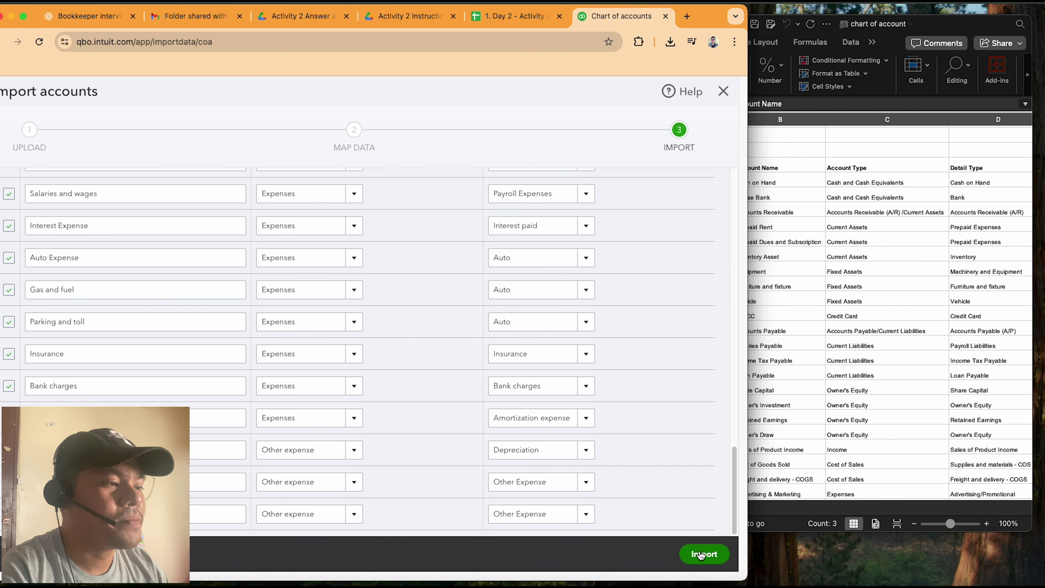
- Import the listed accounts and examine the import result, including any accounts with highlighted names
click(702, 555)
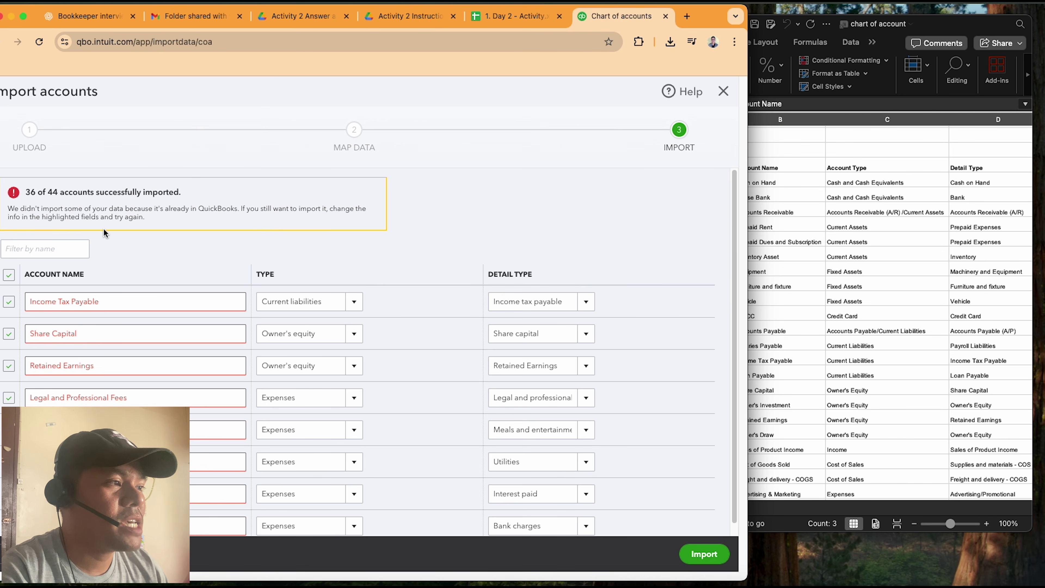
scroll(736, 329, down, 1)
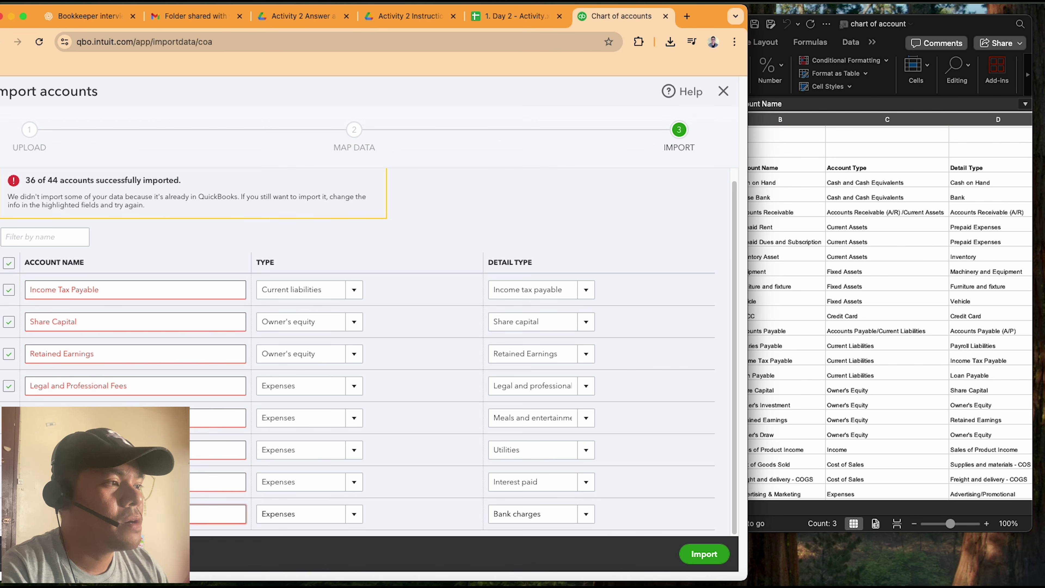
click(840, 354)
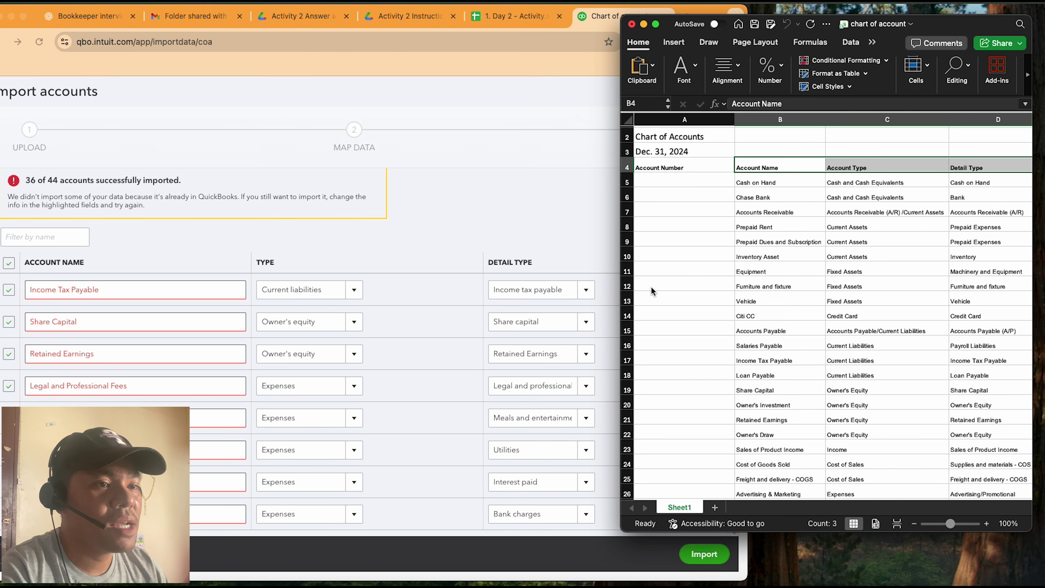
click(123, 293)
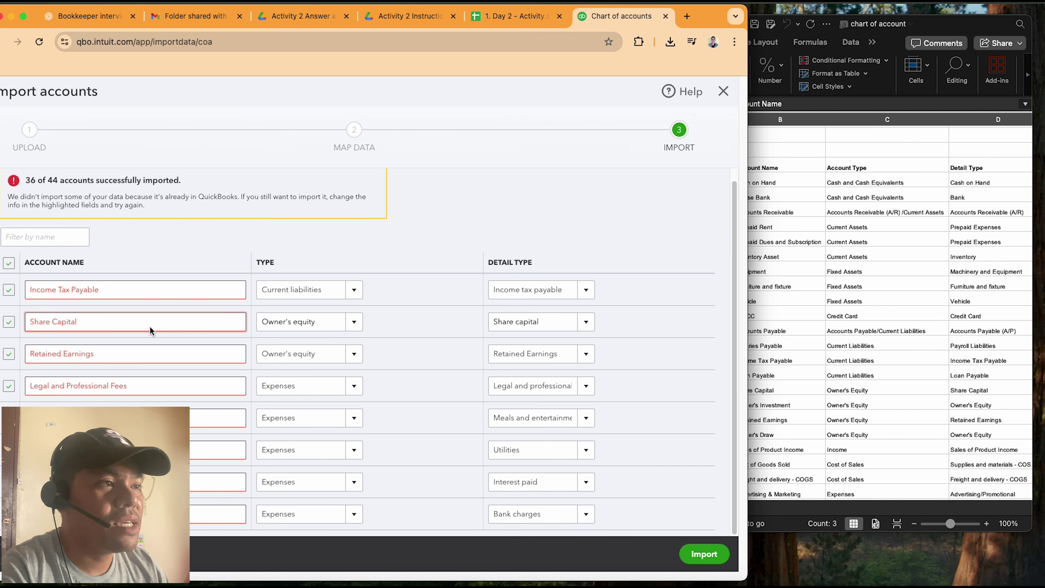
scroll(202, 304, up, 1)
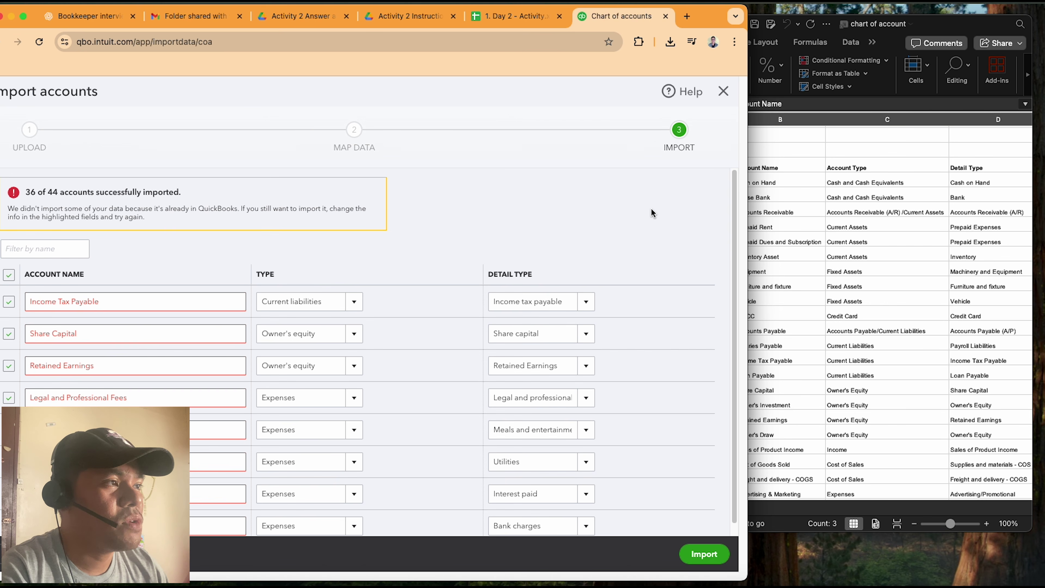
- Leave the account import without saving the remaining rows and return to the Chart of accounts list
click(726, 95)
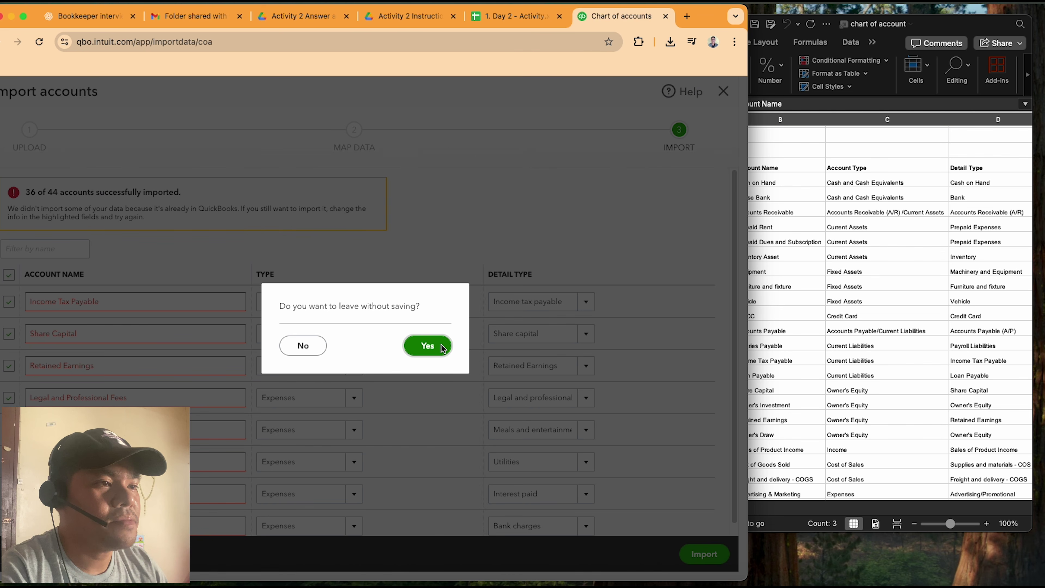
click(427, 346)
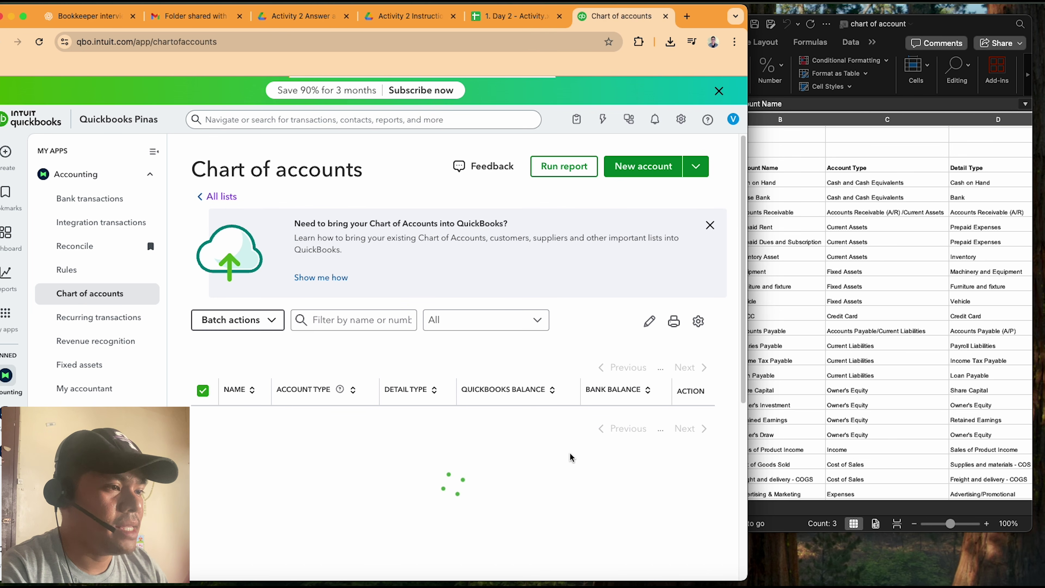
scroll(566, 459, down, 1)
scroll(563, 459, down, 4)
scroll(562, 457, up, 5)
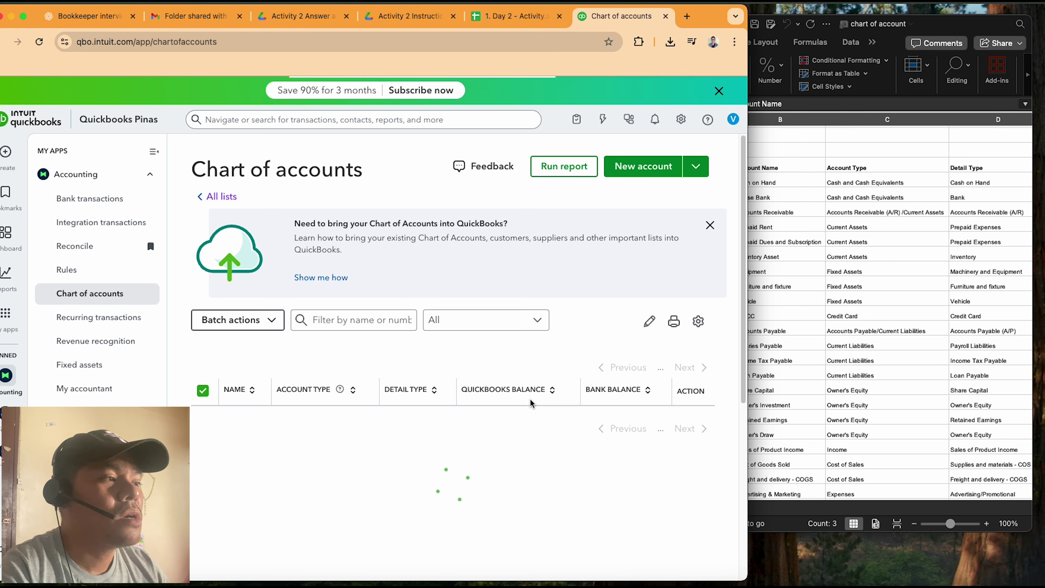
- Switch to the chart of account workbook in Excel and fill the Equipment account name cell B11 with orange
click(875, 262)
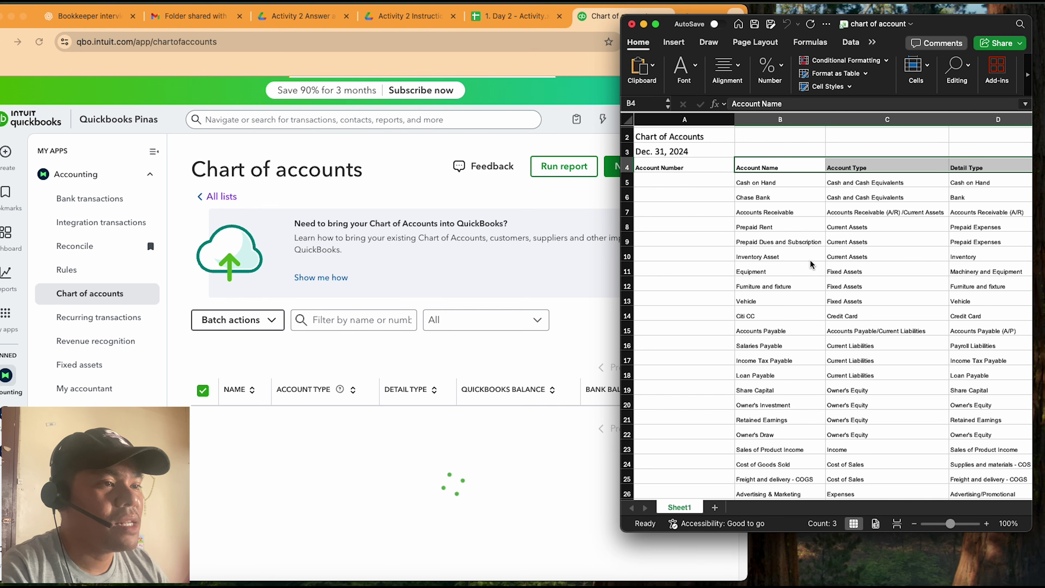
click(372, 323)
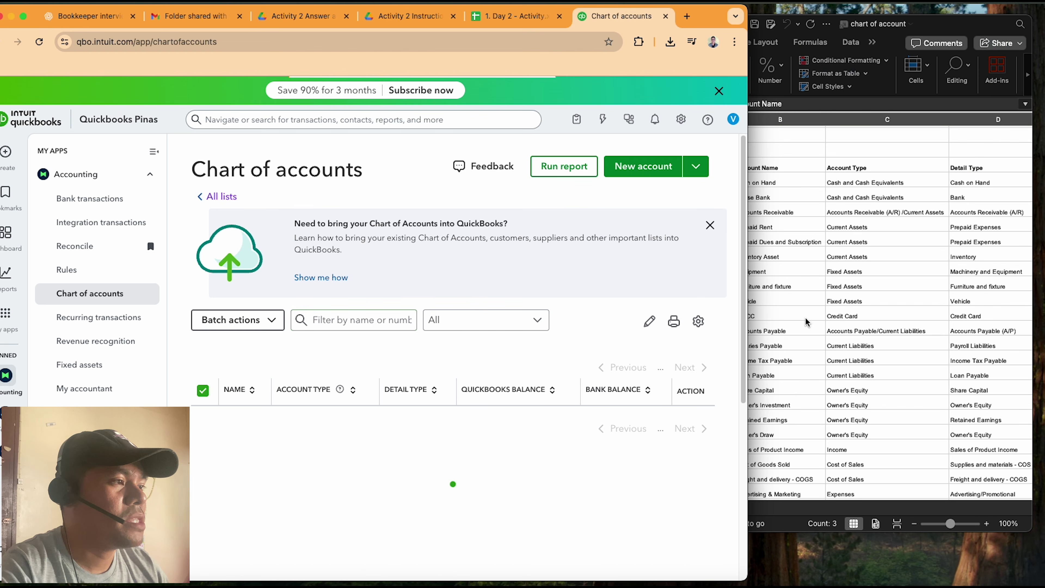
click(778, 284)
click(769, 271)
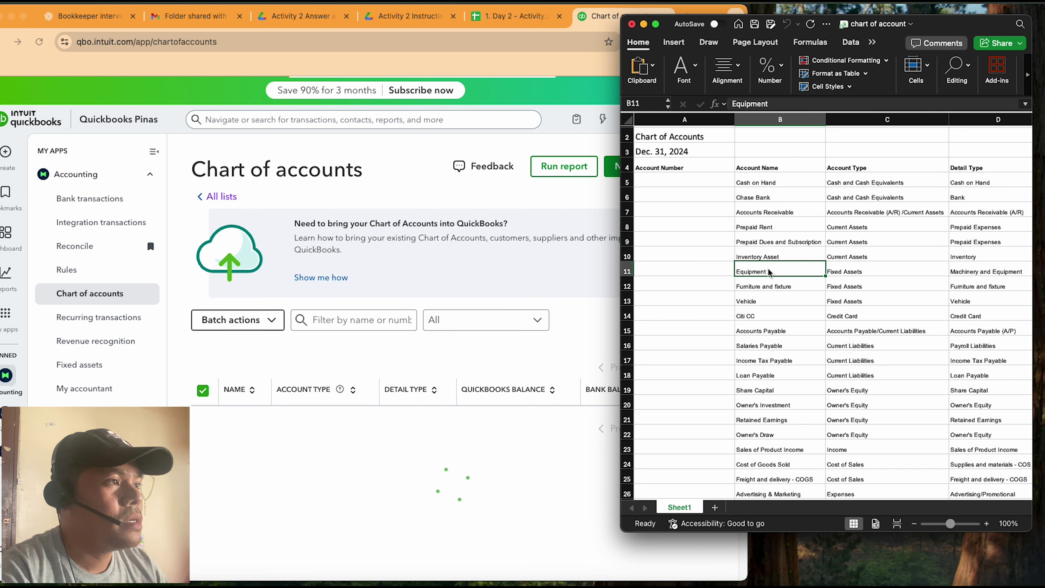
click(683, 70)
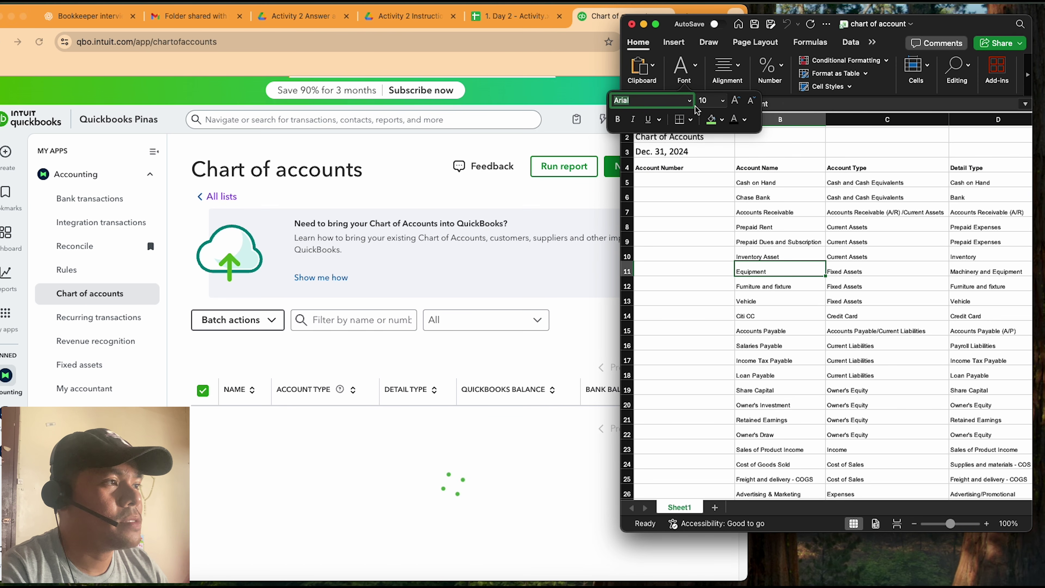
click(722, 120)
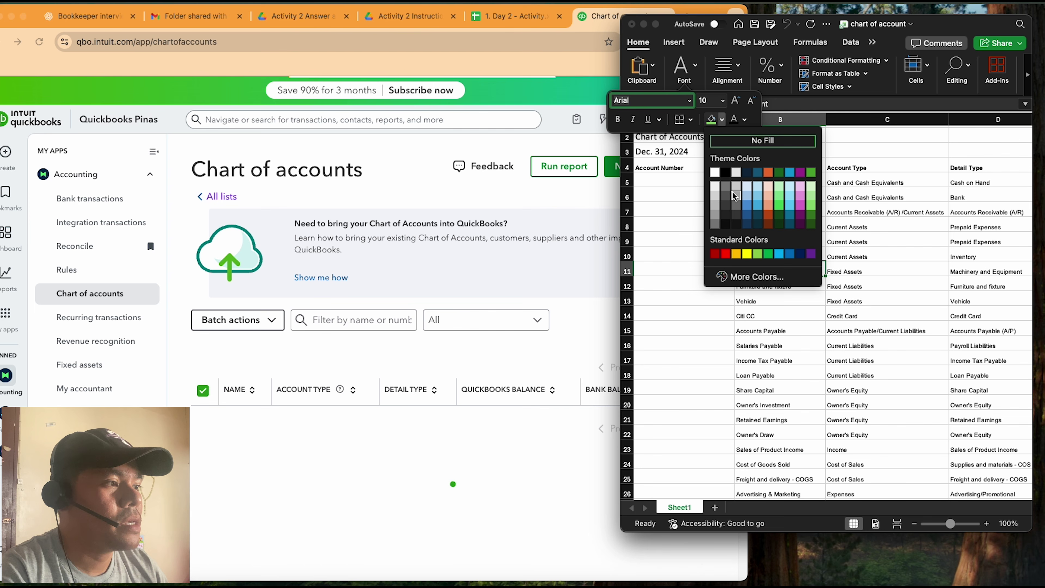
click(767, 205)
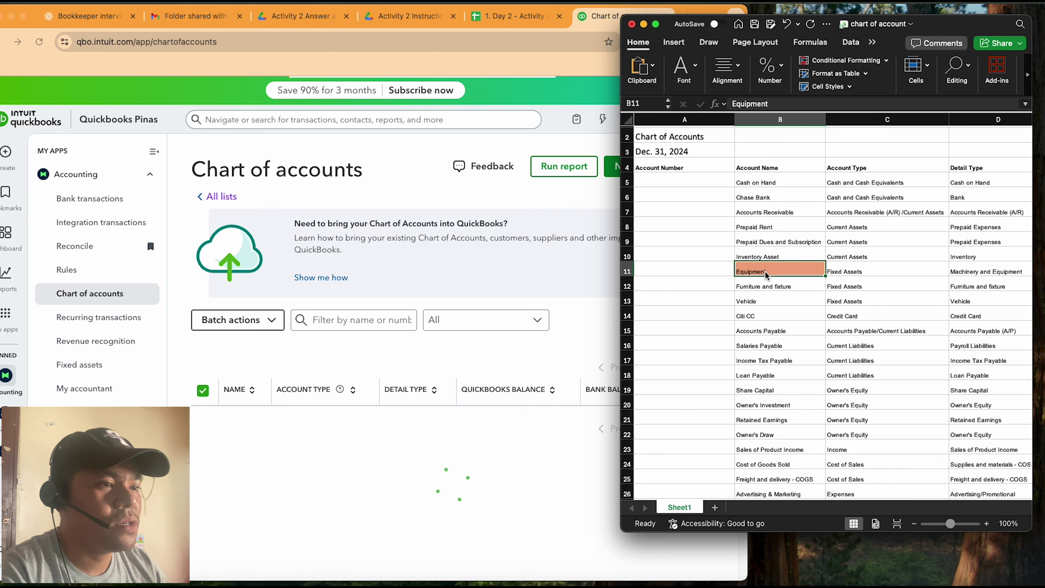
- Switch to QuickBooks and filter the chart of accounts by "equipment" to check the Equipment account's type and detail type
click(346, 319)
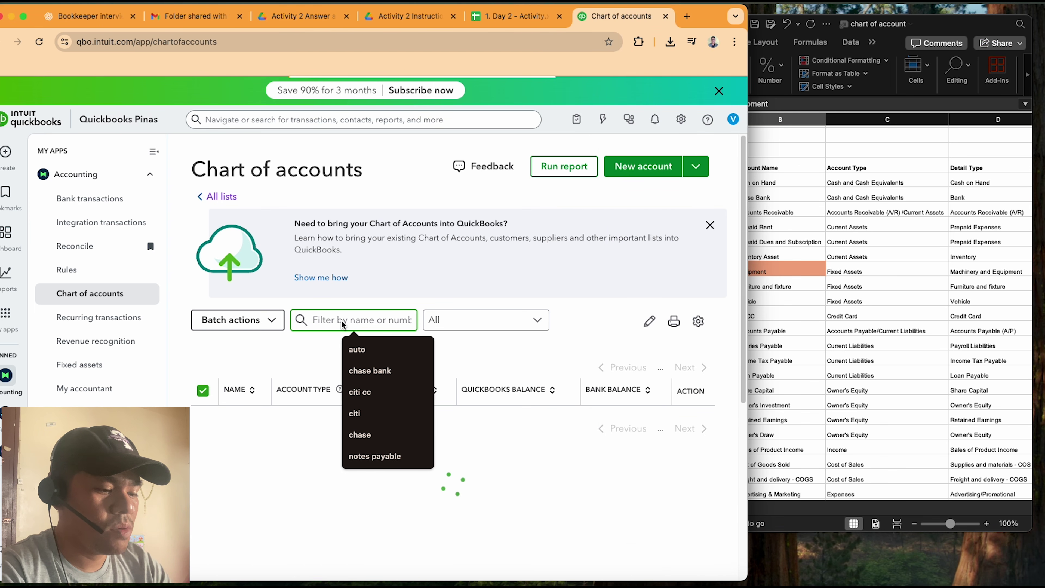
text(equipm)
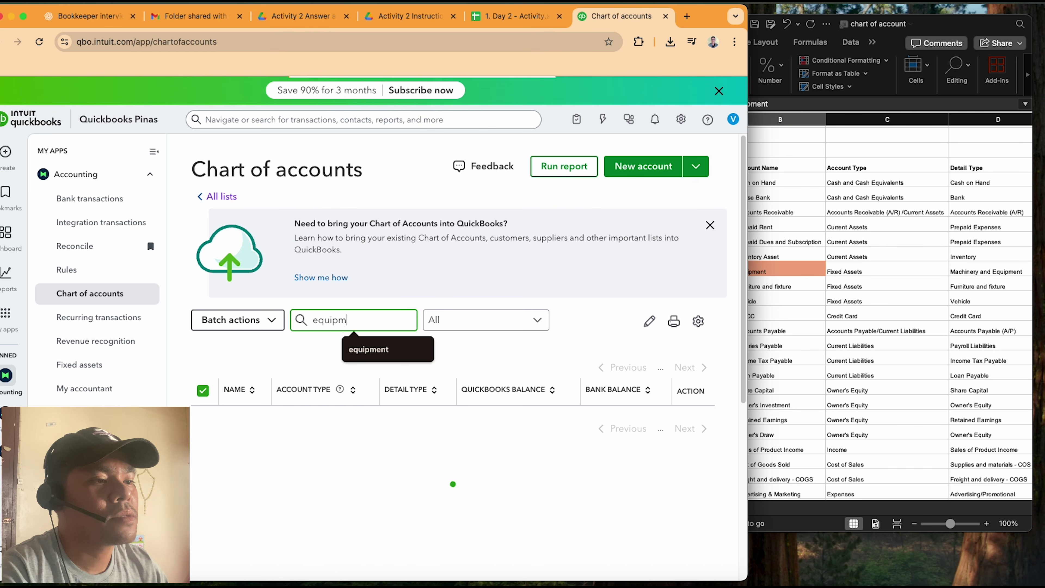
text(ent)
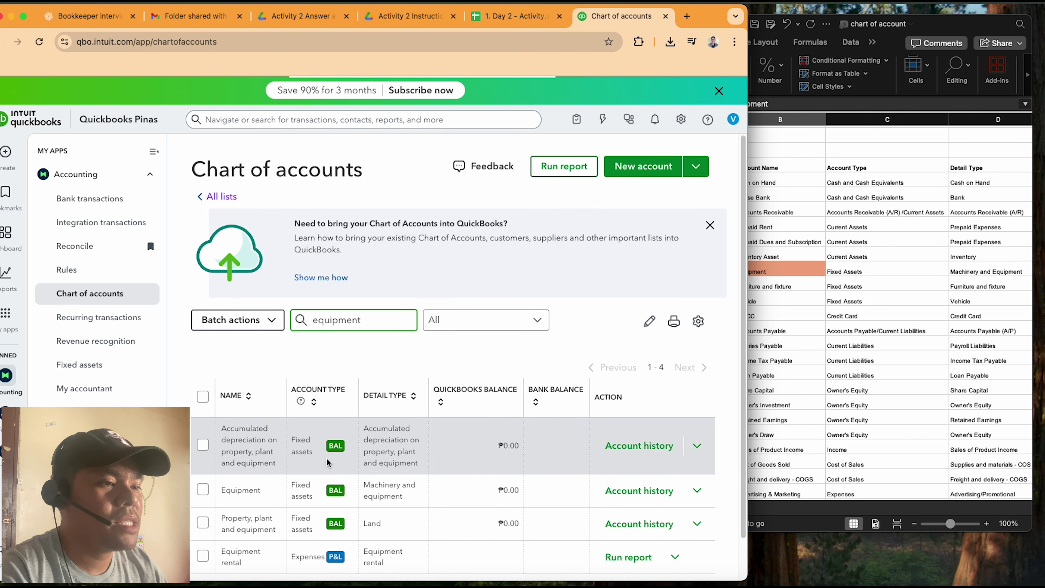
scroll(353, 356, down, 2)
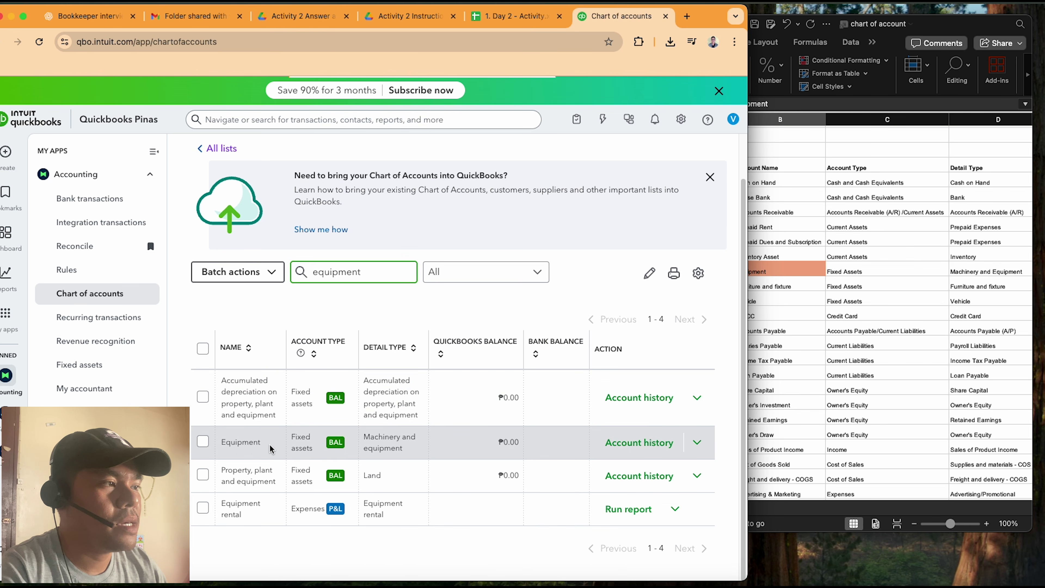
- Select the Citi CC account name in the Excel workbook and filter the QuickBooks chart of accounts by "citi cc"
click(809, 288)
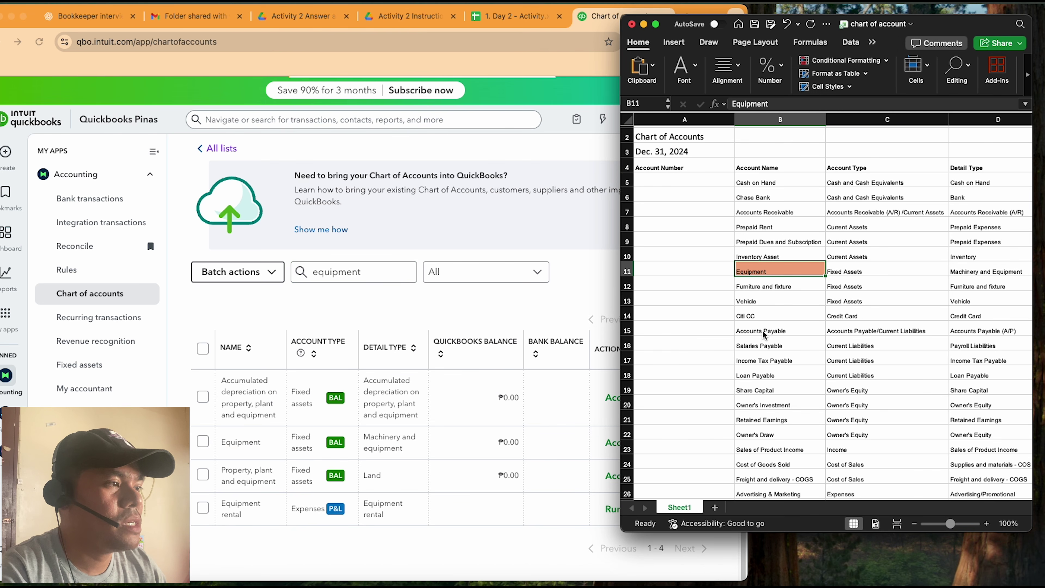
click(765, 317)
click(388, 284)
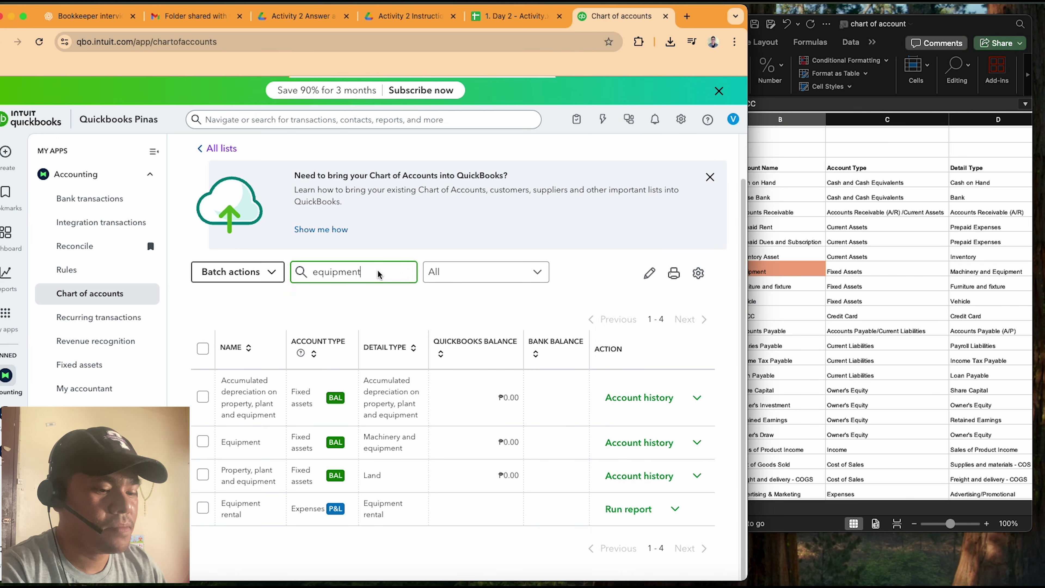
drag(377, 273, 294, 270)
text(citi cc)
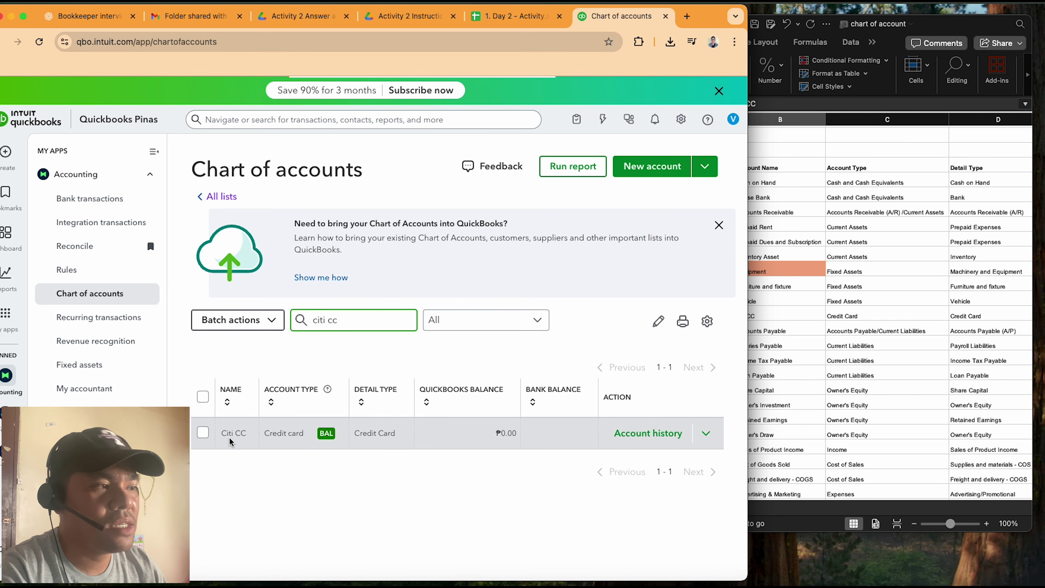
- Switch to the Excel workbook and locate the Utilities parent account and its sub account rows, selecting cell B35
click(759, 320)
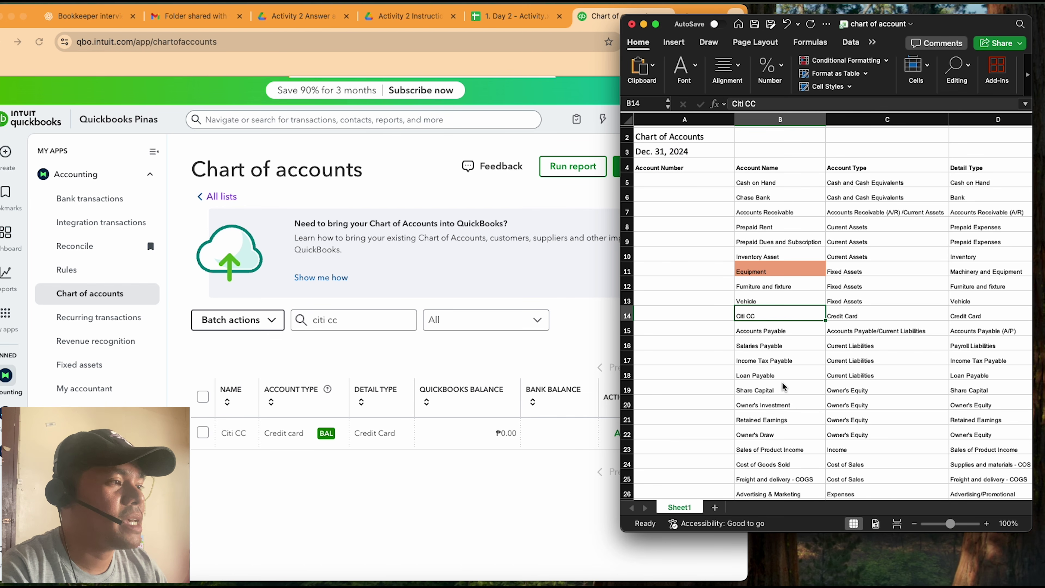
scroll(784, 386, down, 7)
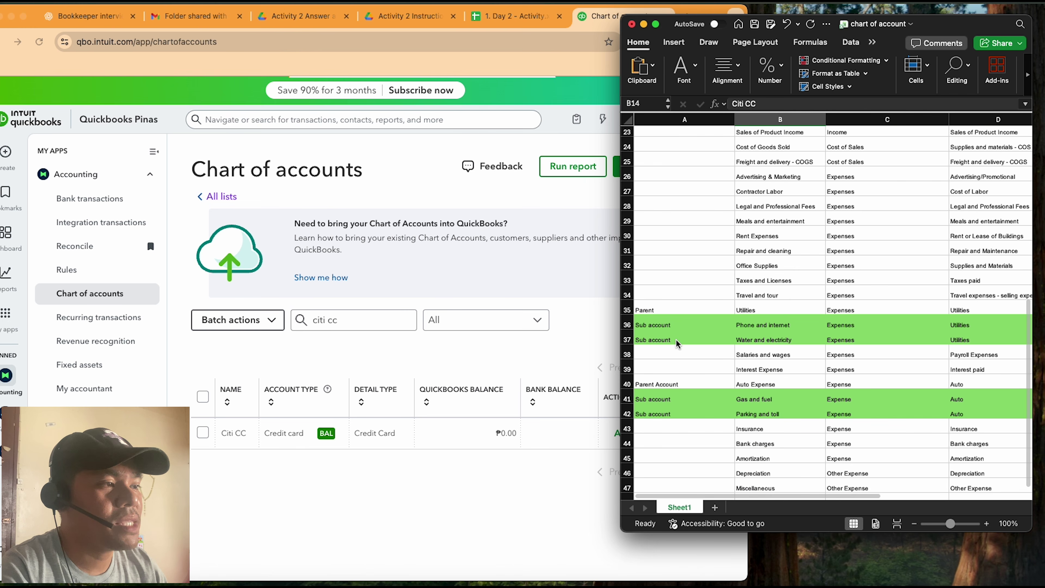
click(678, 328)
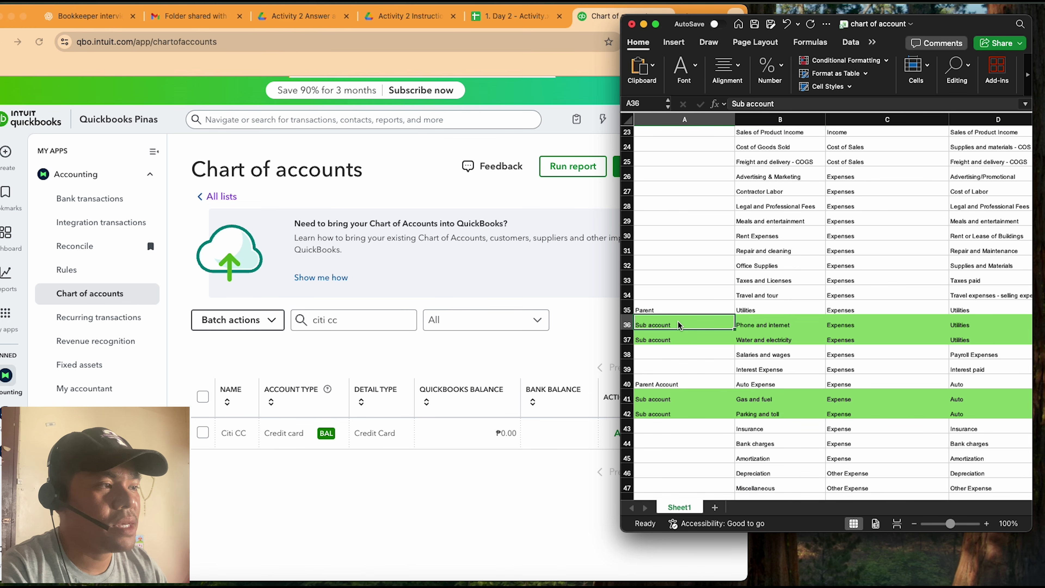
click(680, 308)
click(762, 312)
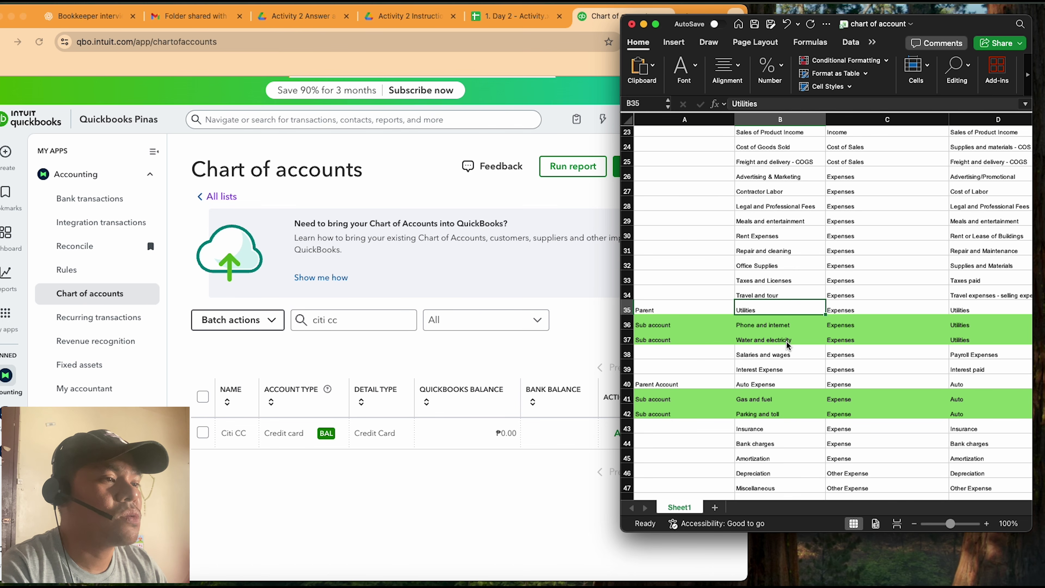
- Return to QuickBooks and filter the chart of accounts by "utilities" to check the parent account
click(432, 353)
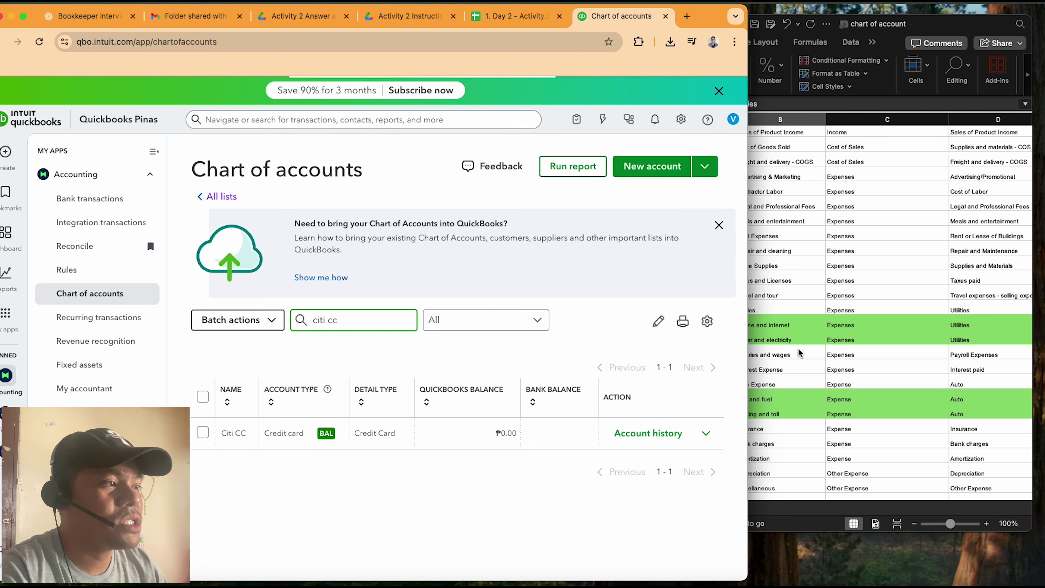
click(761, 310)
drag(394, 326, 302, 320)
text(utilities)
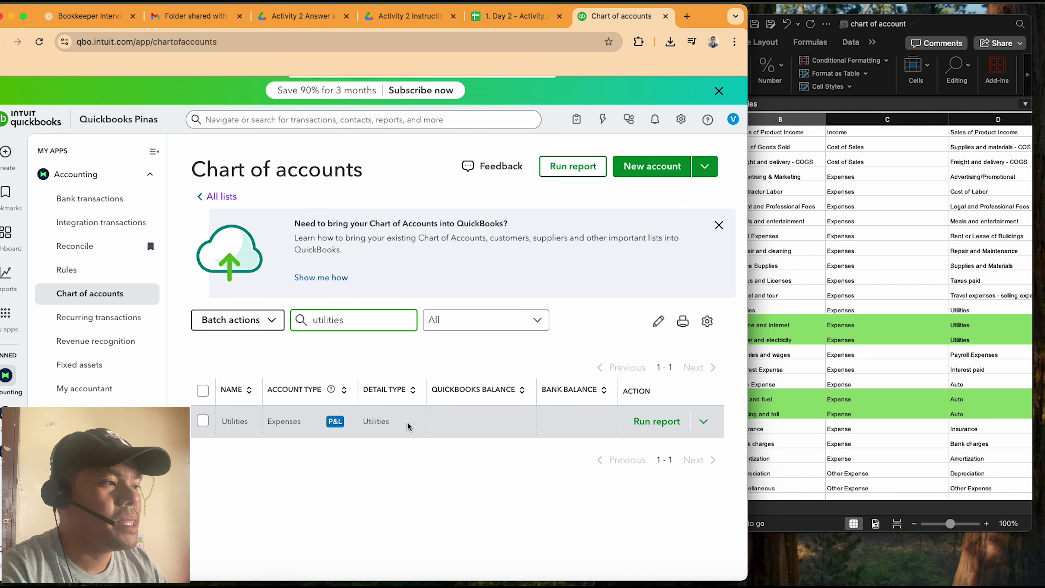
- Select Phone and internet in cell B36 of the Excel workbook and filter the QuickBooks accounts by "phone and internet"
click(794, 331)
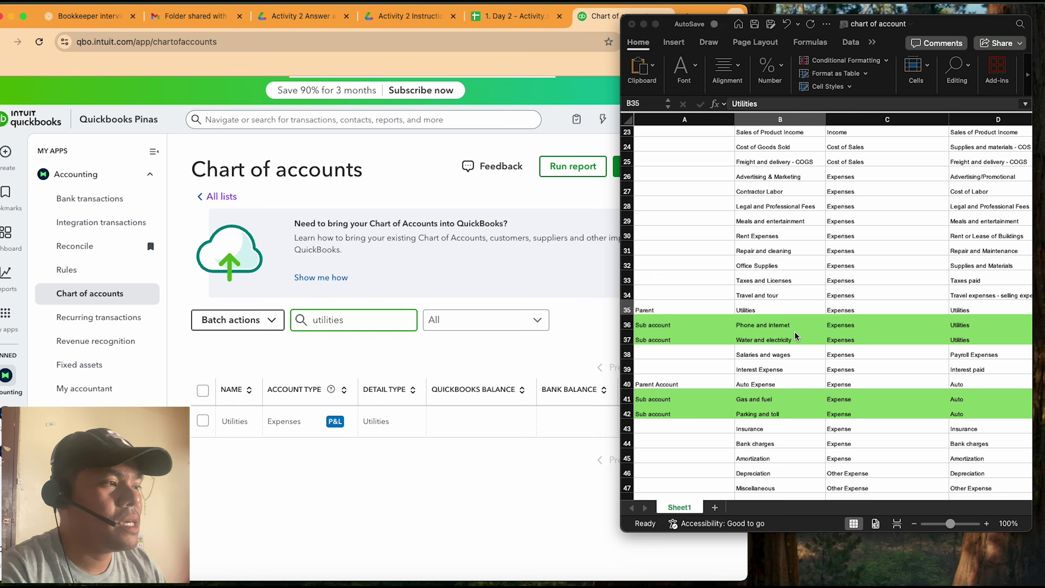
click(760, 326)
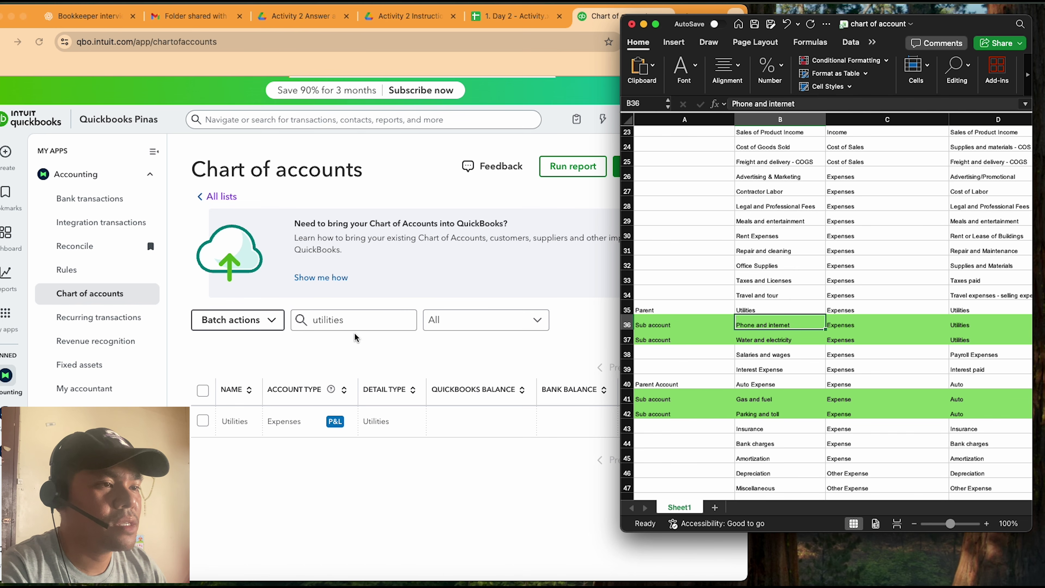
click(358, 325)
drag(357, 325, 300, 319)
text(ph)
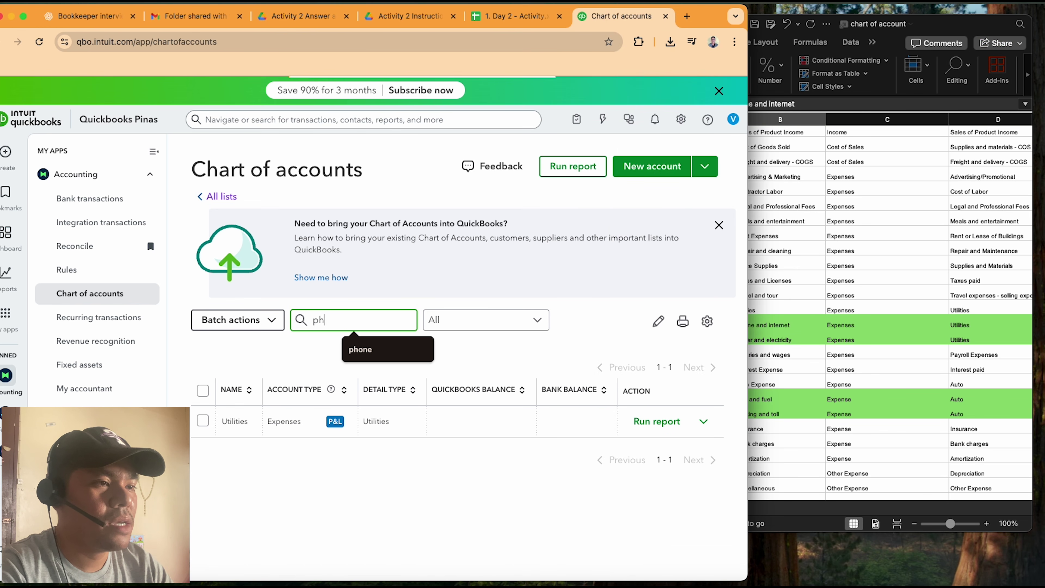
text(one and interne)
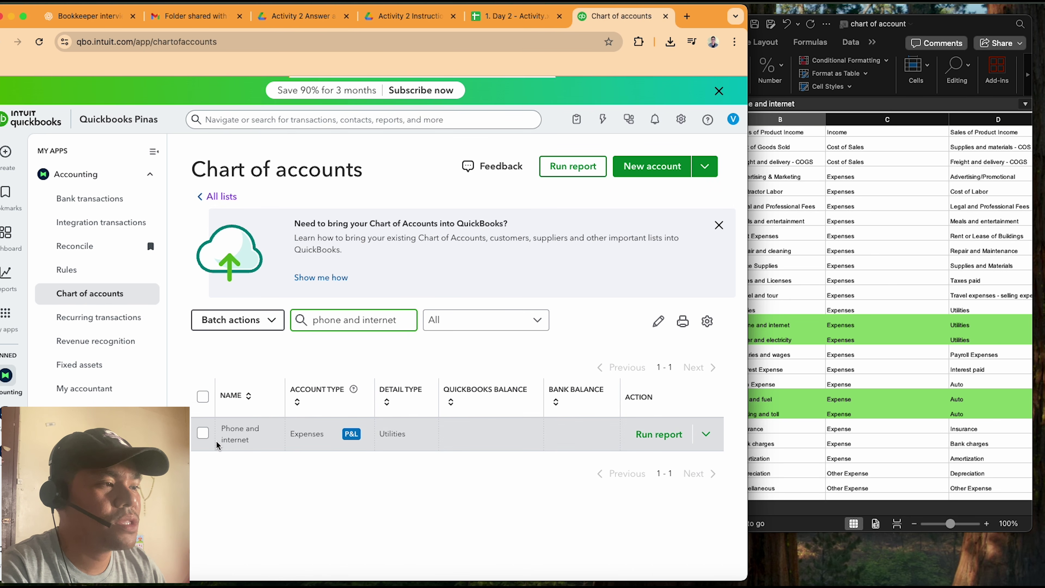
- Edit the Phone and internet account to make it a subaccount of the Utilities parent account and save it
click(706, 434)
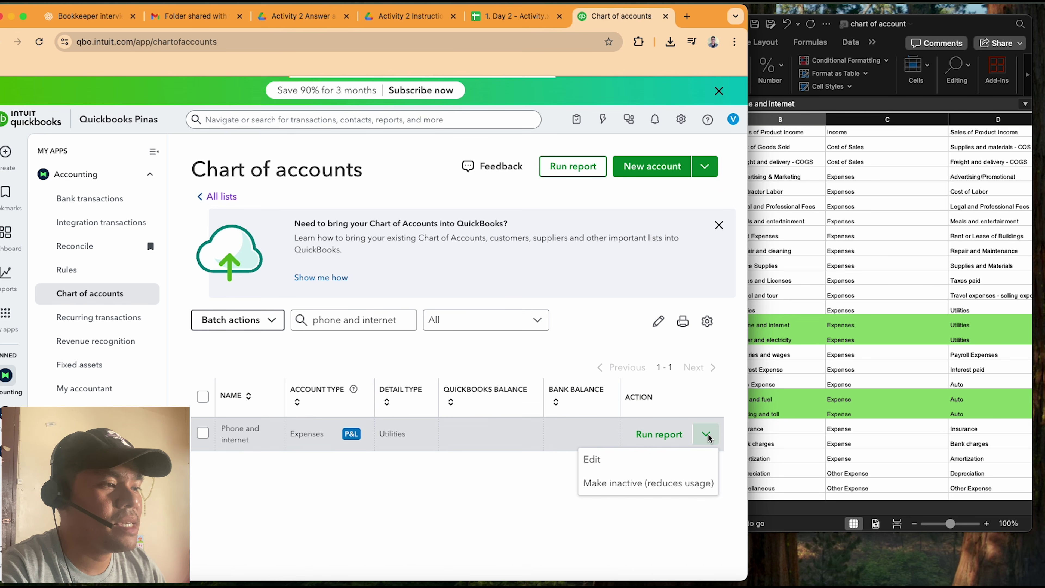
click(633, 459)
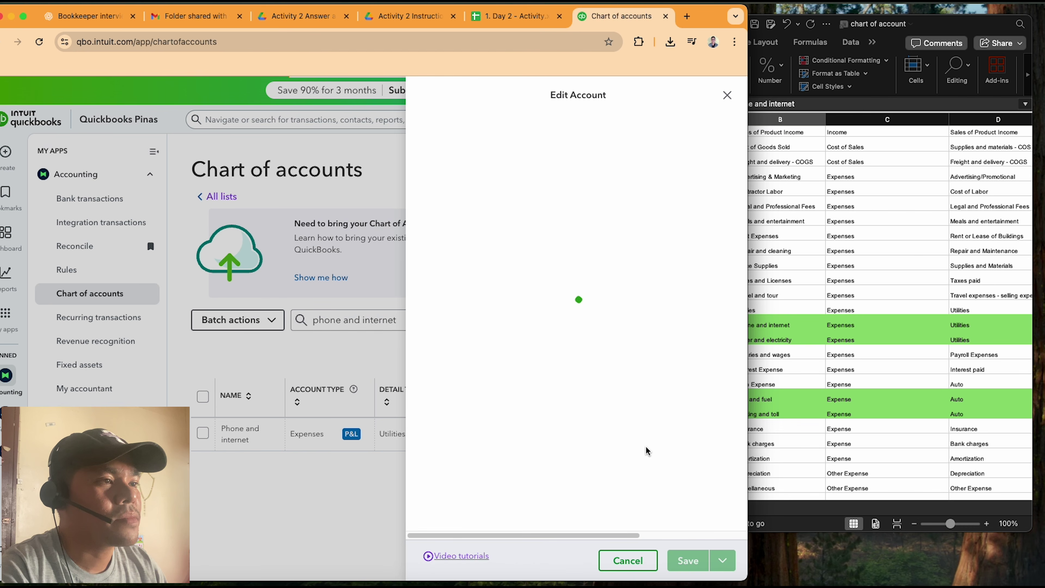
click(442, 145)
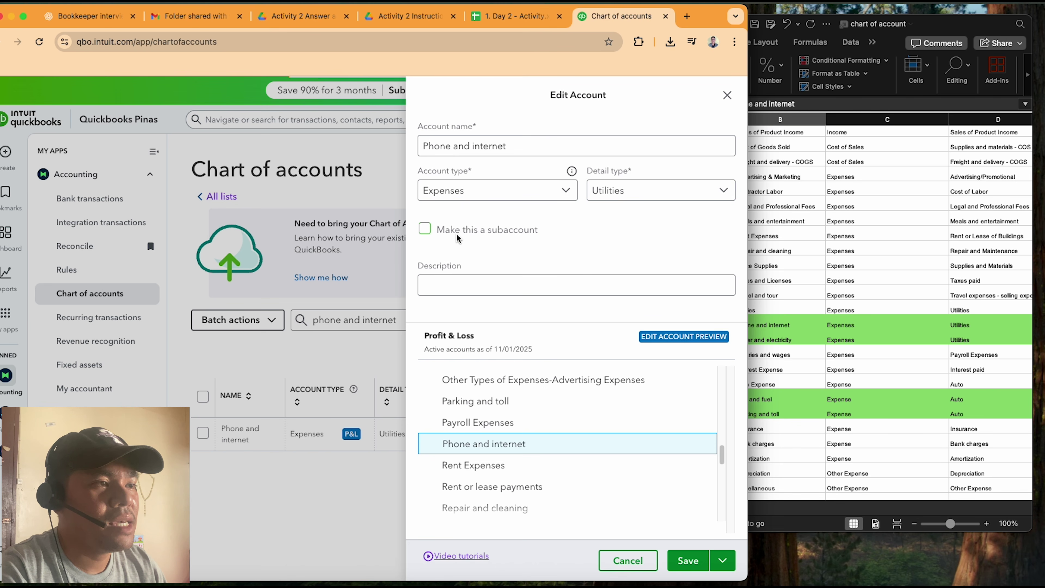
click(426, 229)
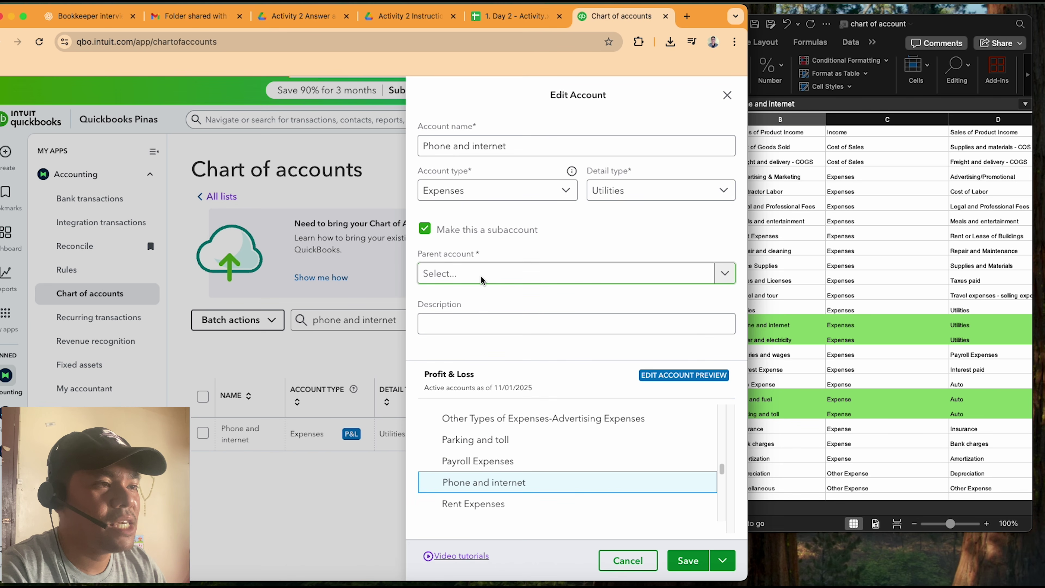
click(476, 274)
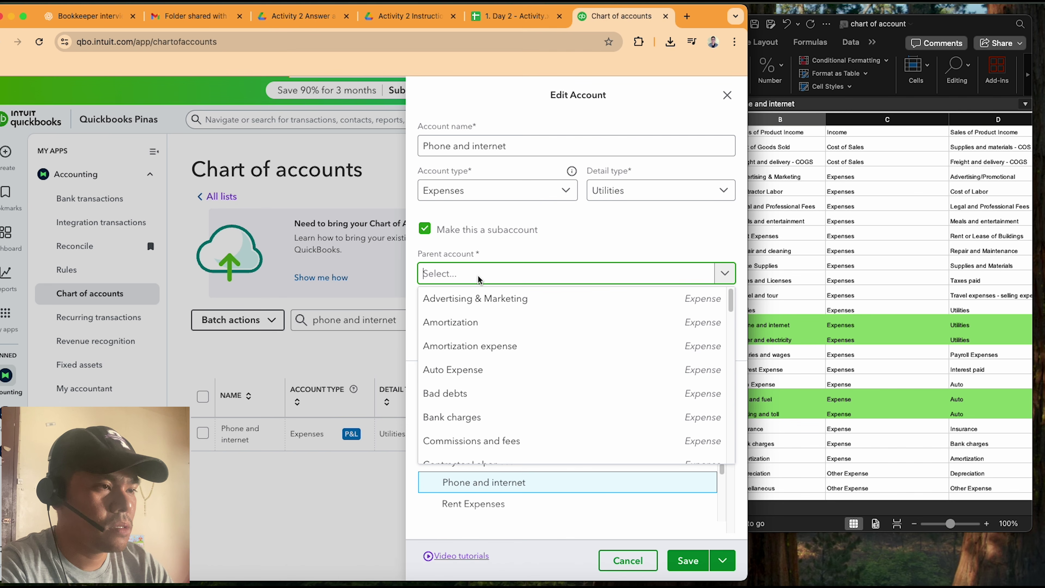
text(utilities)
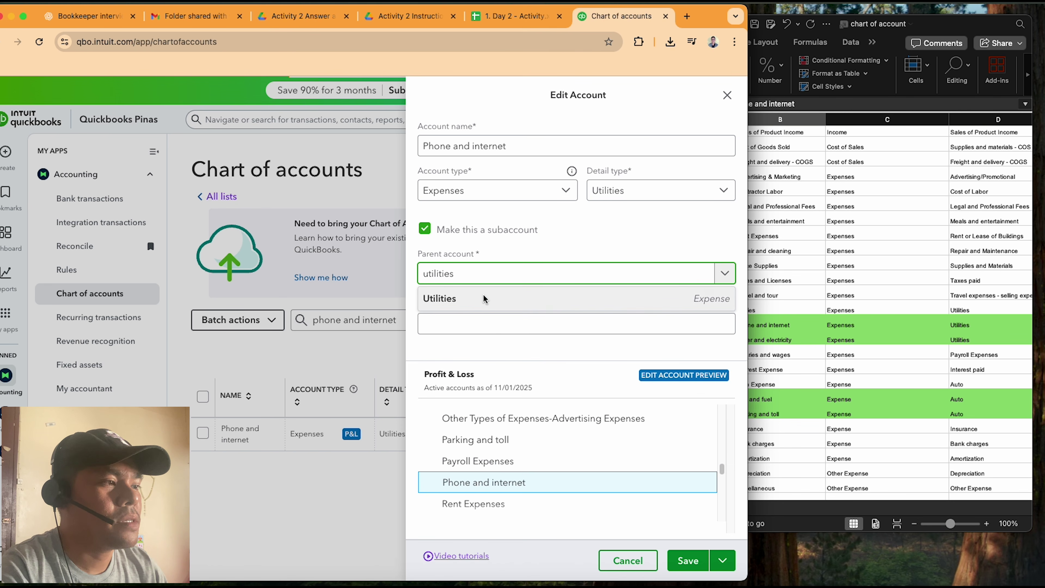
click(499, 296)
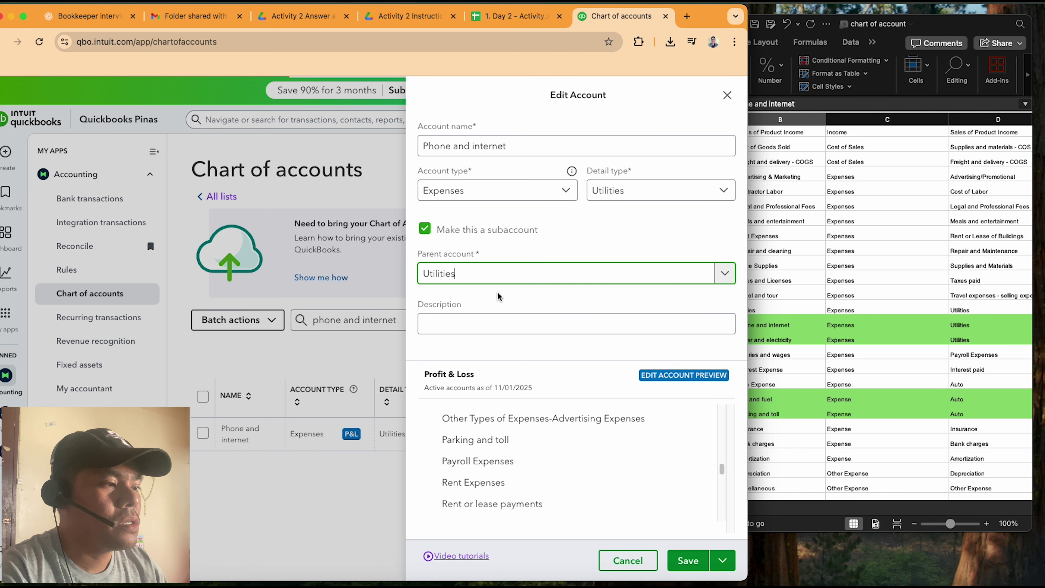
click(696, 566)
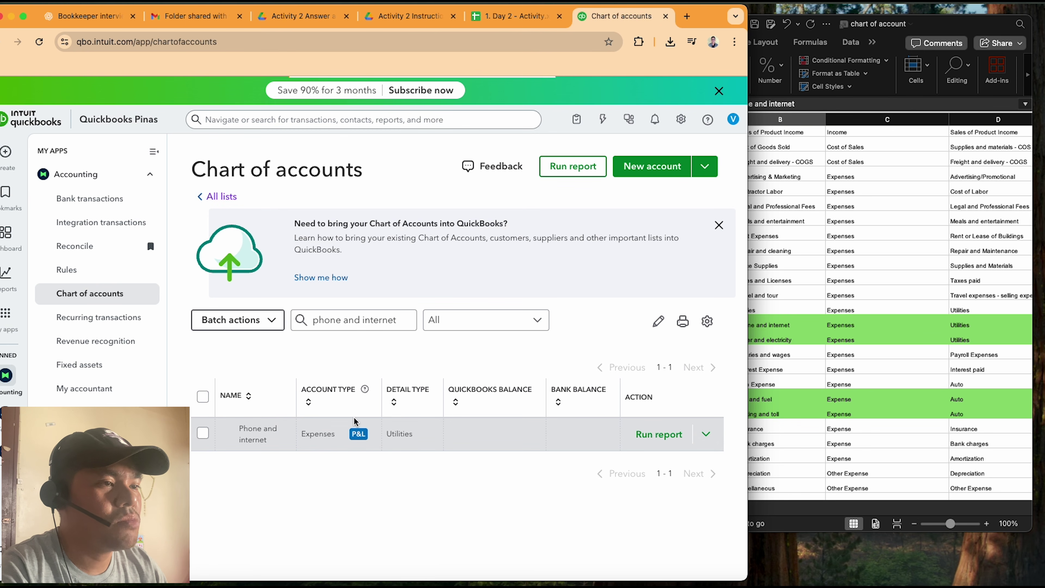
- Filter the chart of accounts by "utilities" to check how Phone and internet is nested under its parent account
click(375, 328)
click(364, 325)
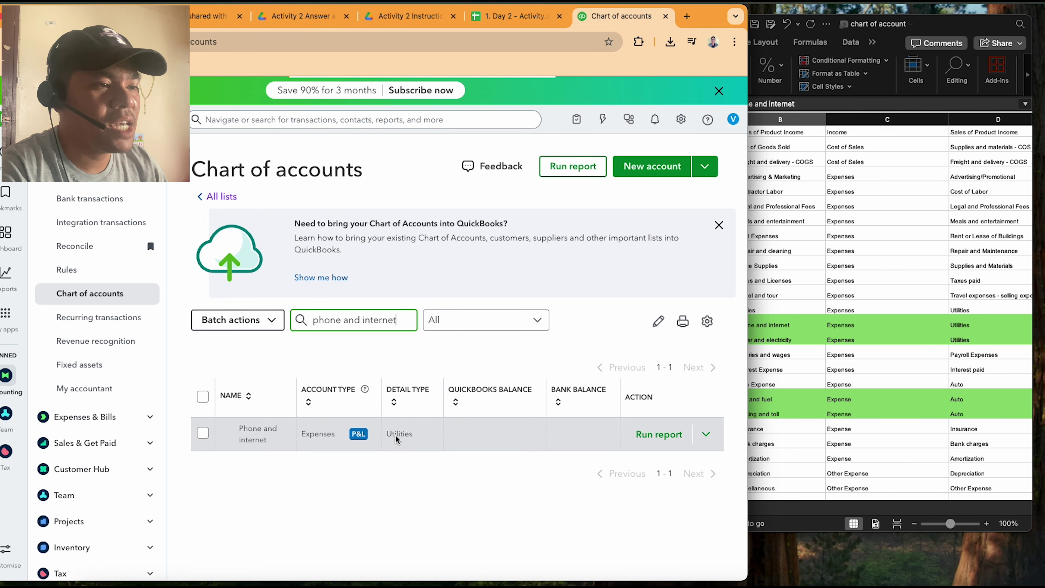
drag(394, 327, 310, 317)
text(util)
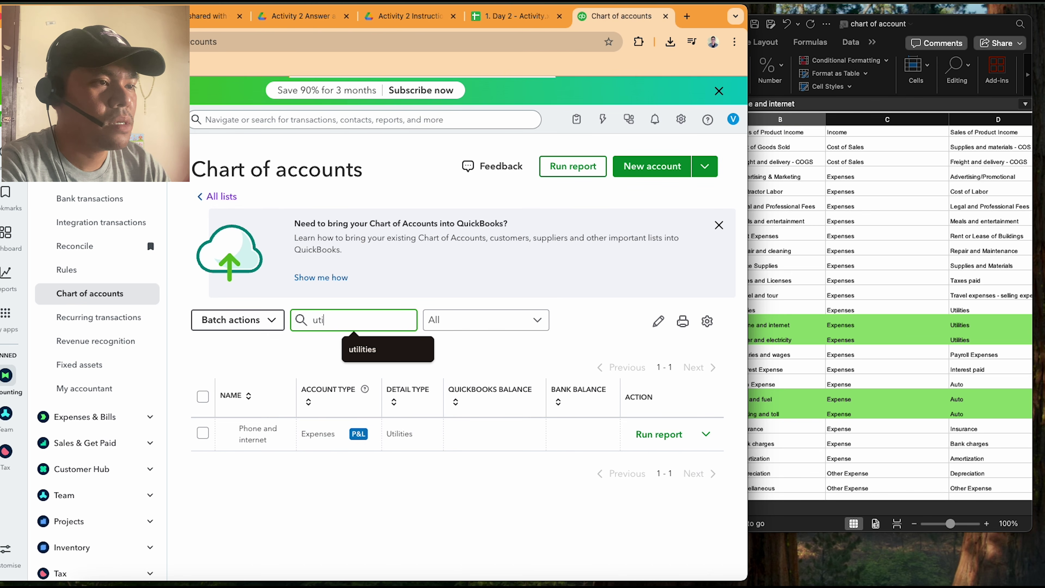
text(iti)
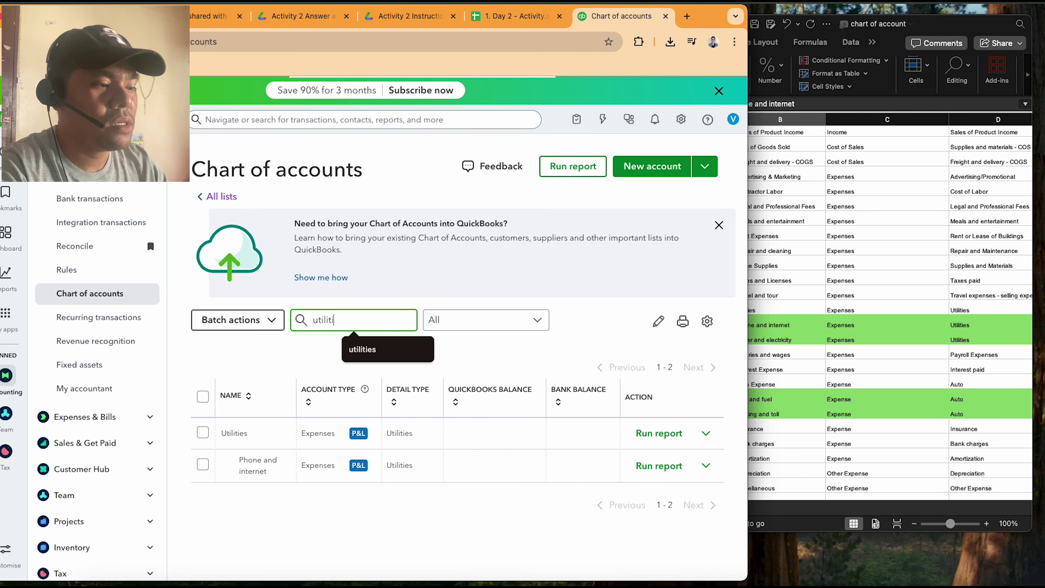
text(es)
key(BackSpace)
key(BackSpace)
key(BackSpace)
text(es)
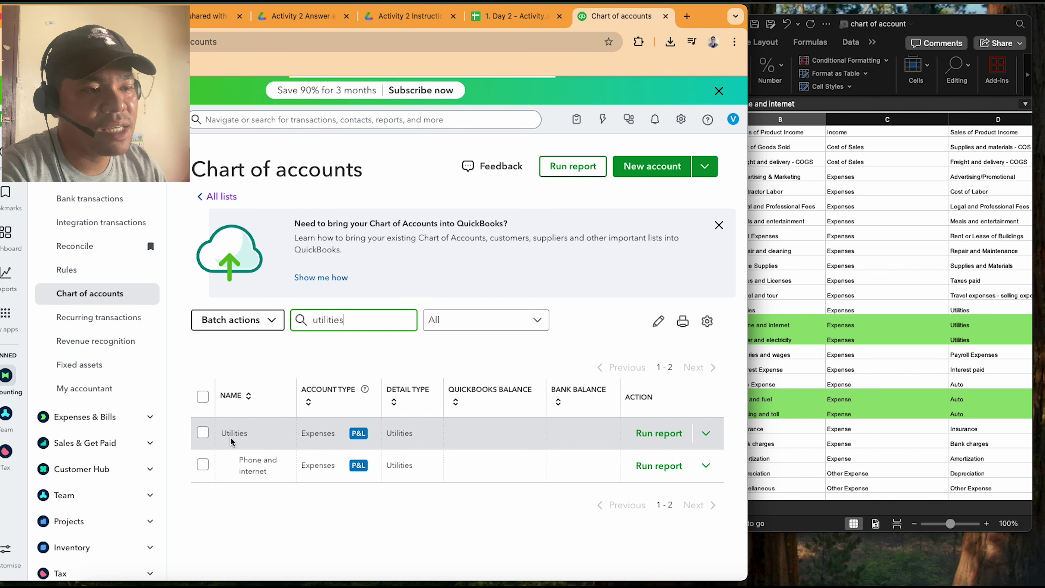
- Select Water and electricity in cell B37 of the Excel workbook and filter the QuickBooks accounts by "water and ele"
click(781, 373)
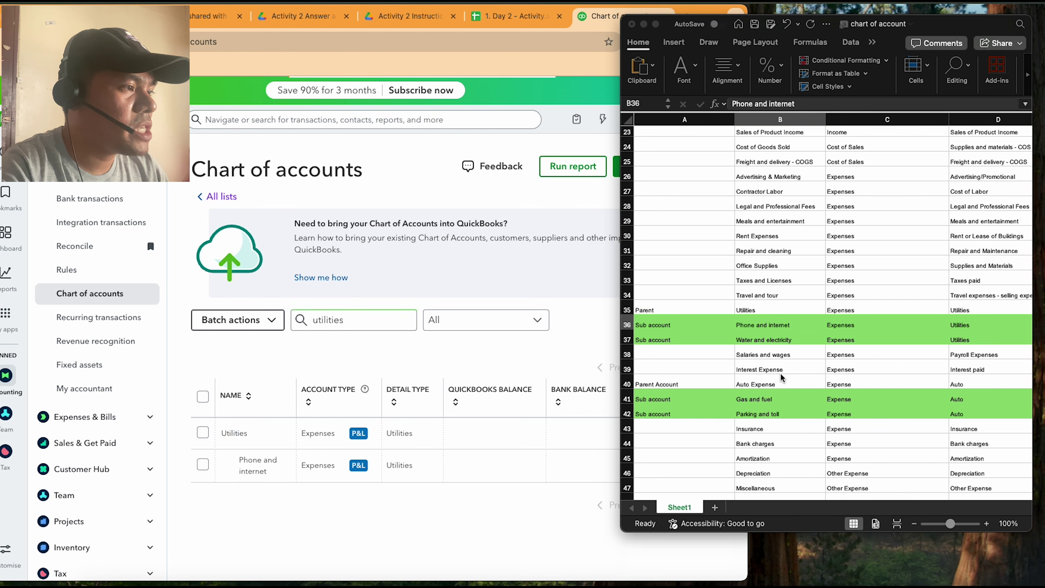
click(762, 341)
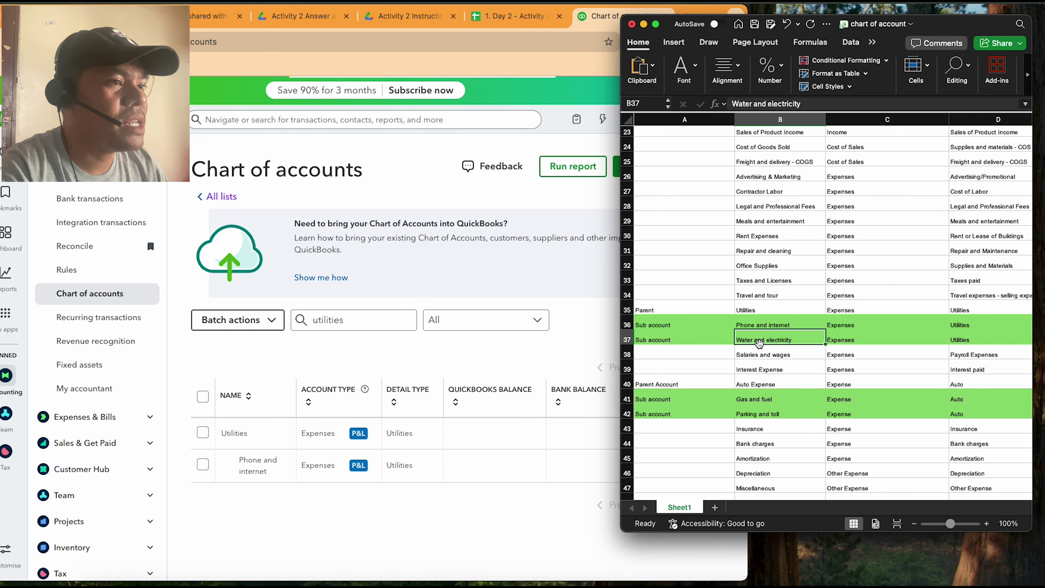
double_click(329, 320)
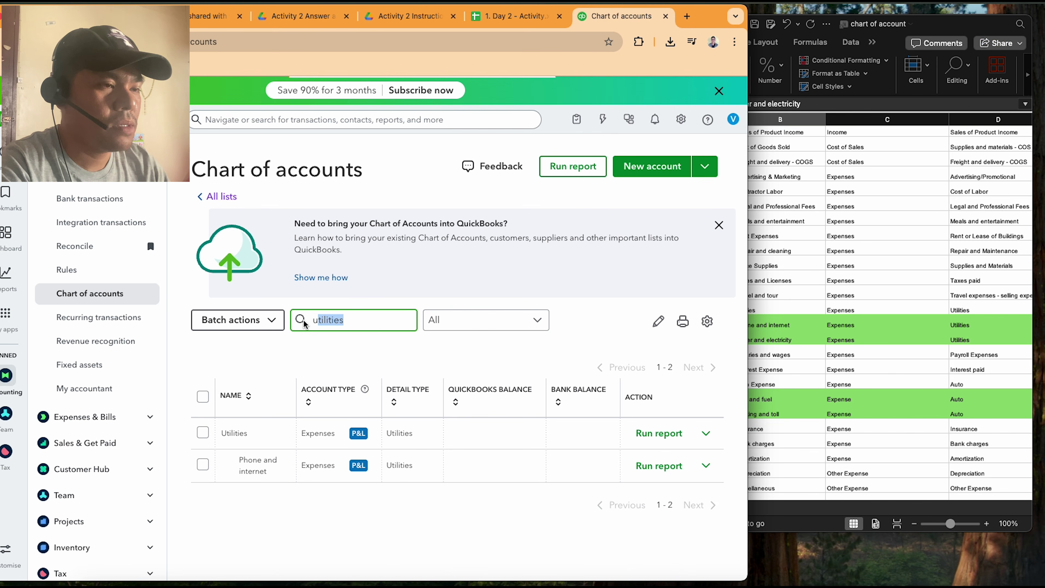
text(water abd)
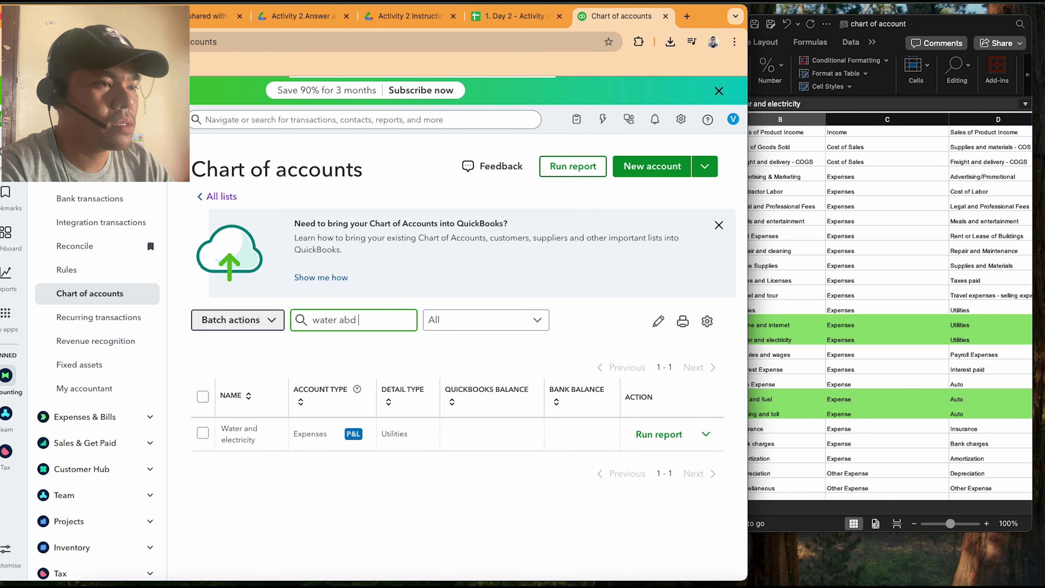
key(BackSpace)
key(BackSpace)
text(nd )
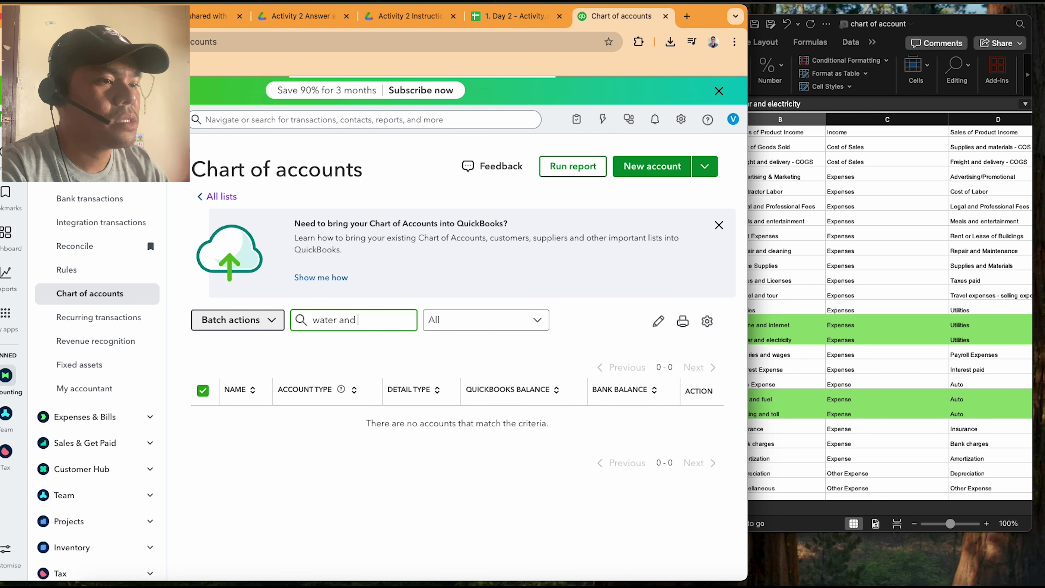
text(ele)
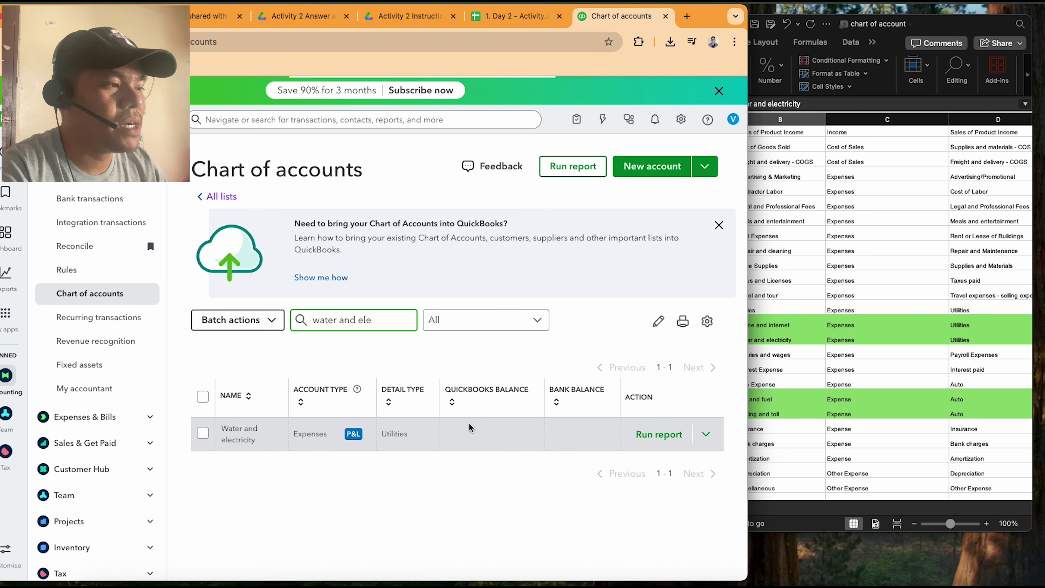
- Edit the Water and electricity account to make it a subaccount of the Utilities parent account and save it
click(705, 436)
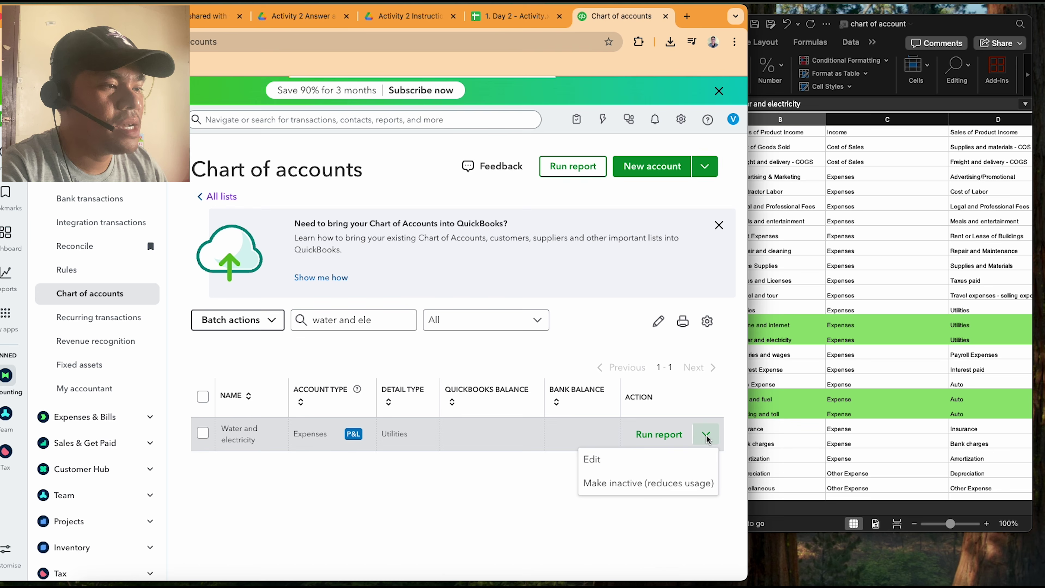
click(652, 457)
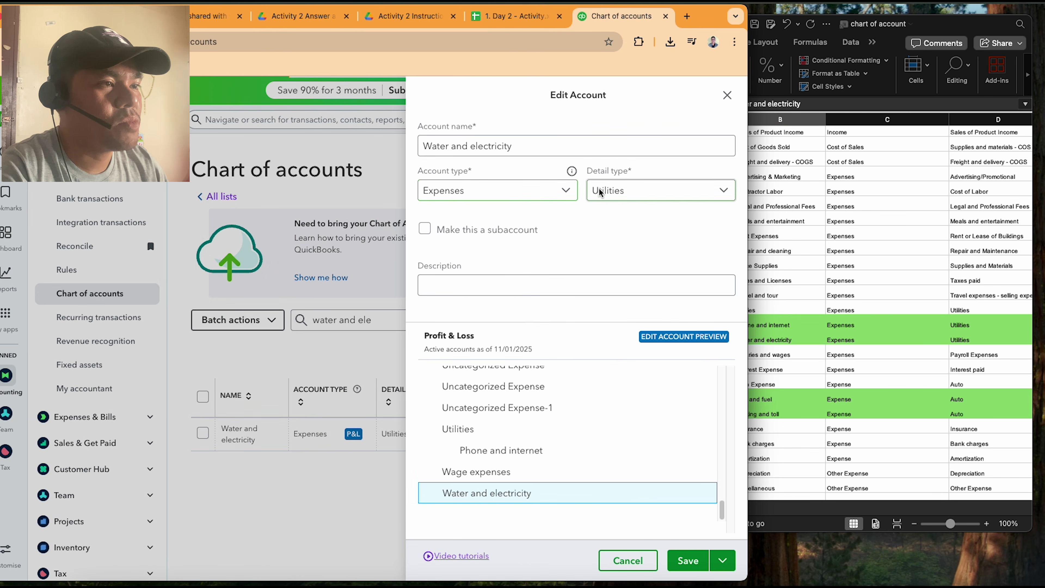
click(427, 227)
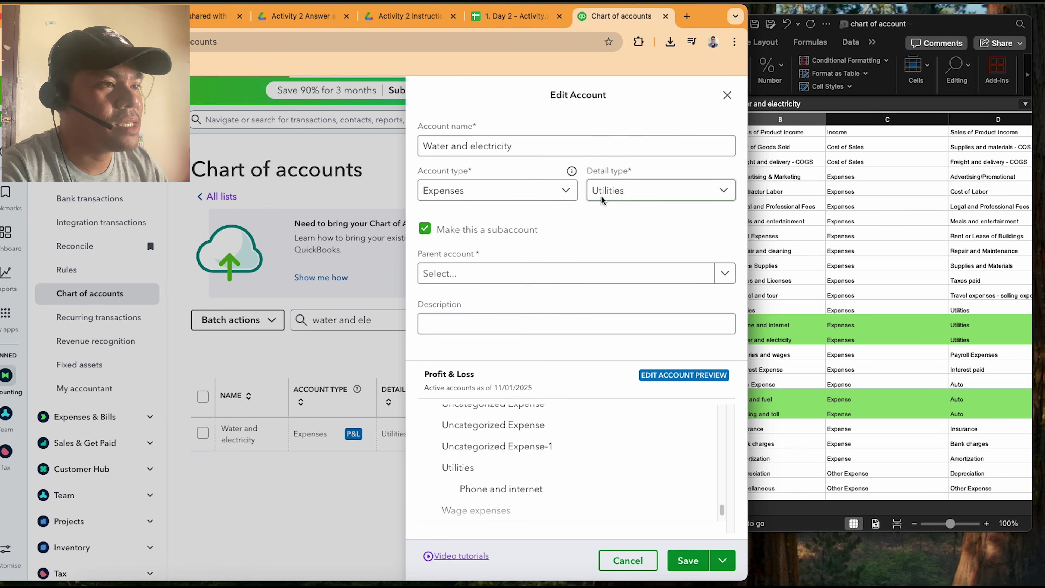
click(524, 272)
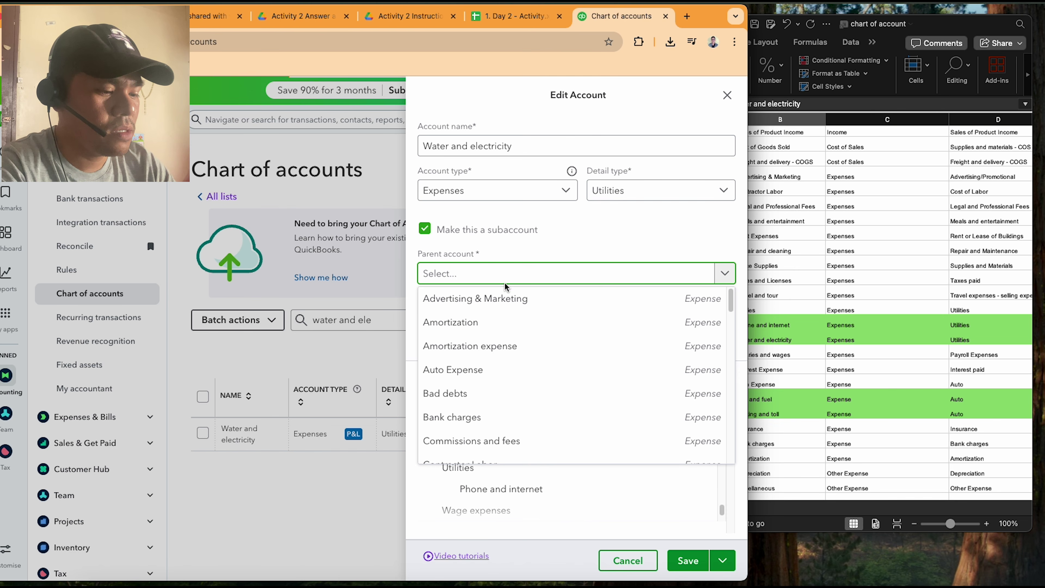
text(utilities)
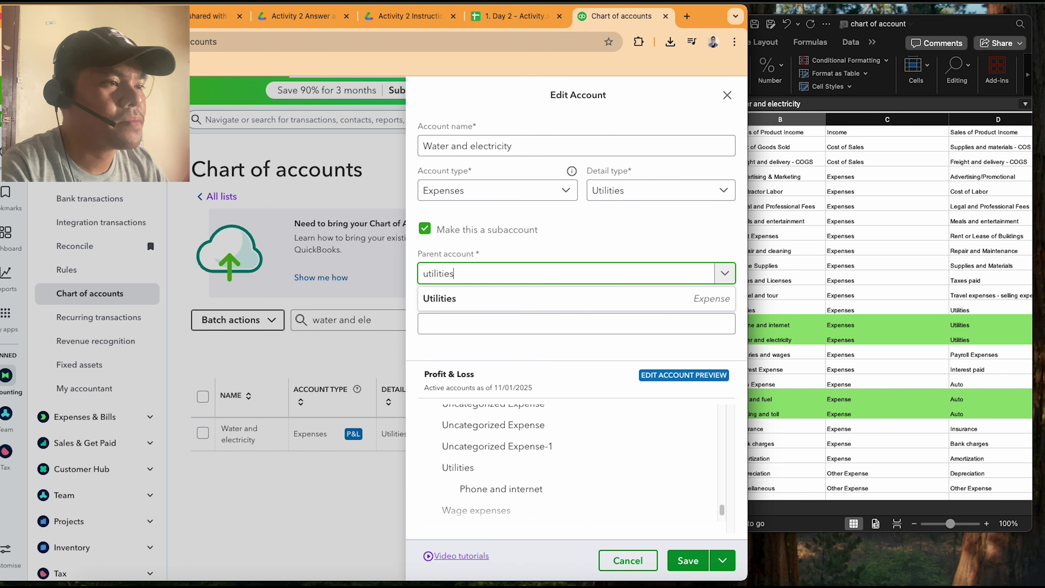
click(479, 298)
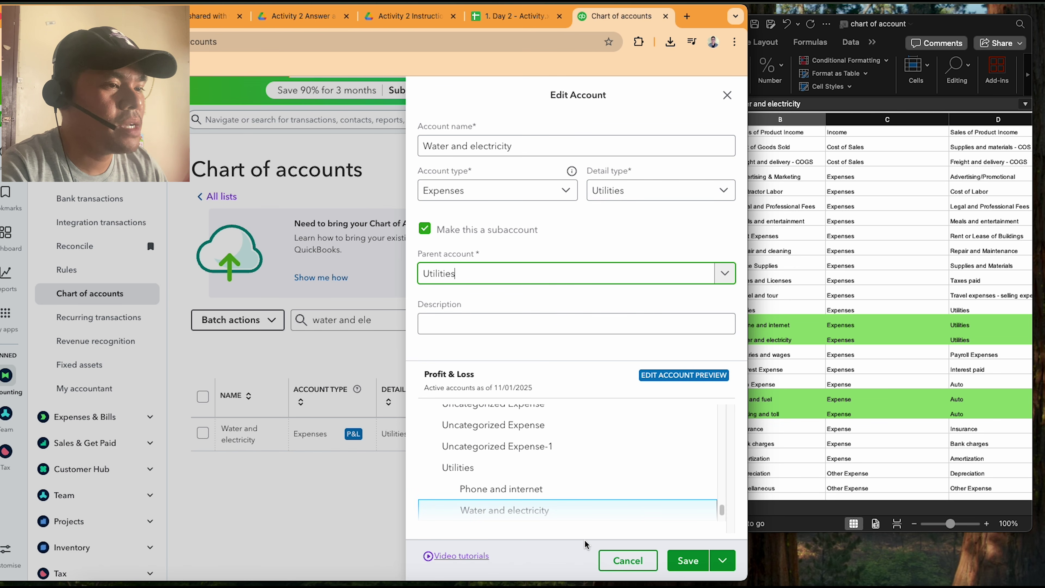
click(687, 560)
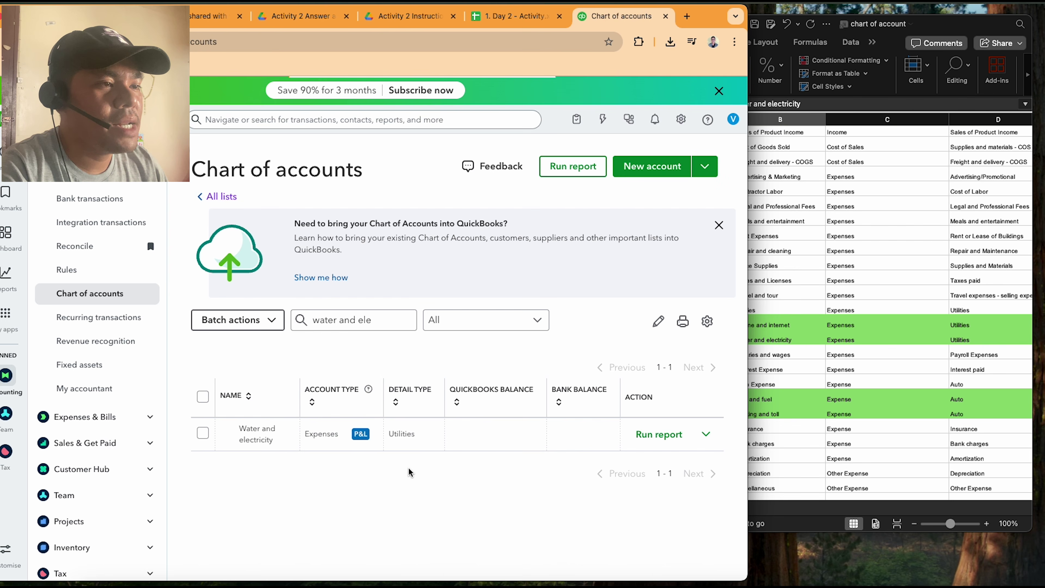
- Filter the chart of accounts by "utilities" and compare the nested accounts with the sub accounts in rows 36 and 37 of the Excel workbook
click(373, 315)
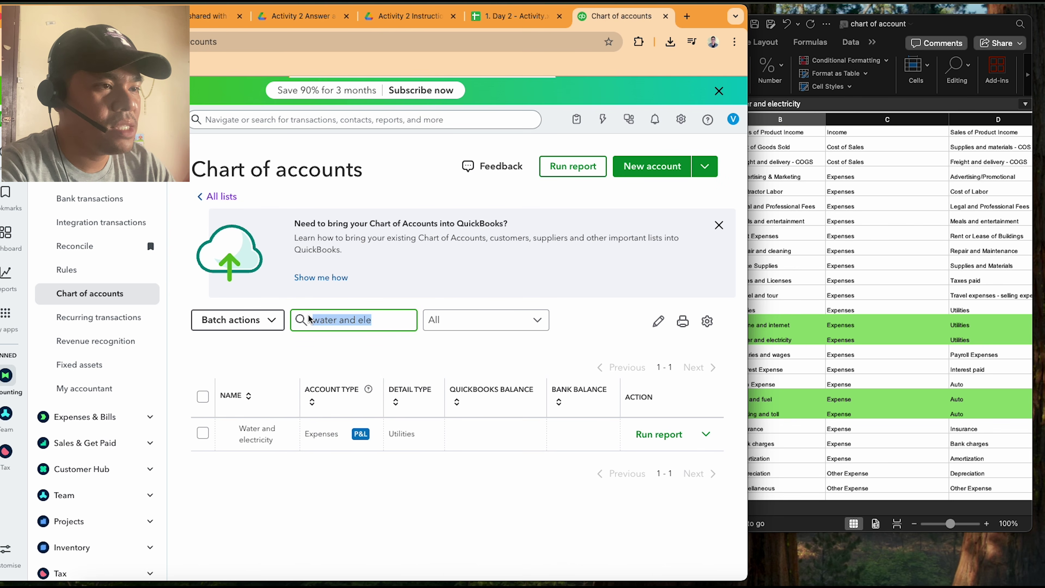
text(utilities)
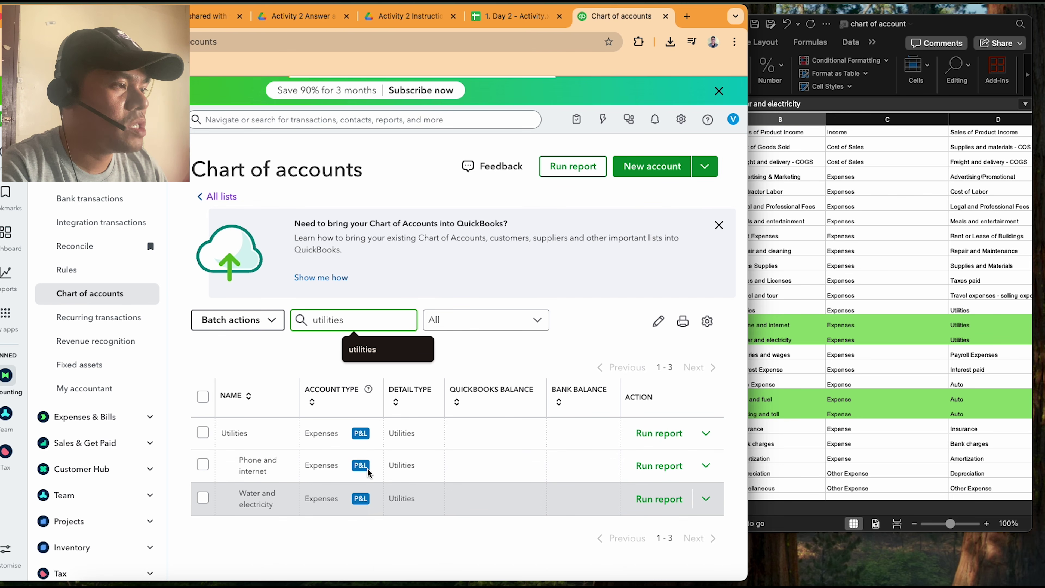
click(774, 363)
click(672, 327)
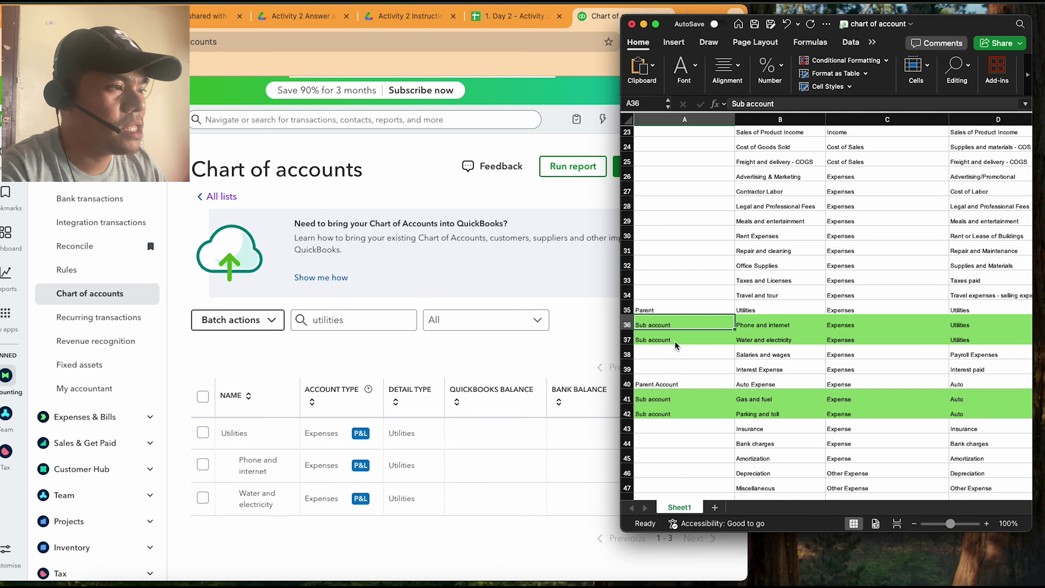
click(770, 324)
click(761, 341)
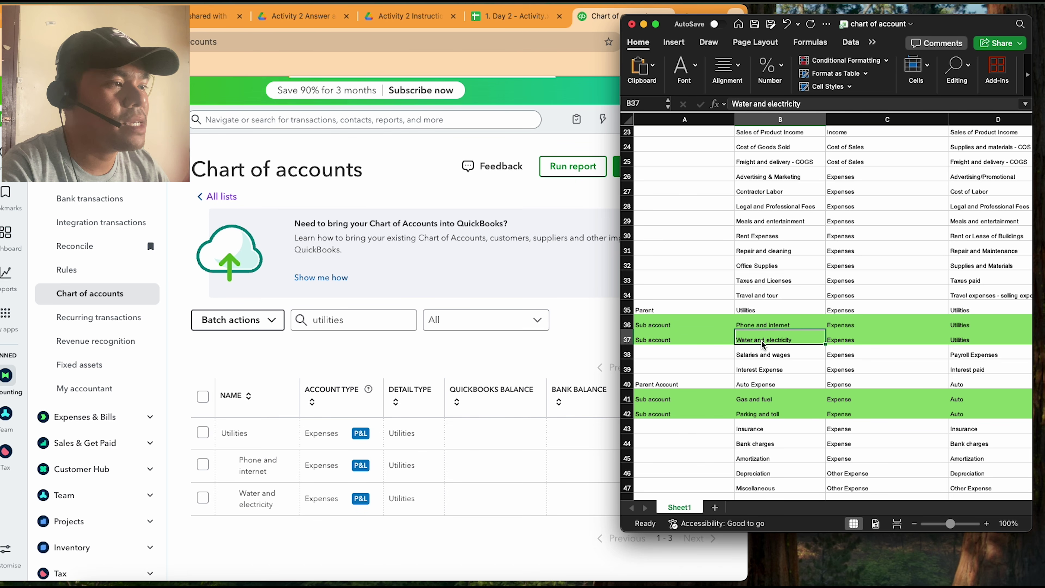
- Select the parent account Auto Expense in cell B40 of the Excel workbook and filter the QuickBooks accounts by "auto expense"
click(680, 387)
click(744, 383)
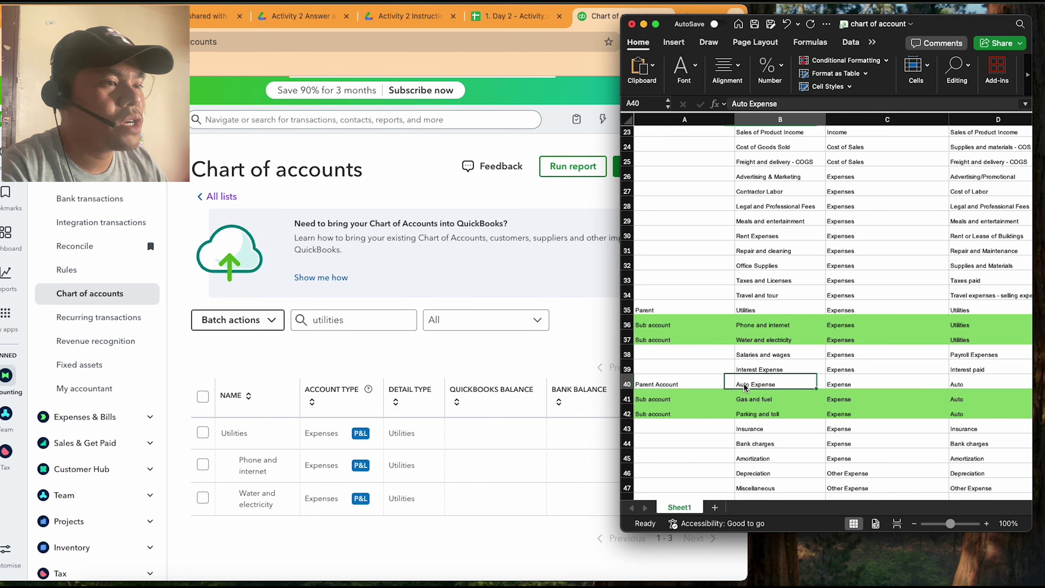
click(355, 316)
drag(356, 316, 309, 314)
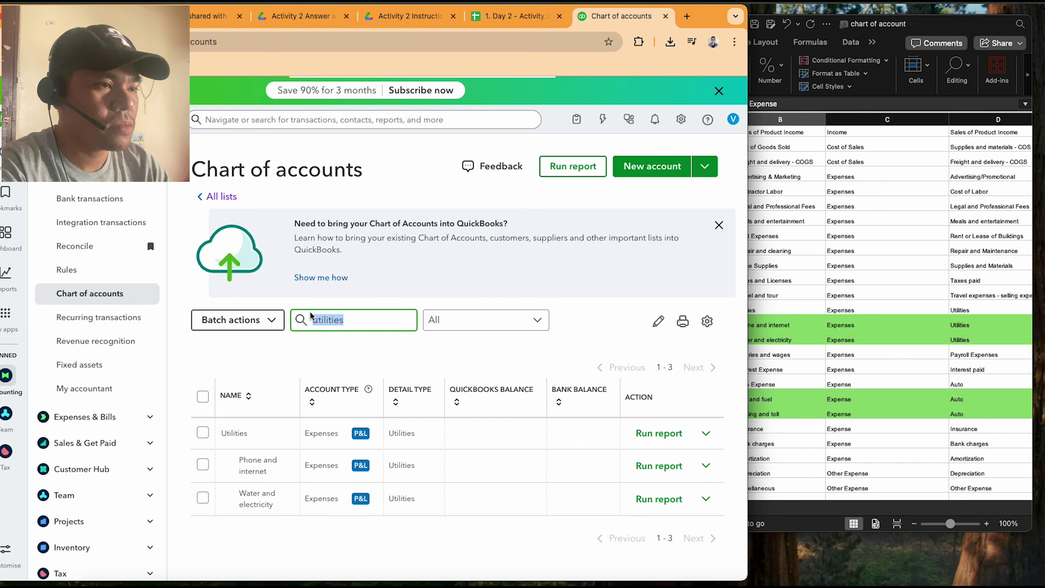
text(auto exp)
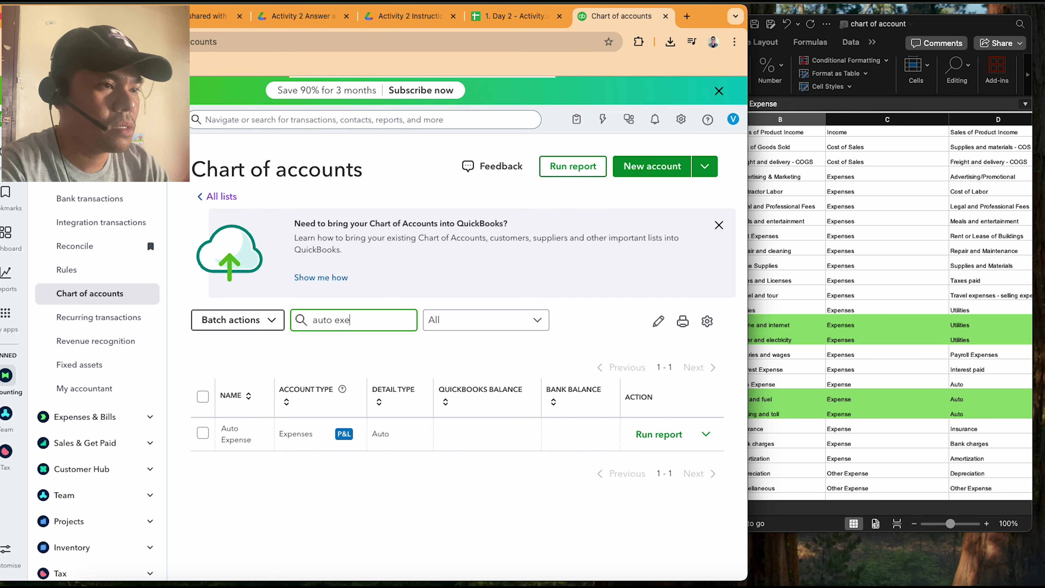
text(ense)
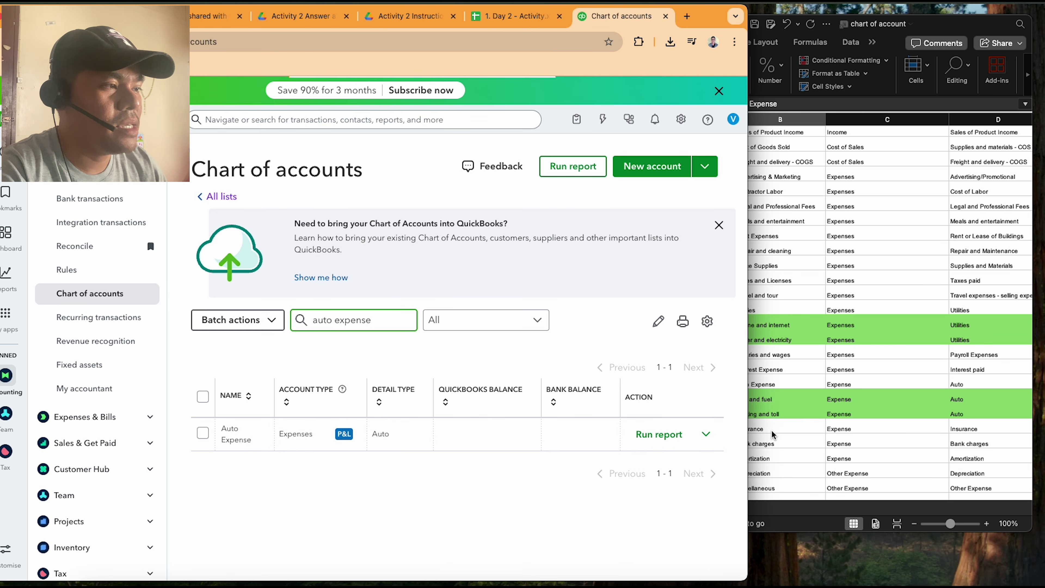
- Select Gas and fuel in cell B41 of the Excel workbook and filter the QuickBooks accounts by "gas and fuel"
click(777, 397)
click(776, 397)
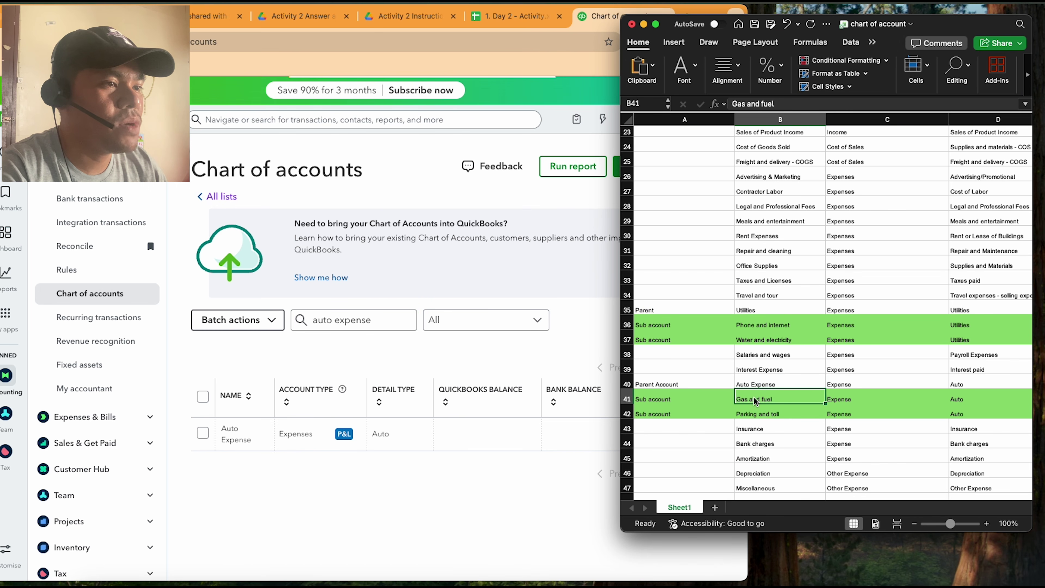
drag(390, 324, 290, 324)
text(gas)
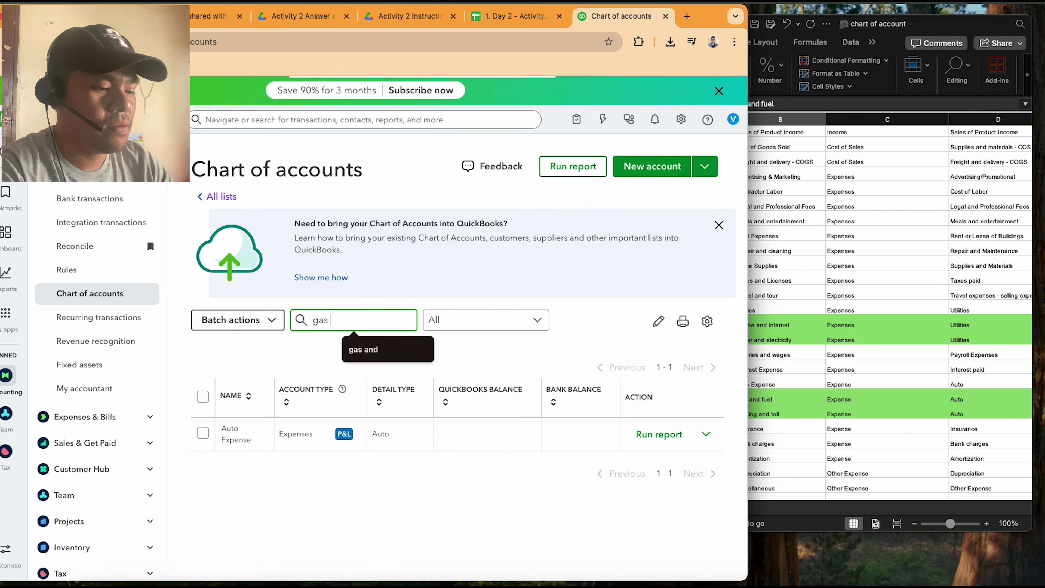
text( and fuel)
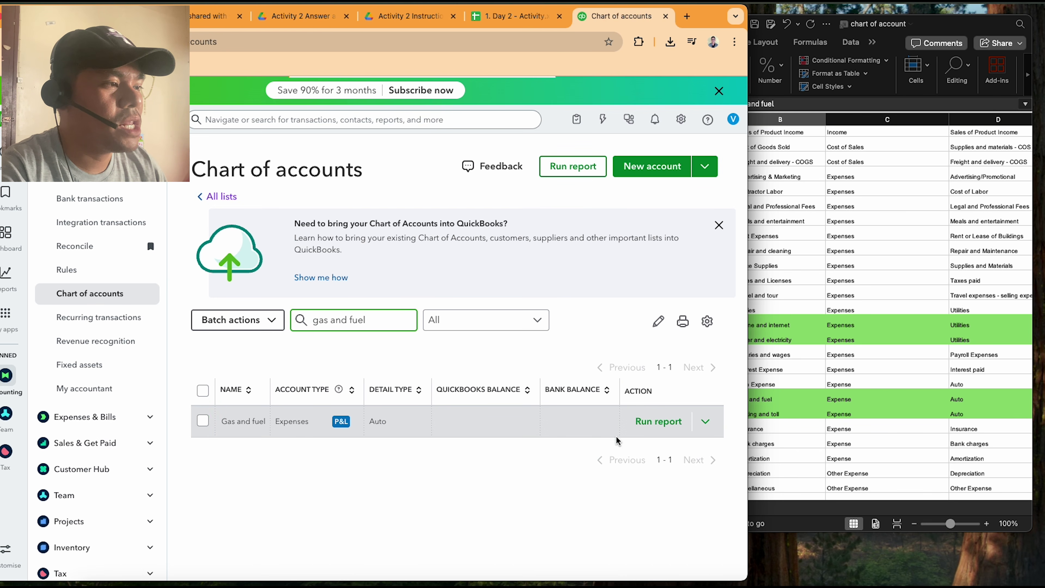
- Edit the Gas and fuel account to make it a subaccount of the Auto Expense parent account and save it
click(705, 422)
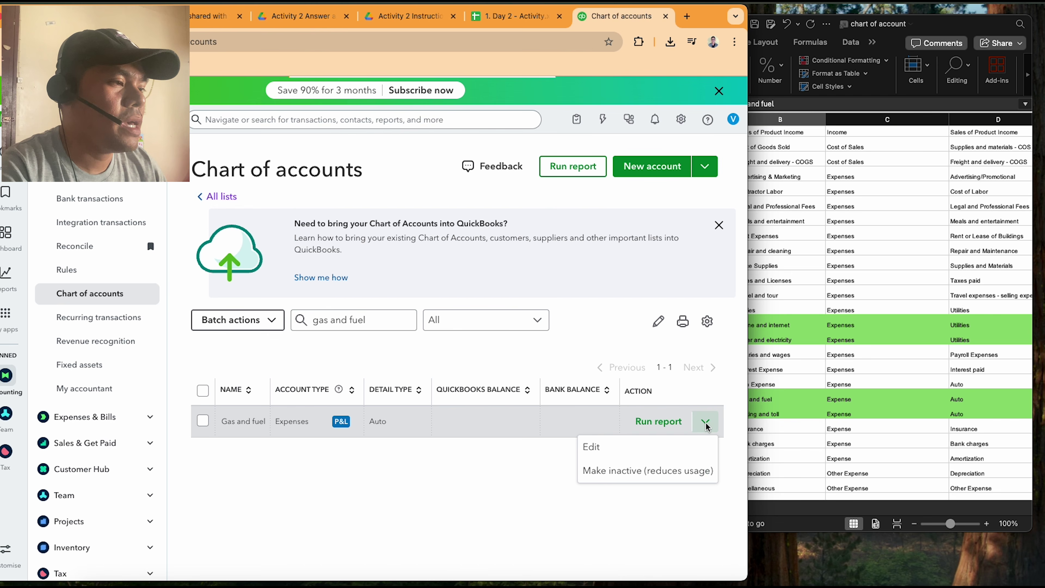
click(641, 446)
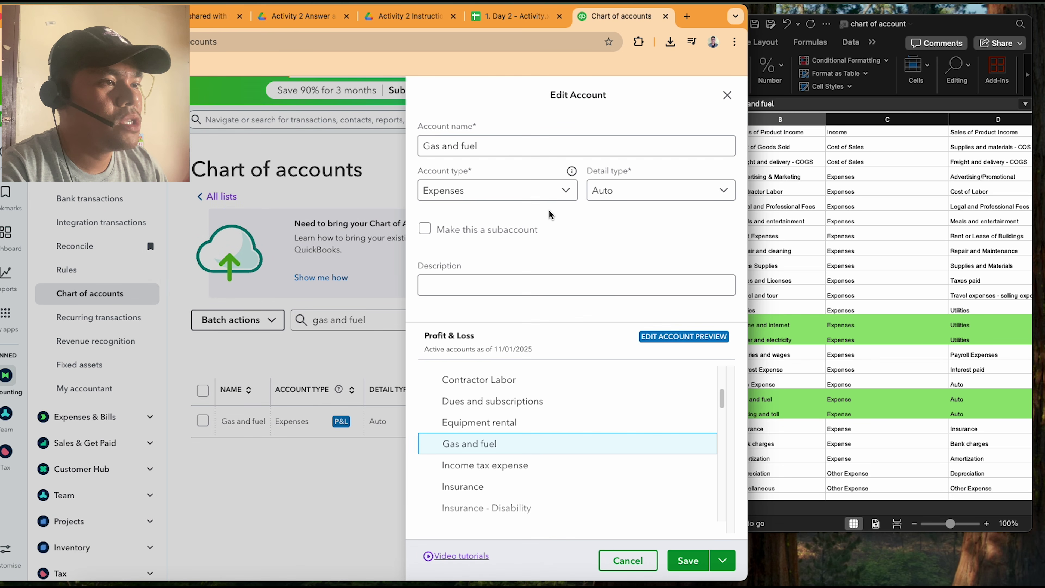
click(426, 227)
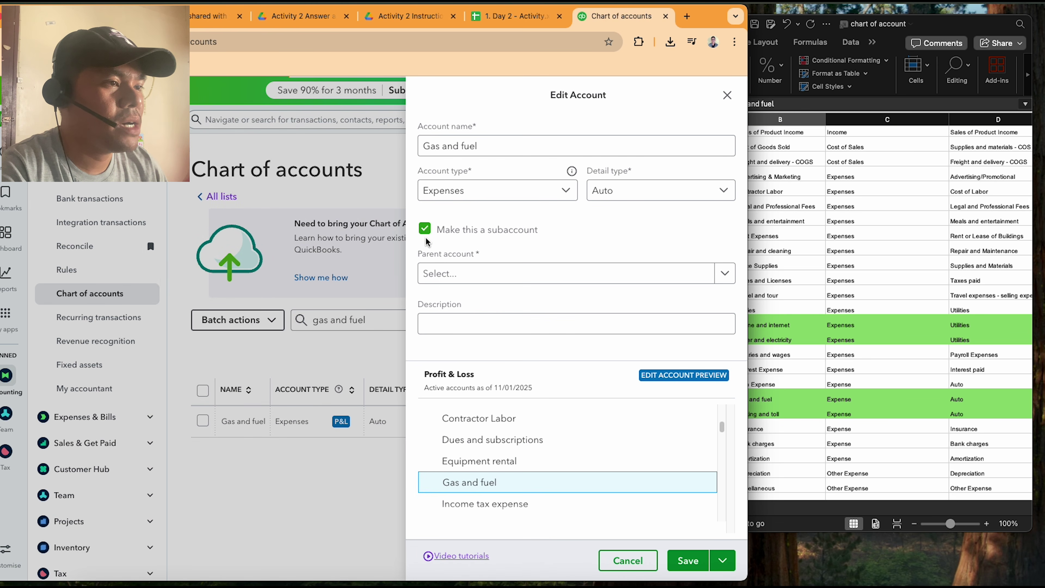
click(496, 271)
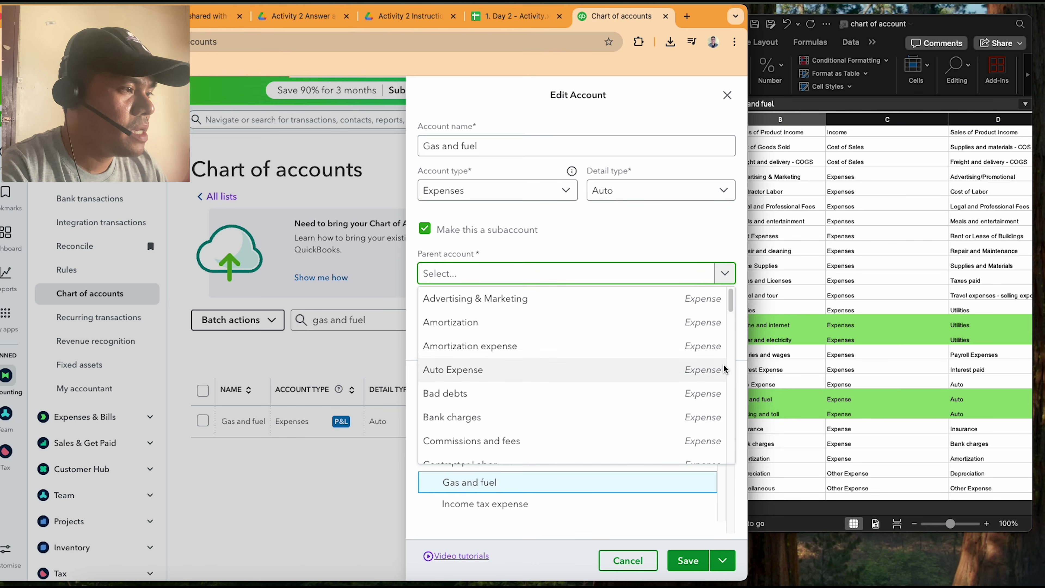
click(773, 386)
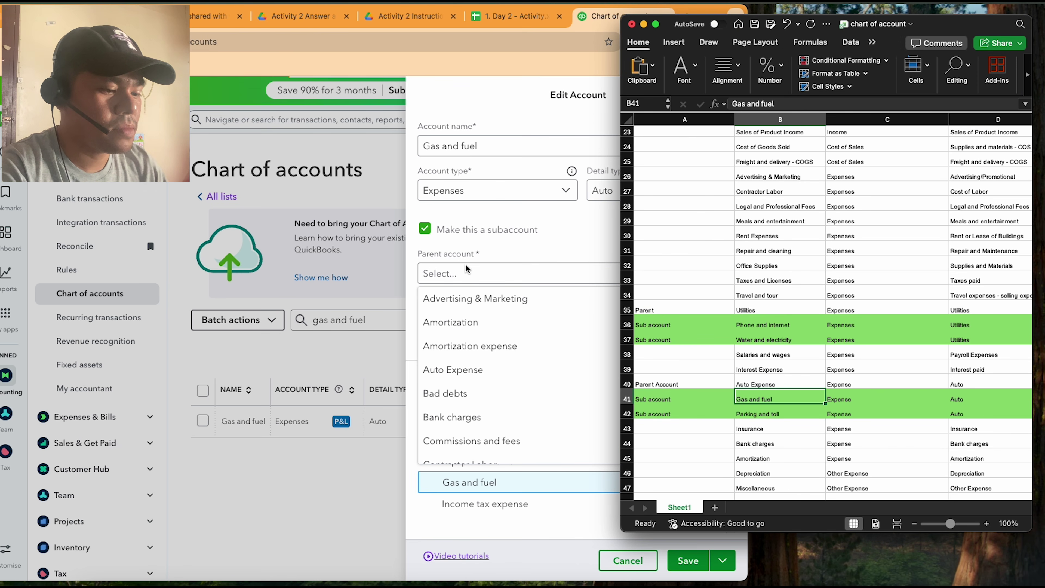
click(467, 272)
text(auto)
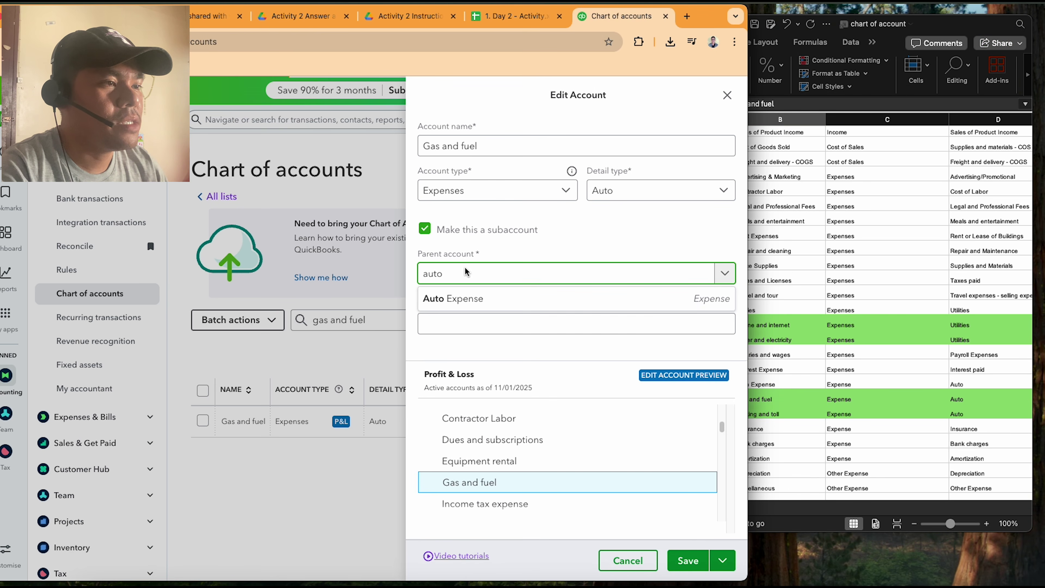
click(482, 298)
click(687, 560)
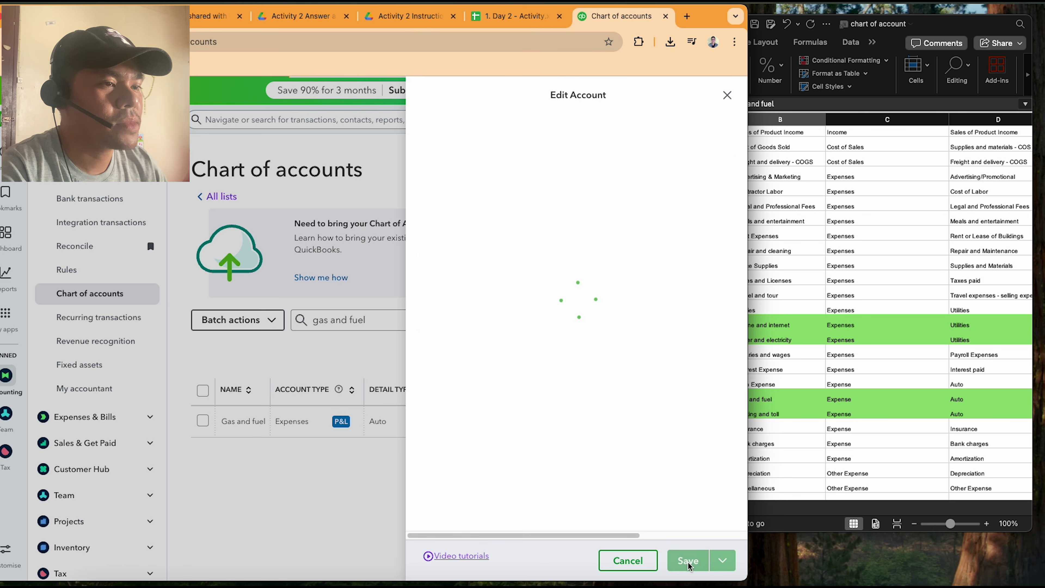
- Select Parking and toll in cell B42 of the Excel workbook and filter the QuickBooks accounts by "parking and toll"
click(771, 411)
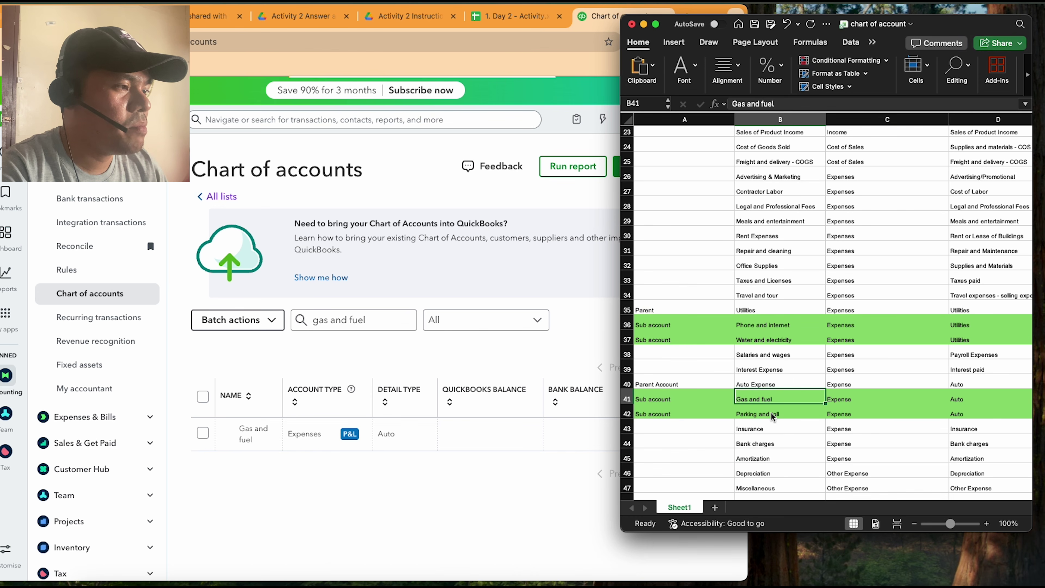
click(373, 320)
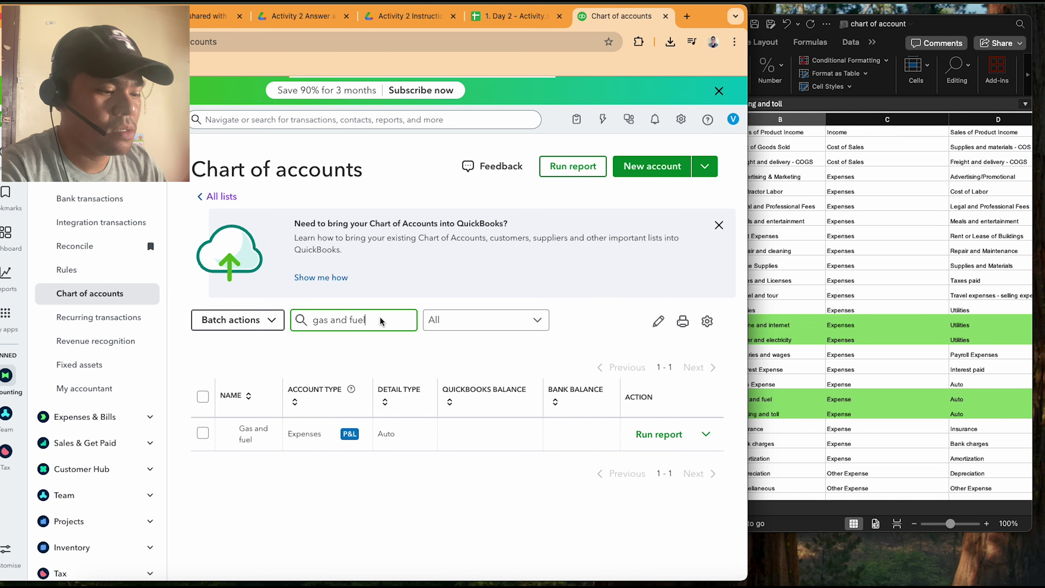
drag(380, 316, 310, 313)
text(parking )
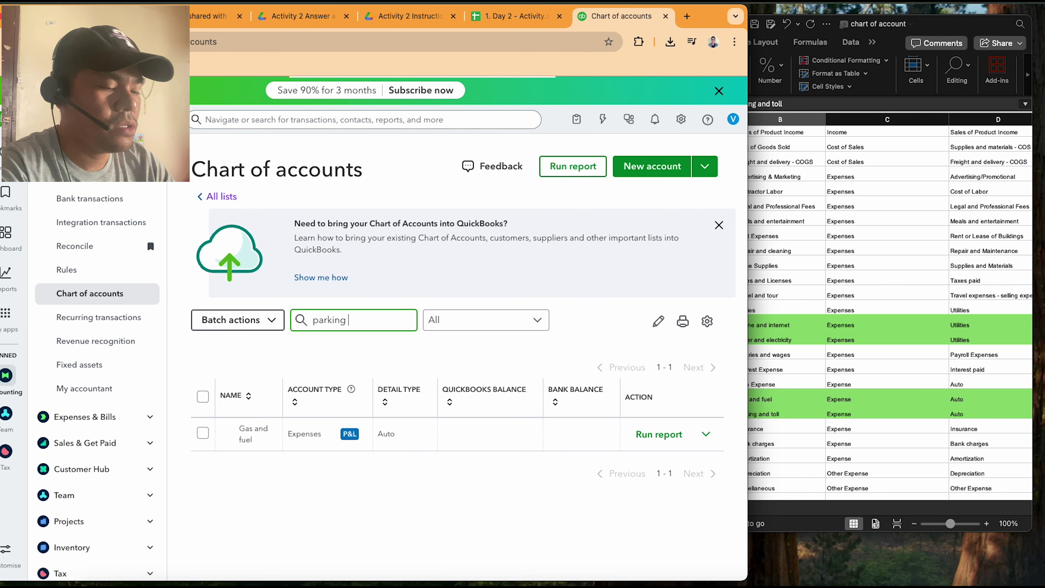
text(and toll)
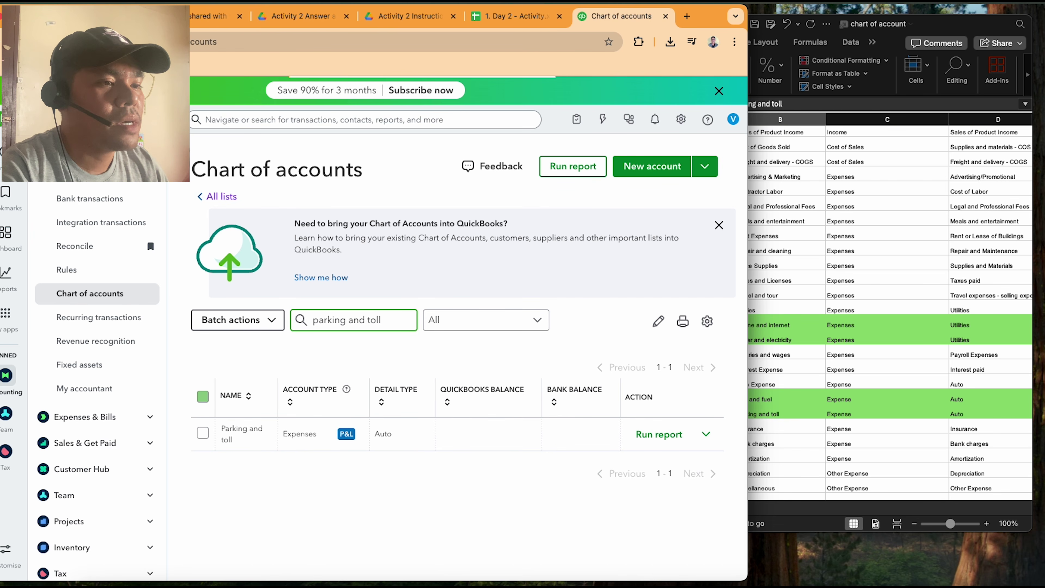
- Edit the Parking and toll account to make it a subaccount of the Auto Expense parent account and save it
click(706, 433)
click(674, 460)
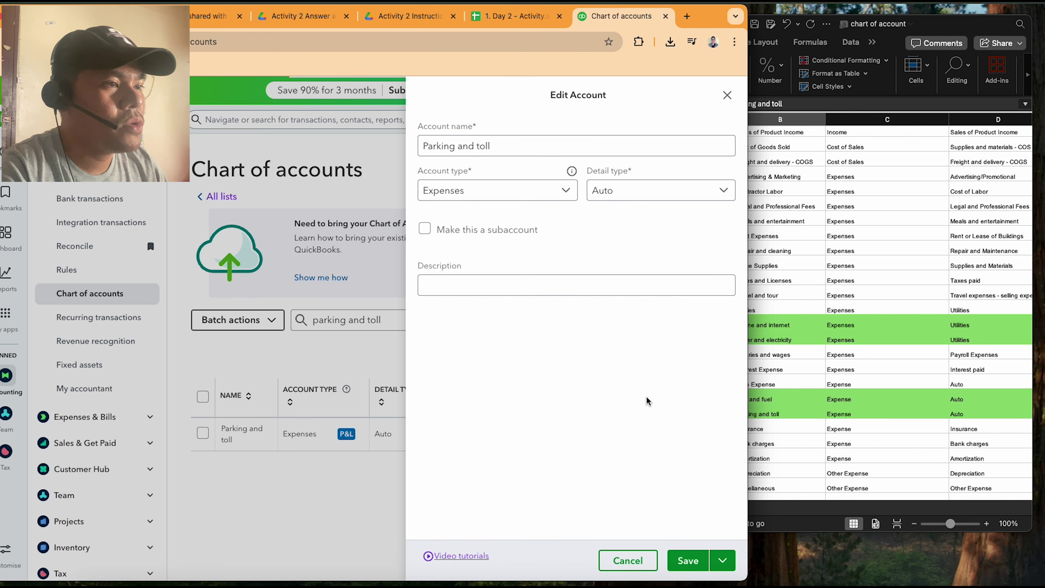
click(424, 230)
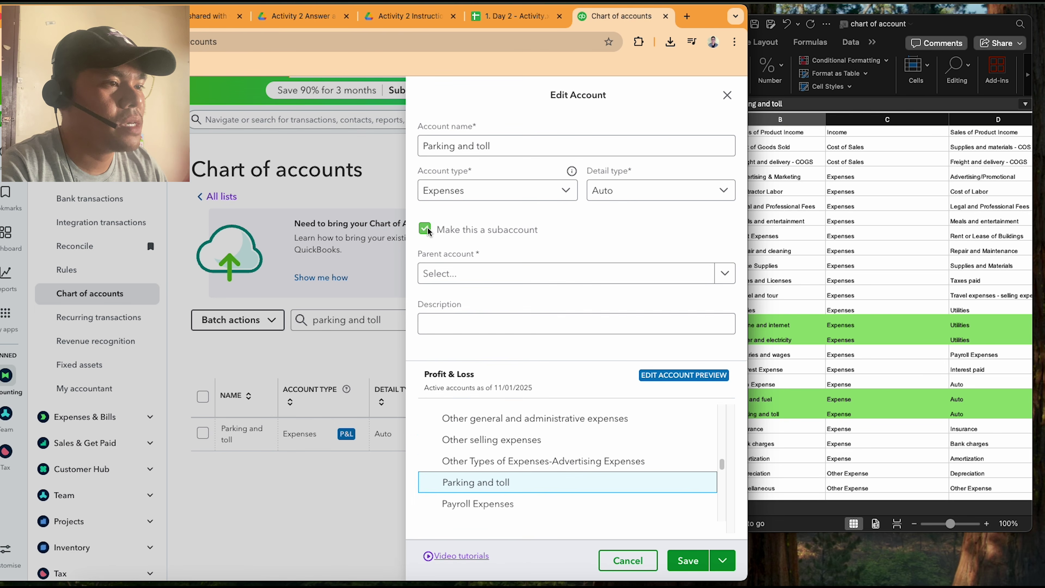
click(462, 272)
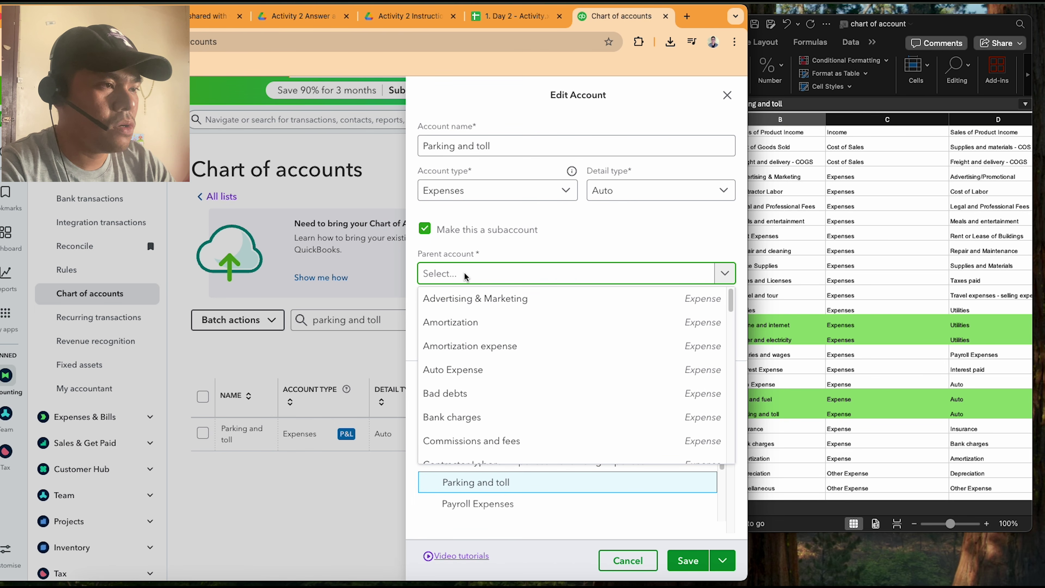
text(auto)
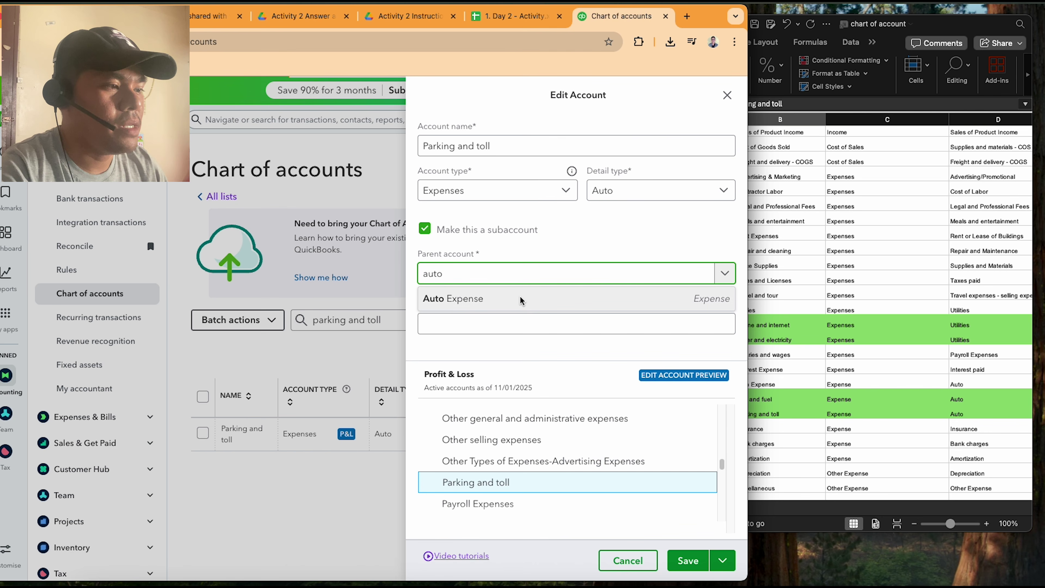
click(519, 297)
click(670, 554)
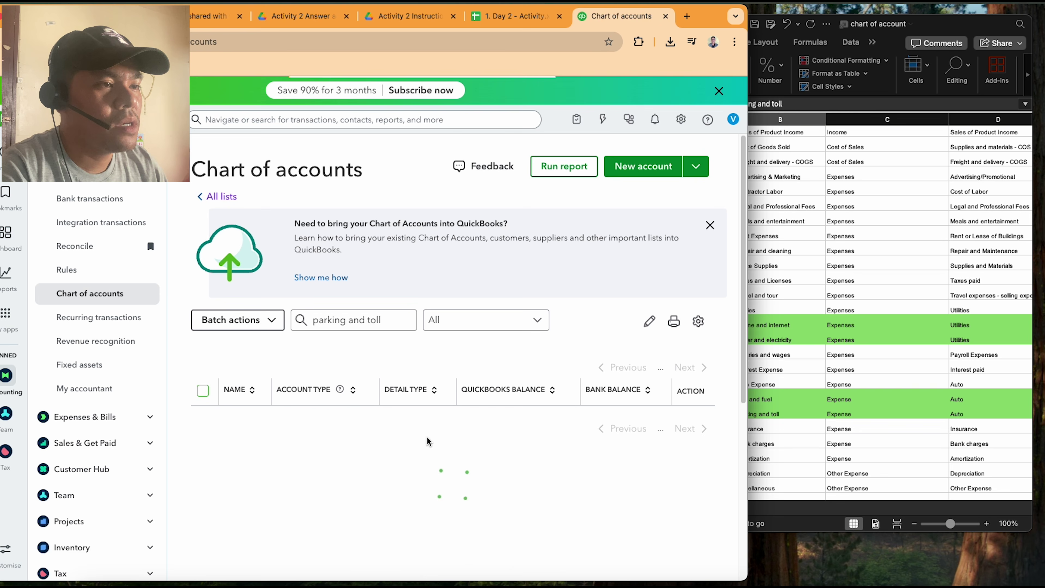
- Filter the QuickBooks chart of accounts by "auto expense" to check the parent account and its subaccounts
drag(387, 319, 315, 319)
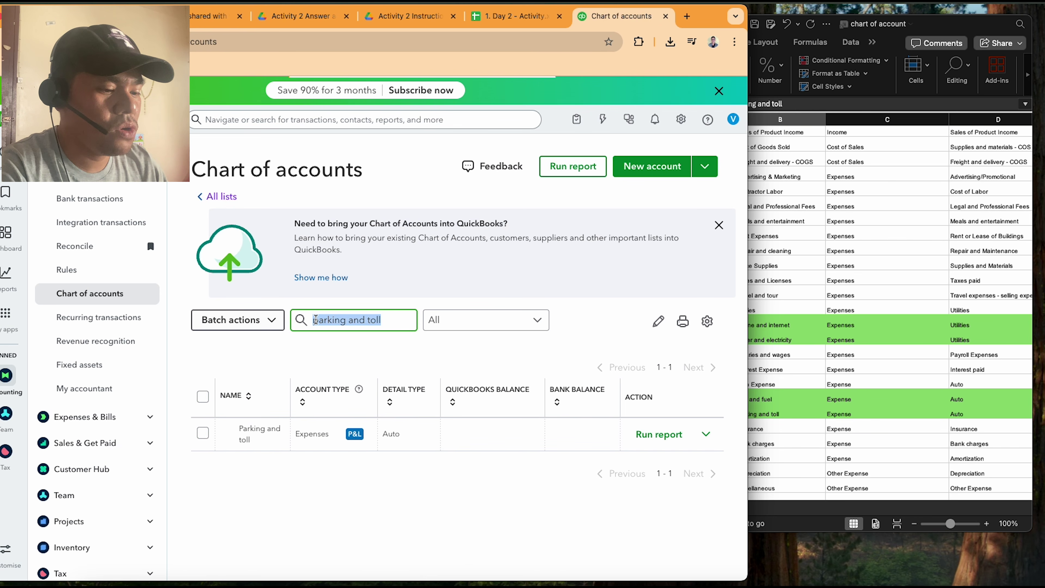
text(auto ex)
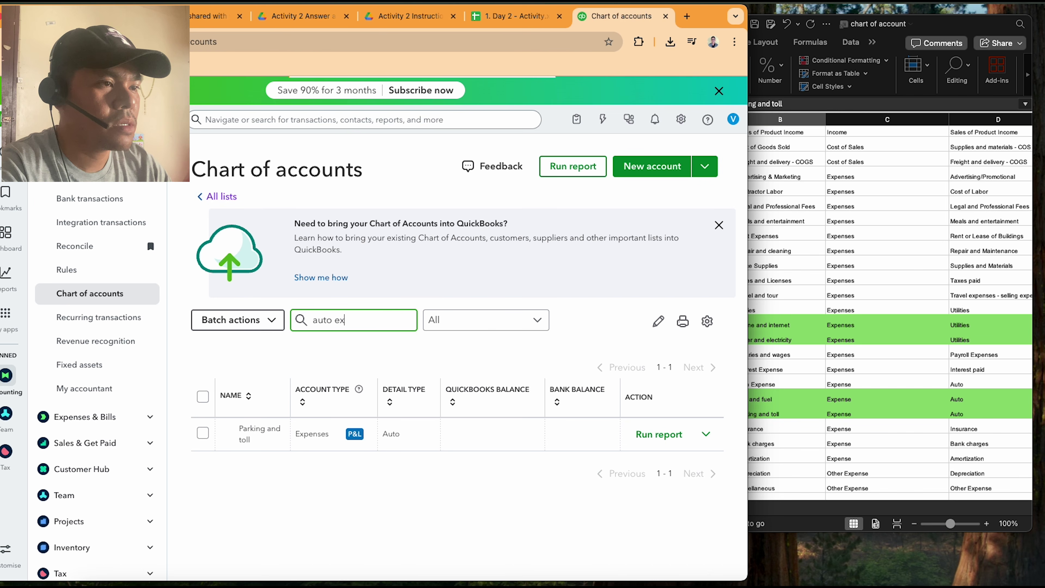
text(oenspsens)
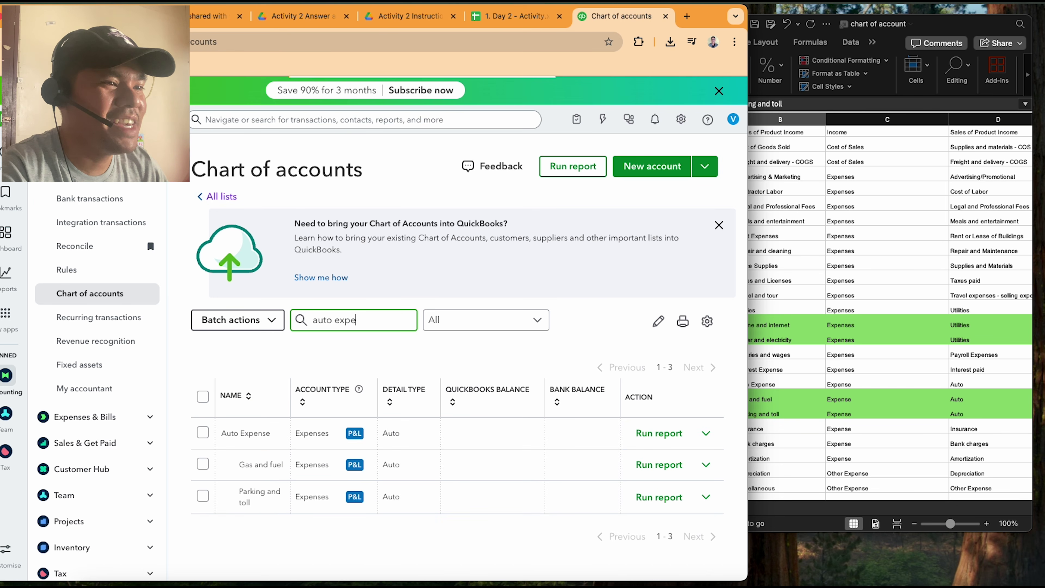
text(nse)
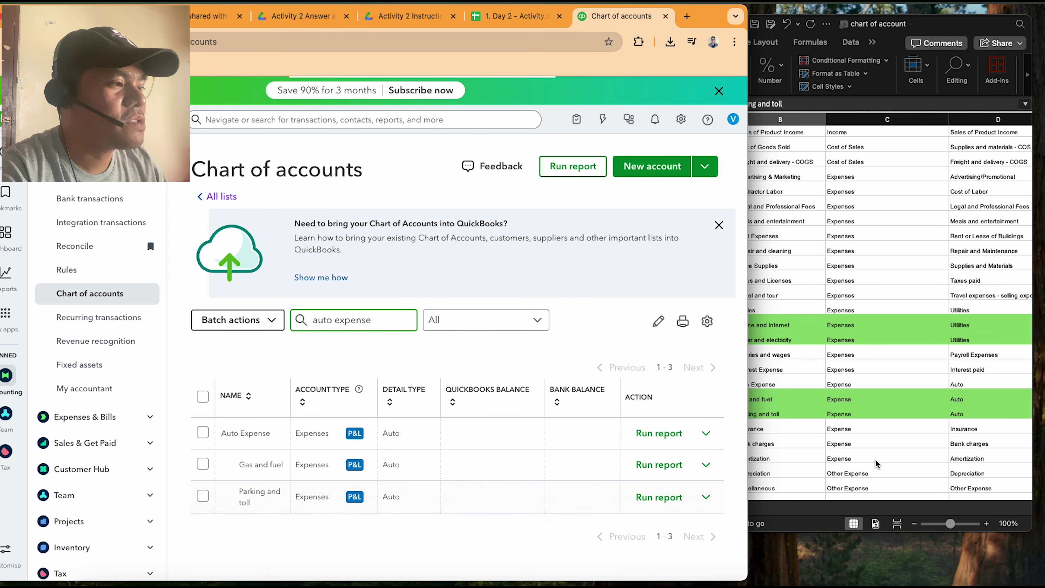
- Switch to the Excel workbook and compare the Gas and fuel, Parking and toll, Utilities and Auto Expense rows with the QuickBooks account list
click(796, 414)
click(760, 399)
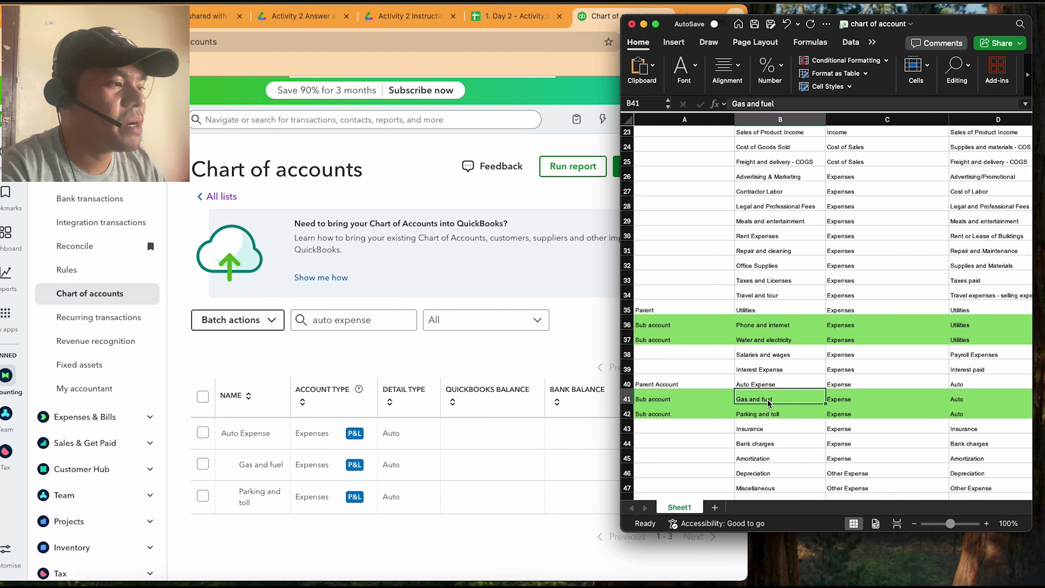
click(764, 416)
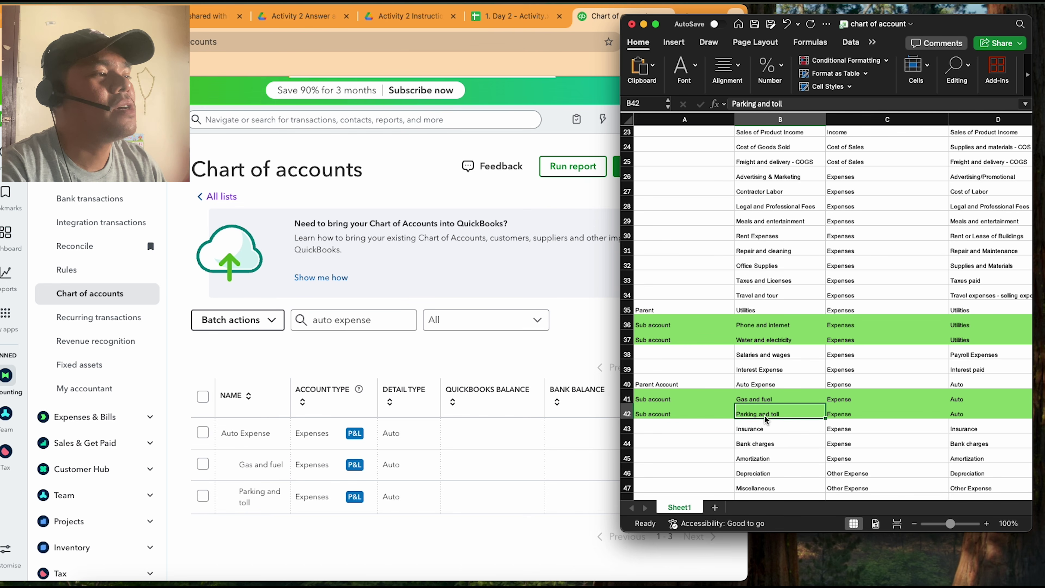
click(756, 309)
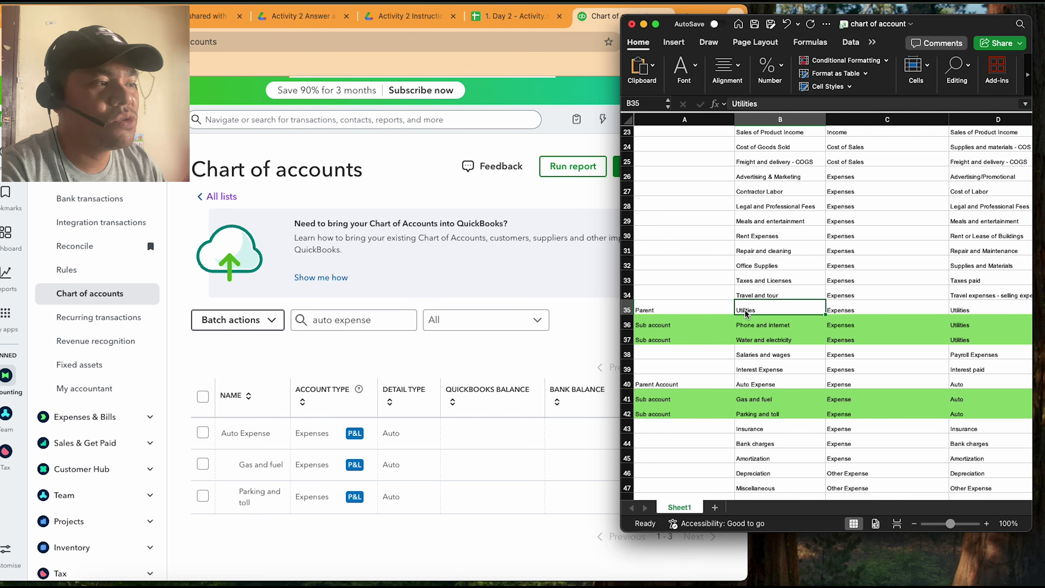
click(767, 387)
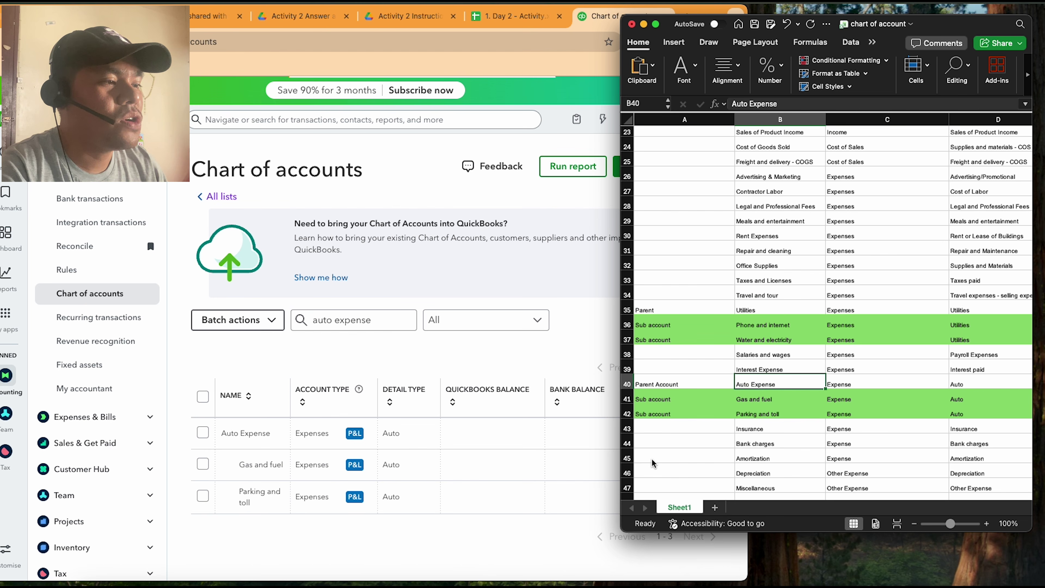
click(474, 541)
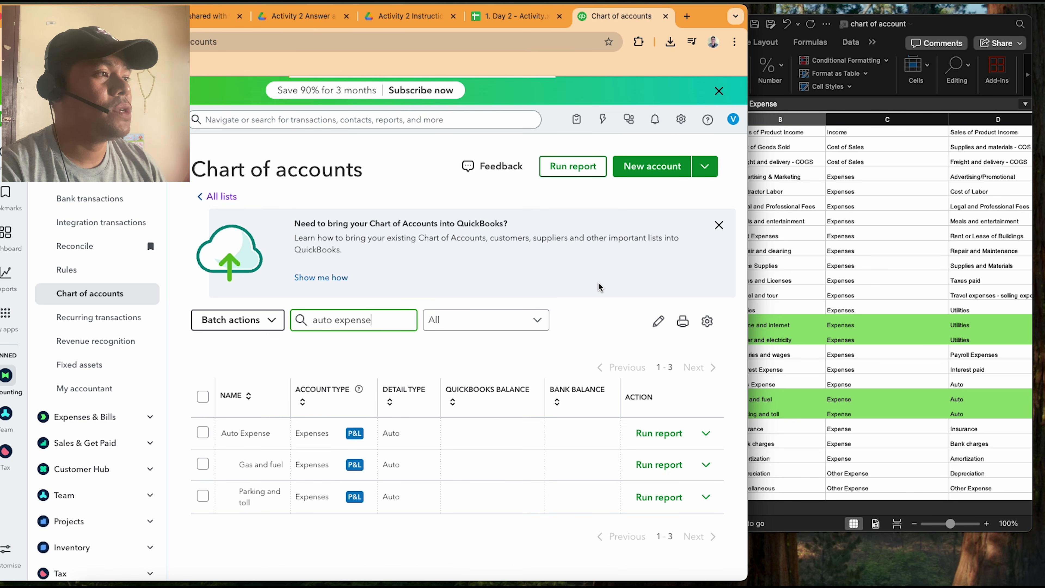
click(836, 245)
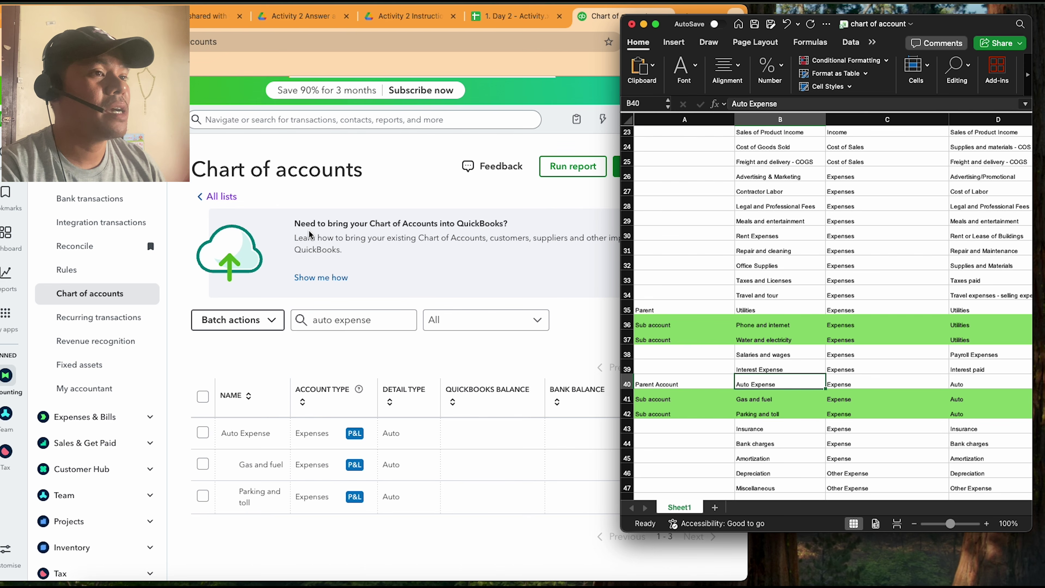